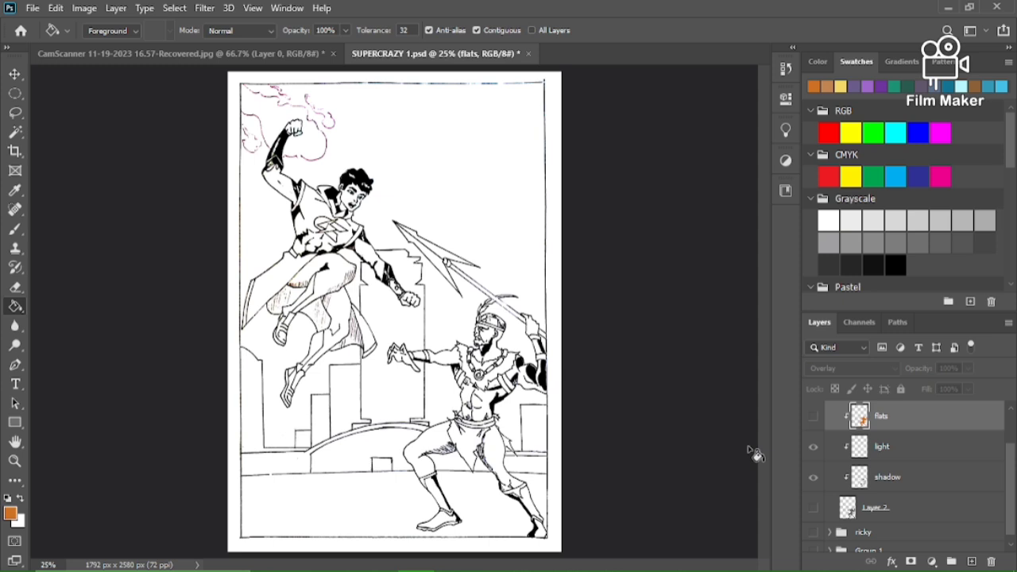
Show Layer 2 and the flats layer, switching the shadow and light layers off and back on to compare them
left_click(813, 511)
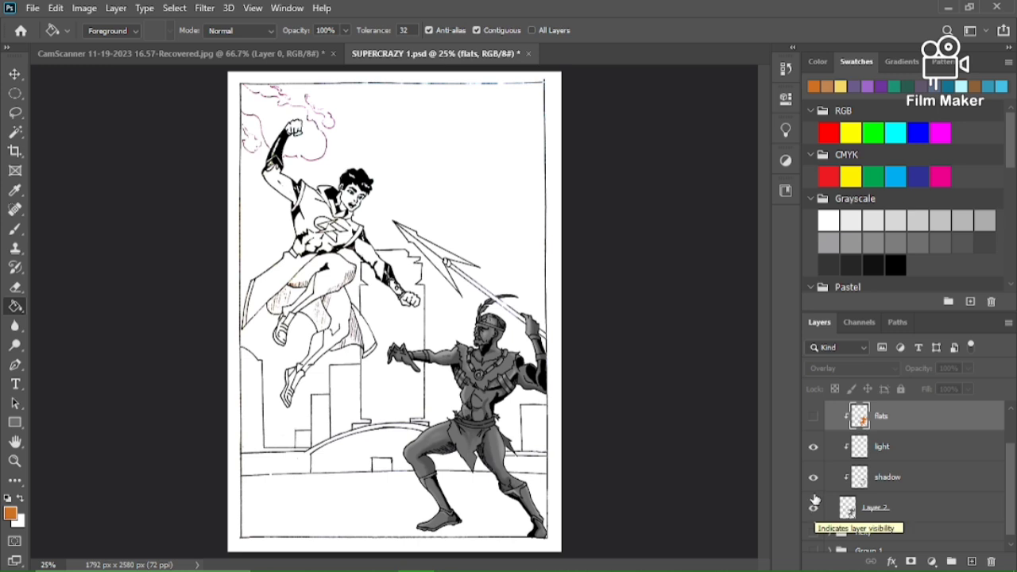
left_click(813, 477)
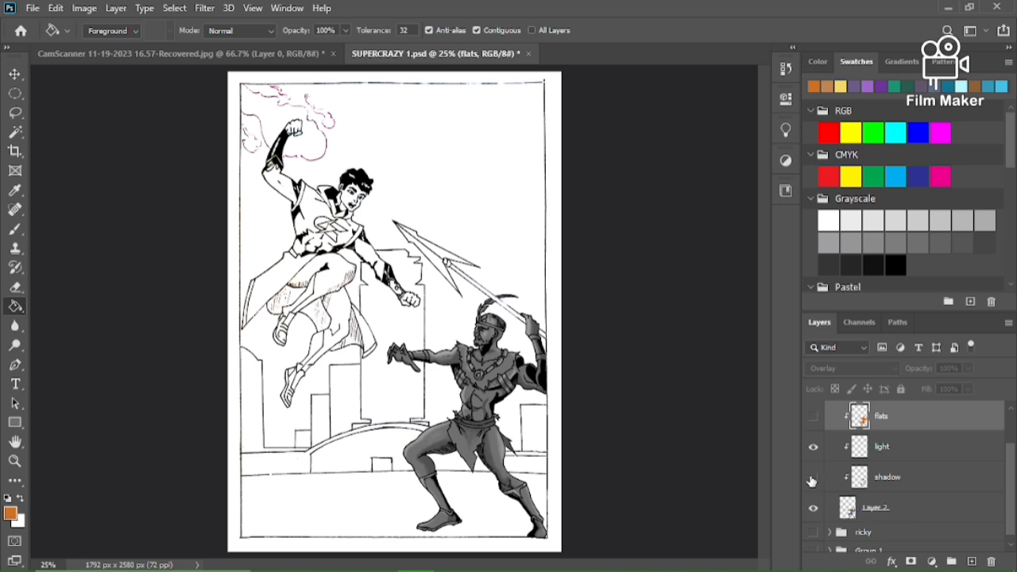
left_click(813, 448)
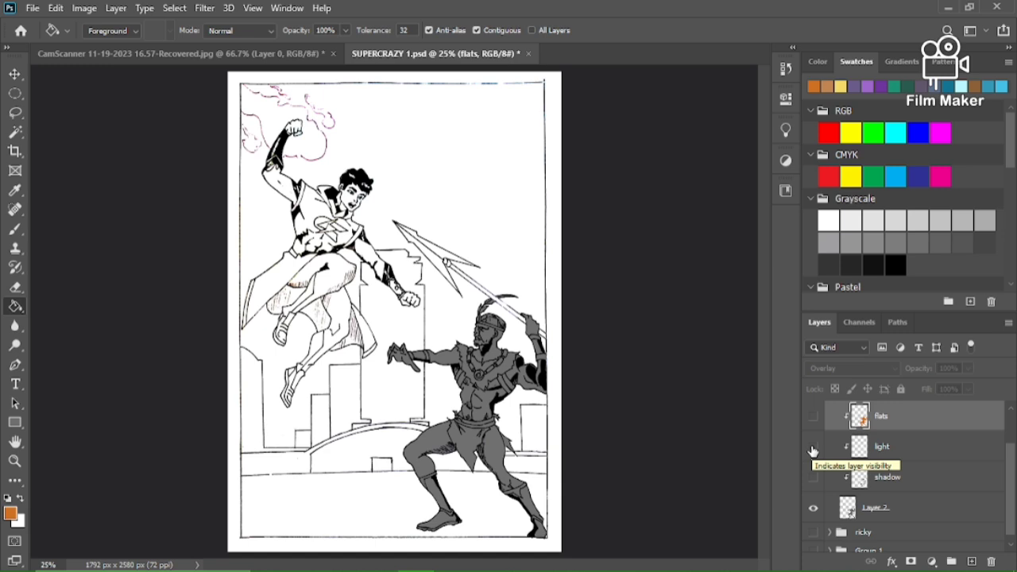
left_click(812, 478)
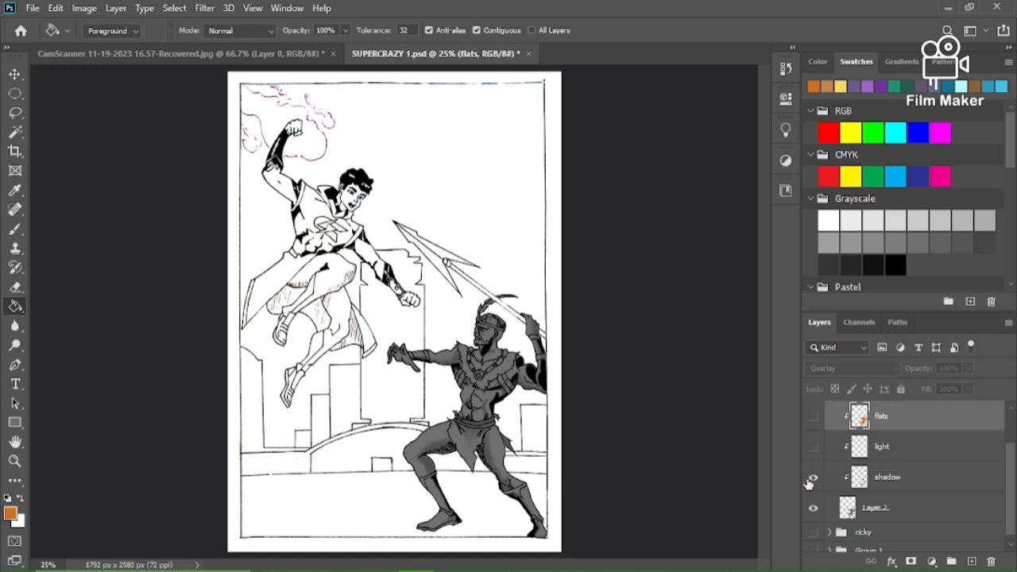
left_click(813, 447)
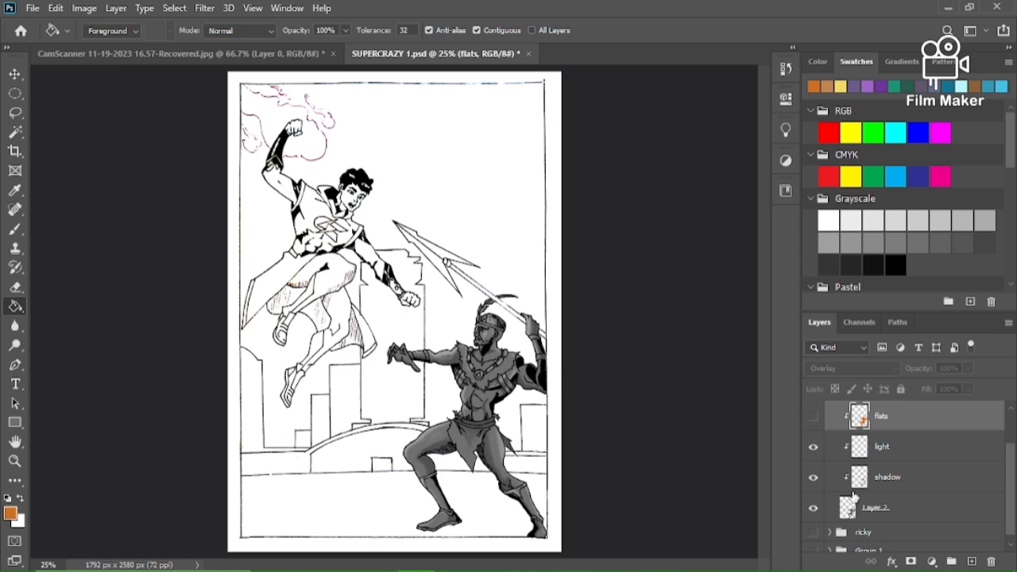
left_click(814, 422)
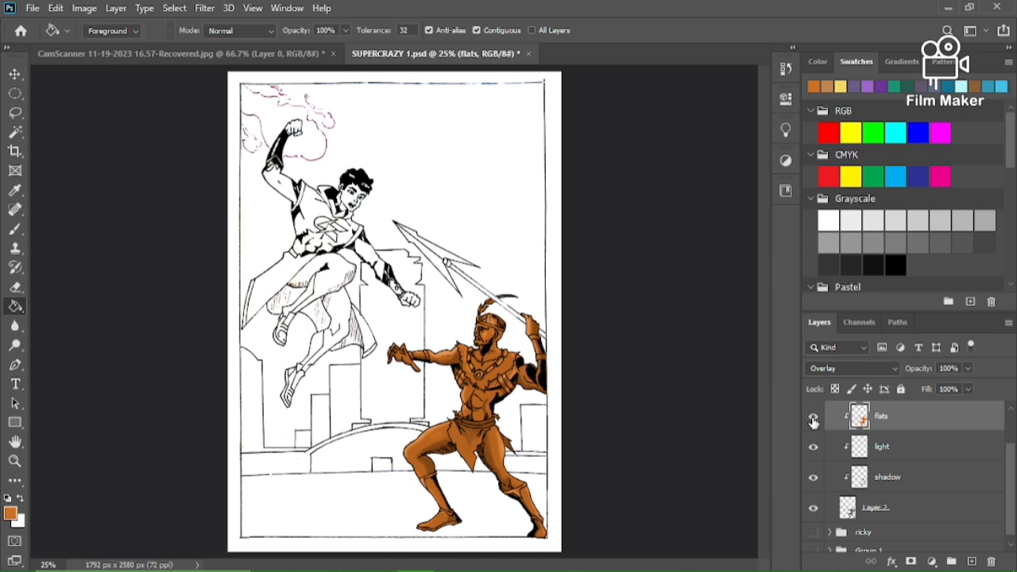
Set the foreground colour to purple from the recent swatches for colouring the spear warrior
key("ctrl+plus")
key("ctrl+plus")
key("ctrl+plus")
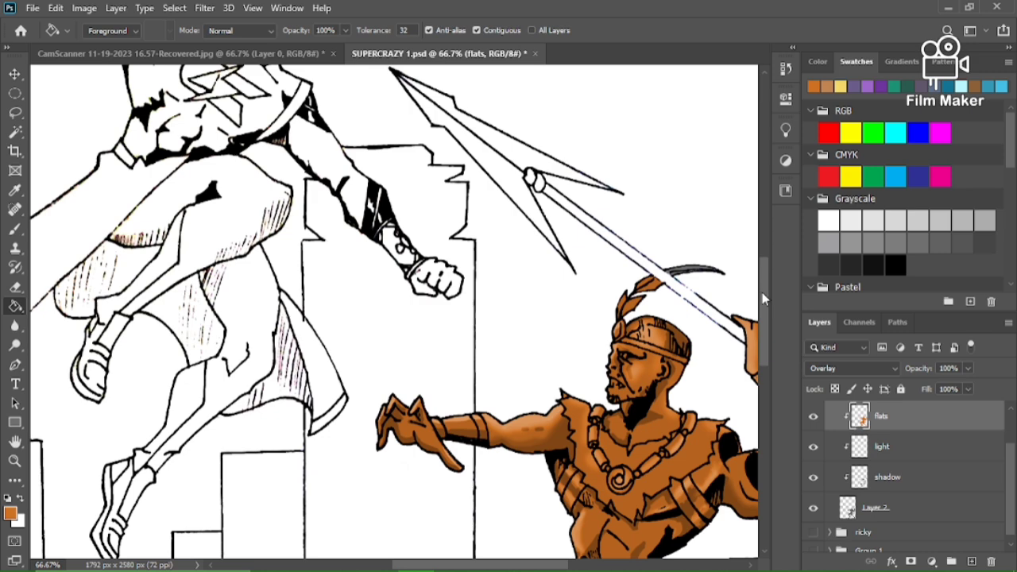
left_click_drag(762, 299, 762, 361)
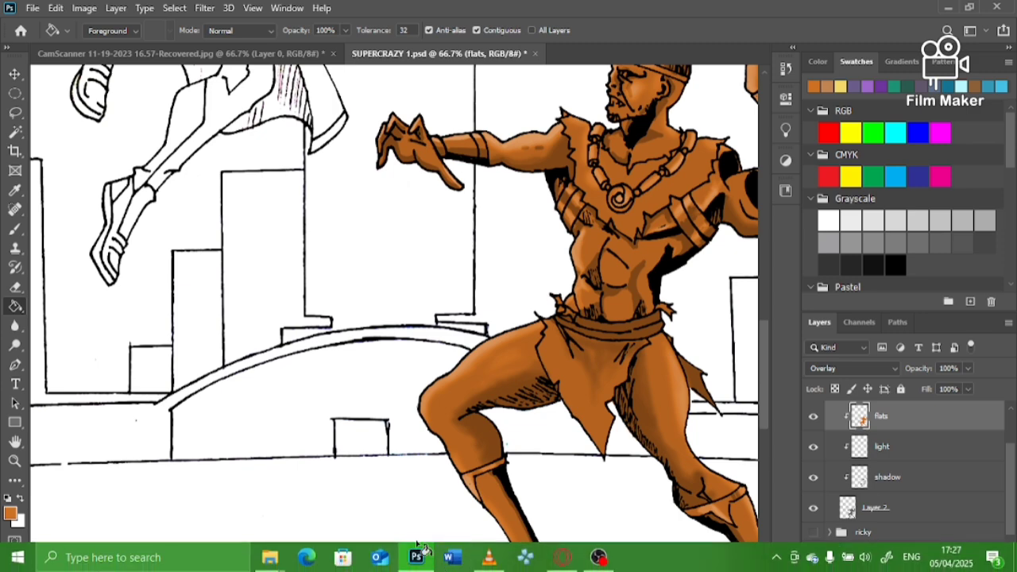
left_click_drag(410, 568, 449, 568)
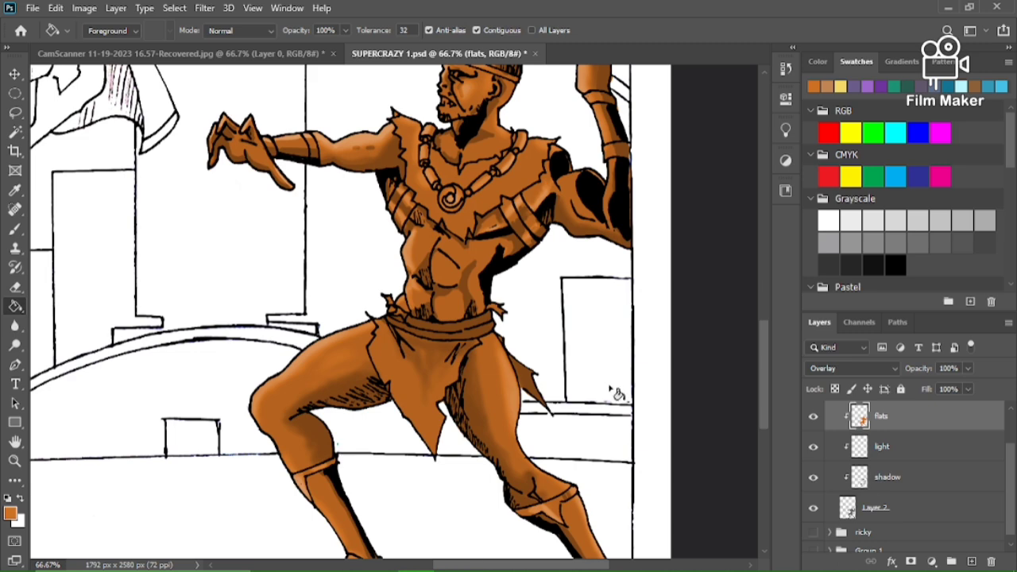
left_click_drag(767, 407, 779, 389)
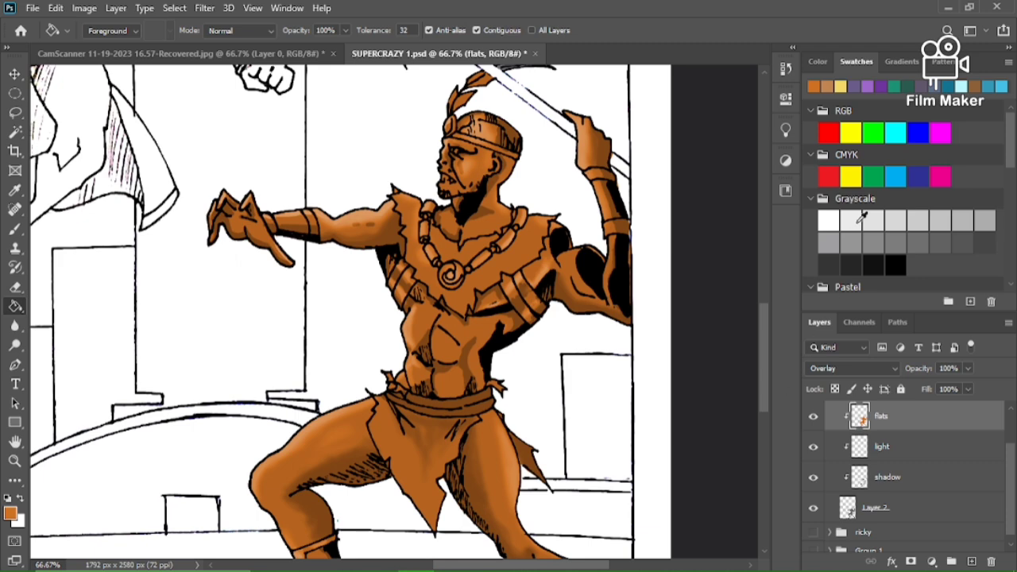
left_click(881, 86)
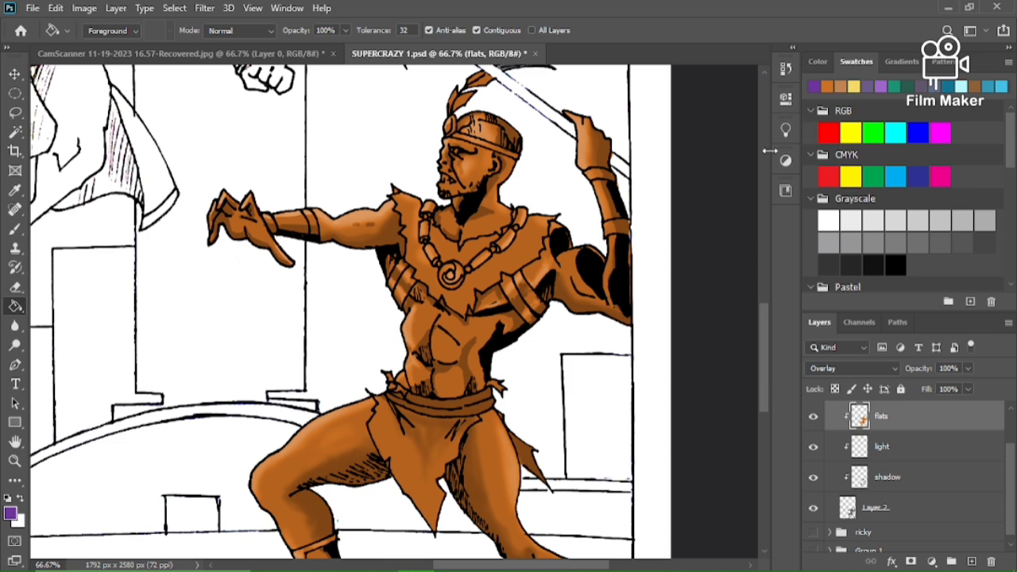
Select the boot and shoe of the warrior's straight rear leg on Layer 0 with the Magic Wand
left_click_drag(763, 338, 778, 380)
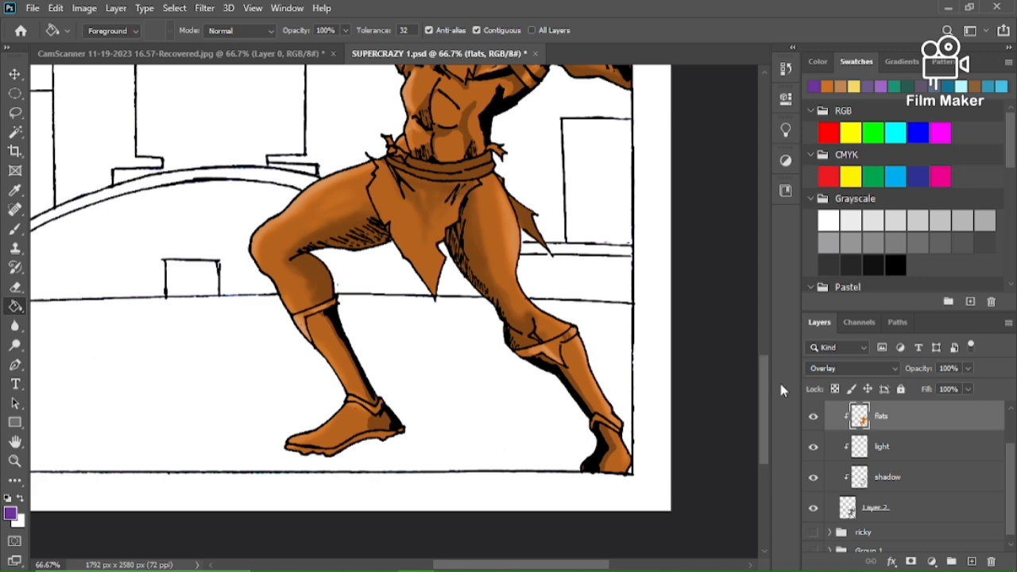
left_click_drag(1007, 487, 1007, 388)
key("w")
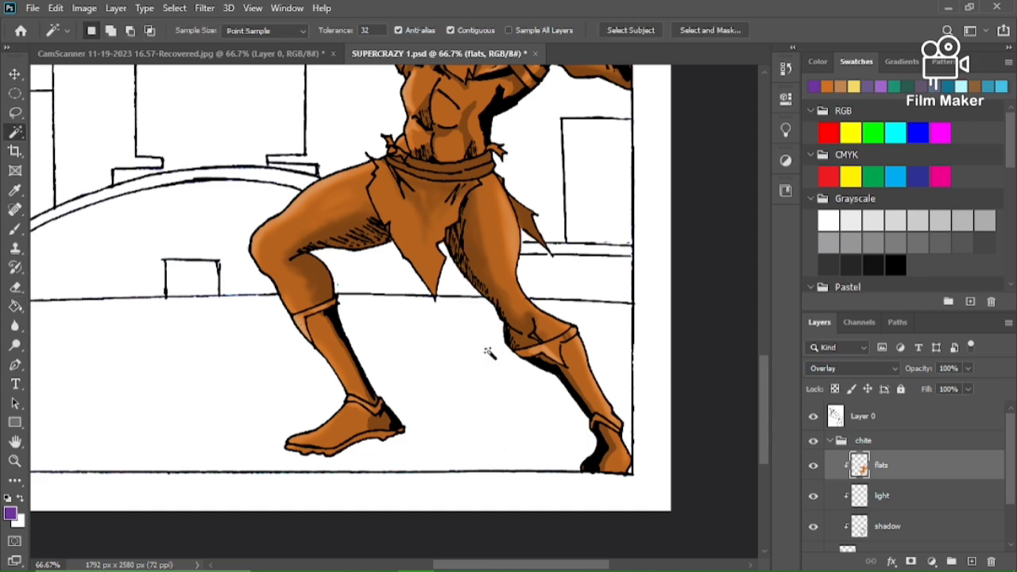
left_click(596, 380)
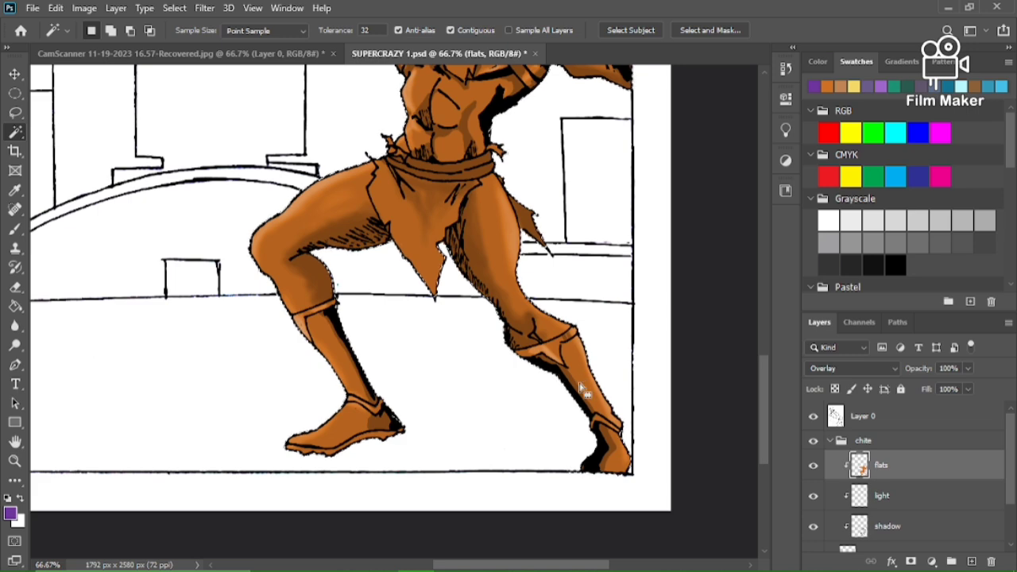
left_click(870, 416)
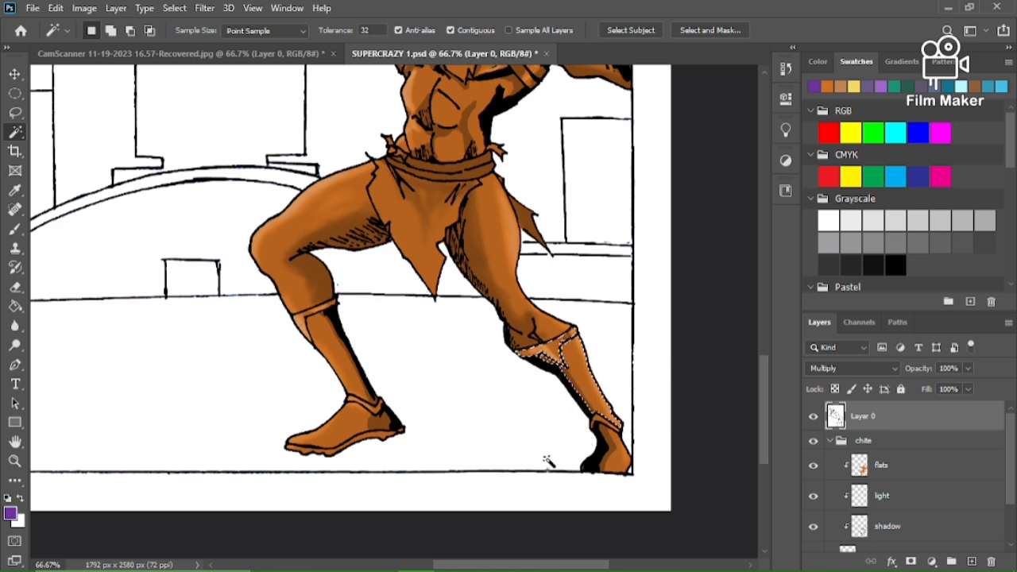
key("shift")
key("alt")
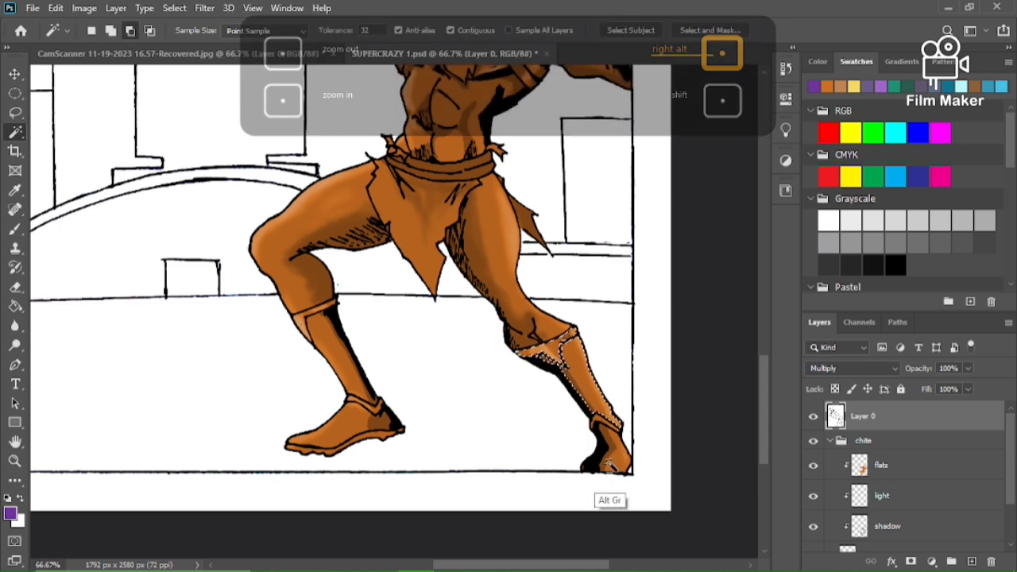
key("shift")
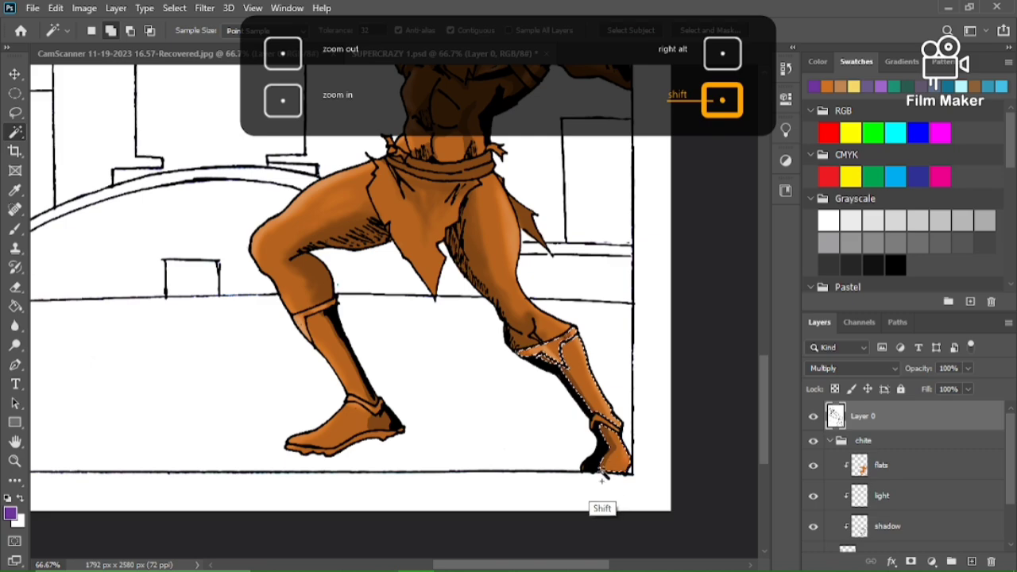
left_click(602, 473, "shift")
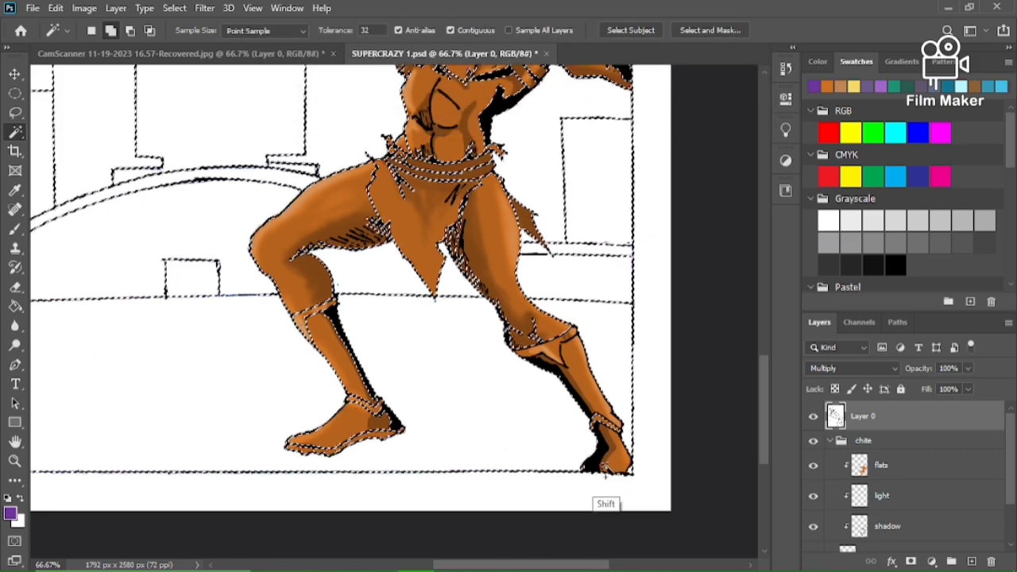
key("ctrl")
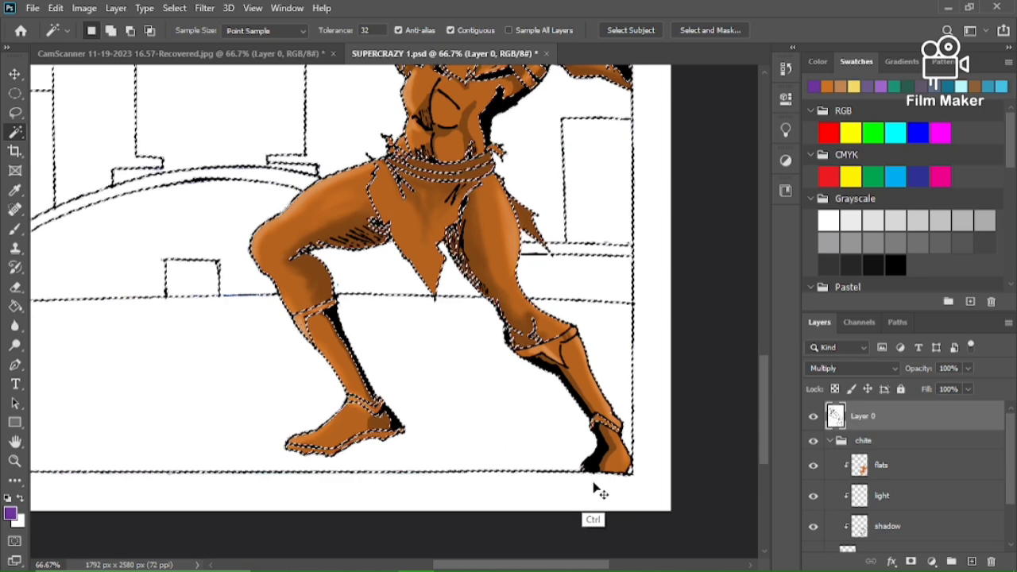
key("ctrl+z")
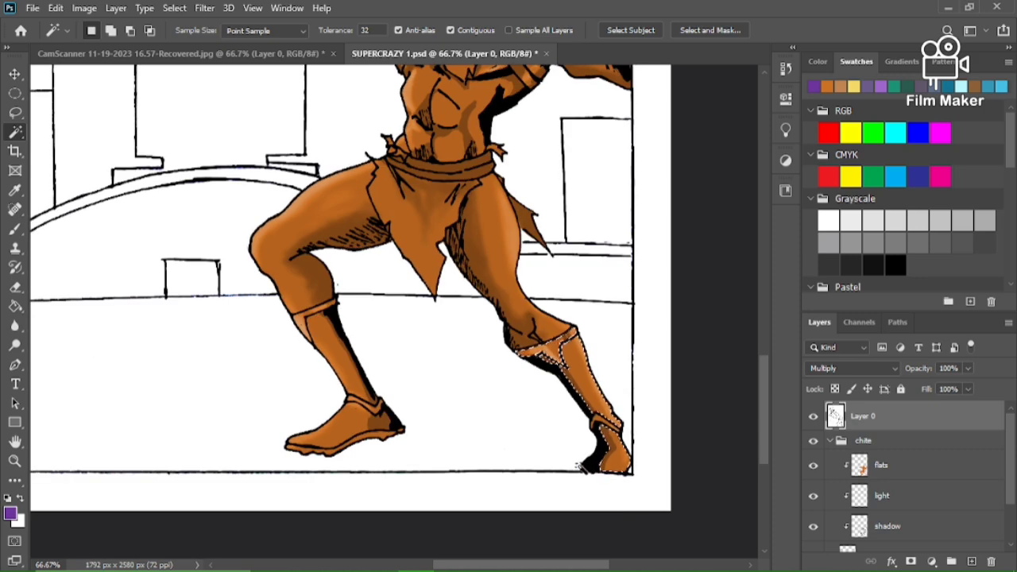
Add the bent leg's boot and shoe, the bare-looking torso and the jagged collar piece to the selection
key("shift")
left_click(348, 365, "shift")
left_click(346, 426, "shift")
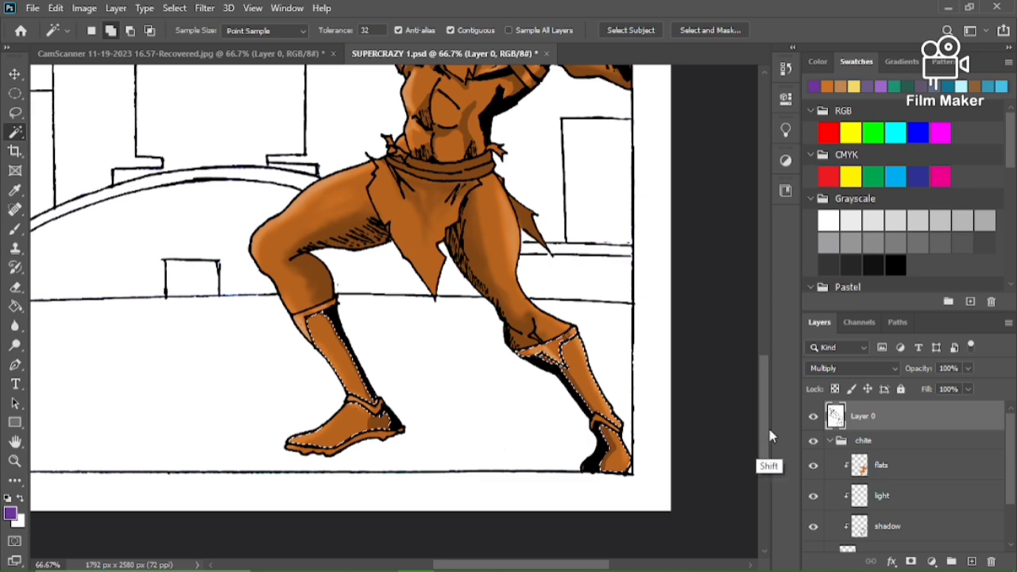
scroll(763, 431, "up", 5)
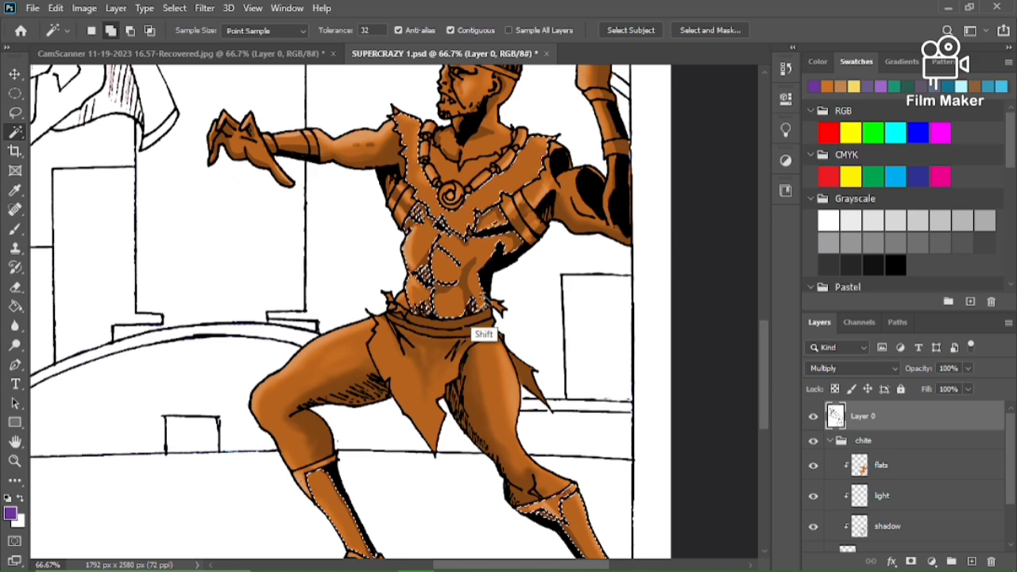
Expand the selection by 1 pixel
left_click(174, 8)
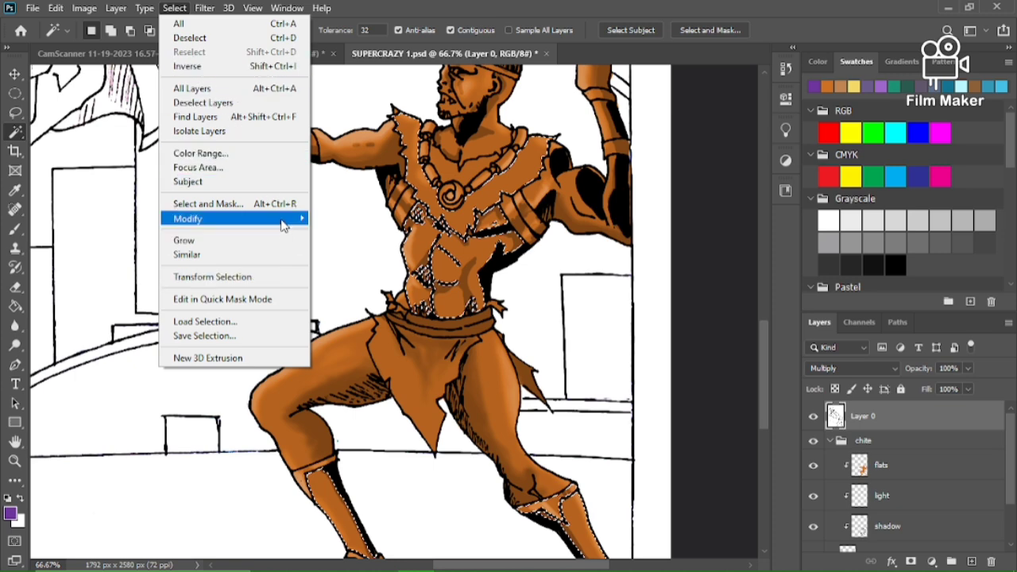
mouse_move(284, 220)
left_click(340, 247)
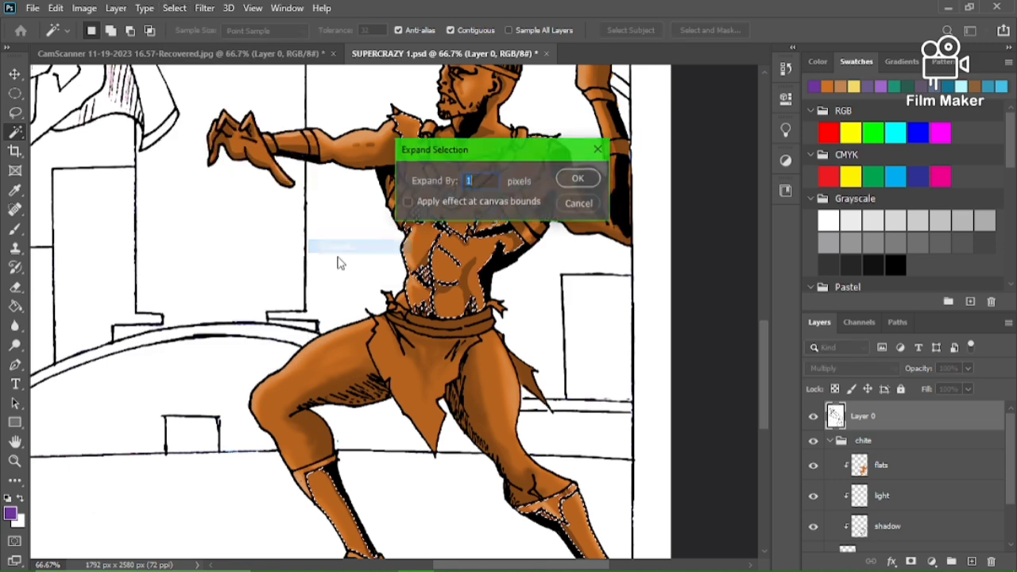
left_click(578, 180)
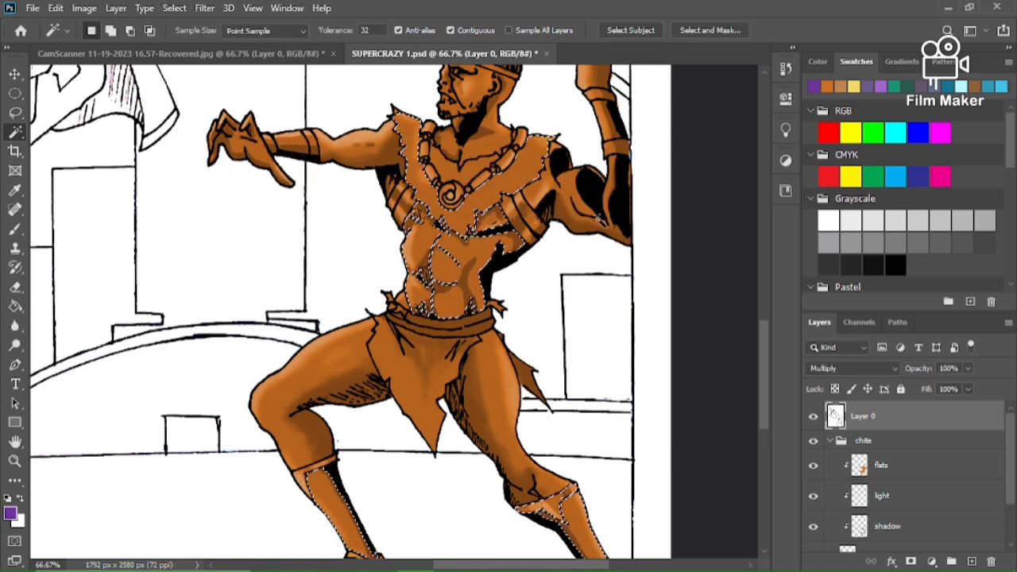
On the flats layer, brush purple and muted purple onto the torso beside the far armband and along the collar's lower edge
left_click(866, 473)
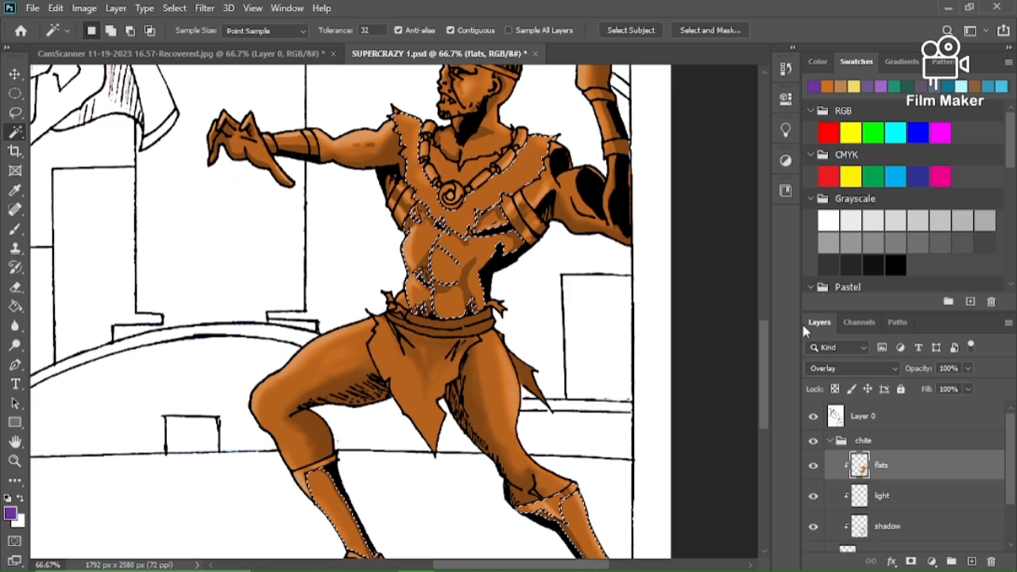
key("b")
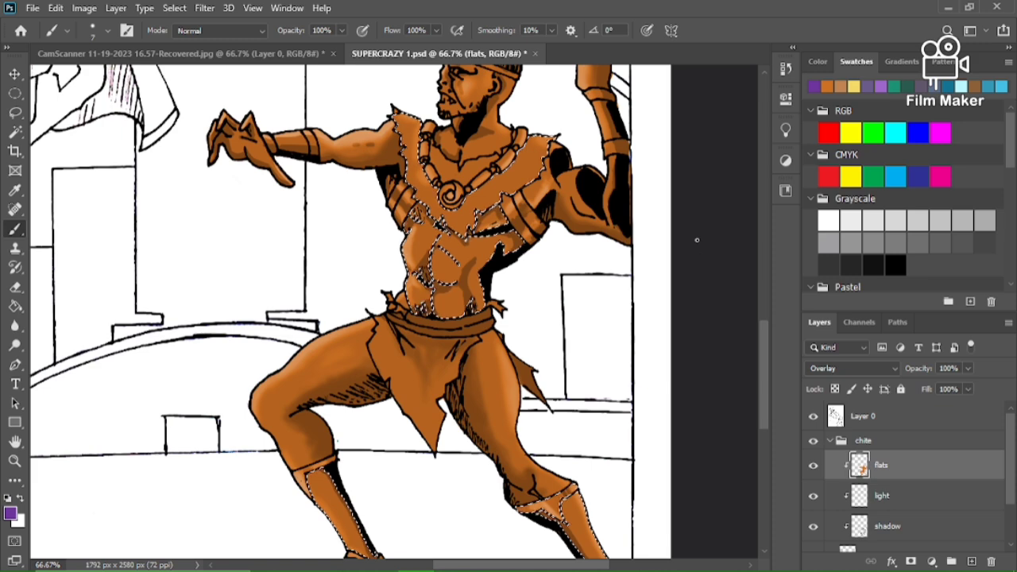
scroll(697, 240, "up", 4)
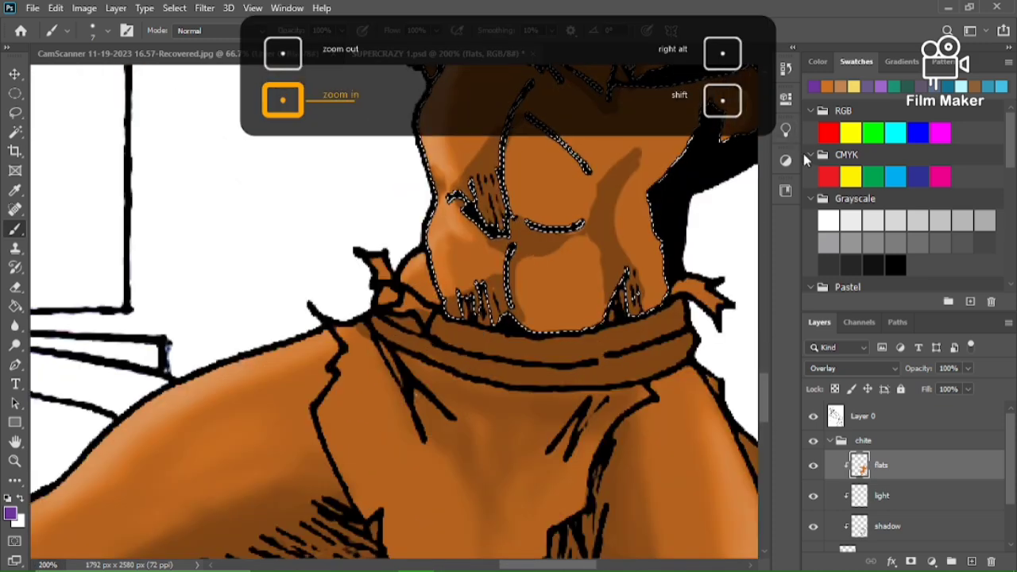
left_click_drag(765, 411, 765, 368)
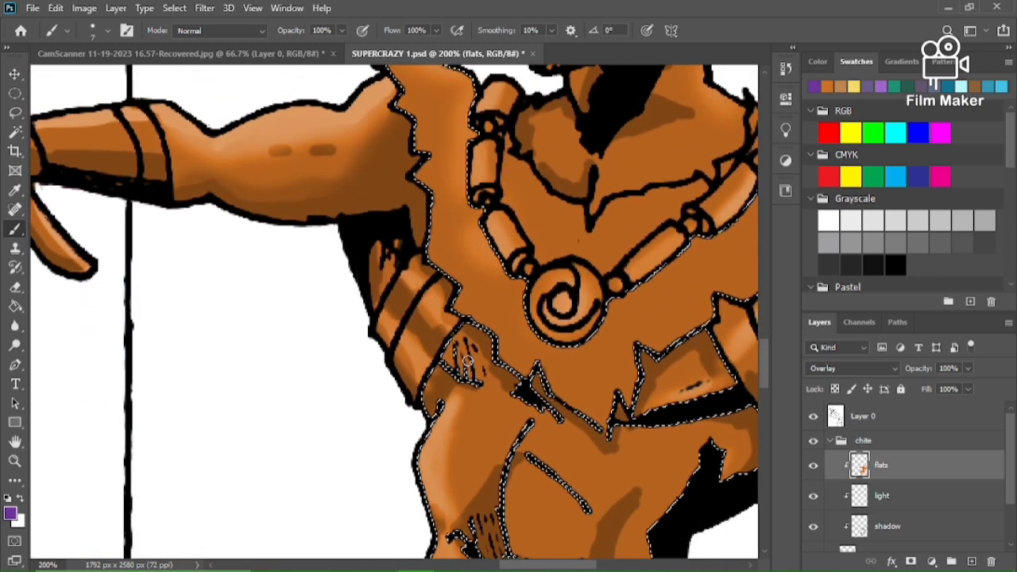
mouse_move(481, 359)
left_mouse_down()
mouse_move(467, 336)
mouse_move(485, 344)
left_mouse_up()
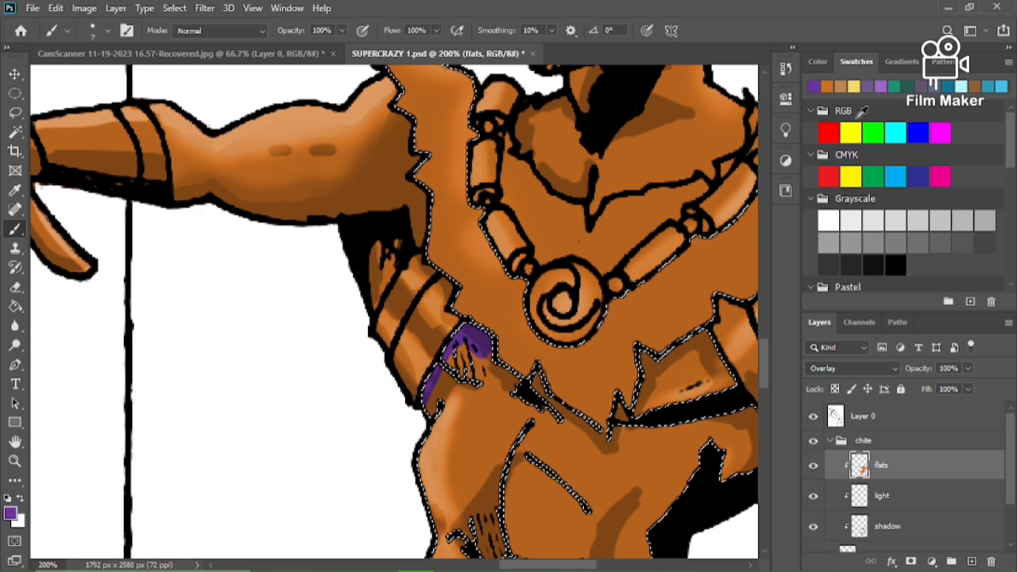
mouse_move(466, 343)
left_mouse_down()
mouse_move(476, 340)
mouse_move(466, 336)
mouse_move(418, 413)
left_mouse_up()
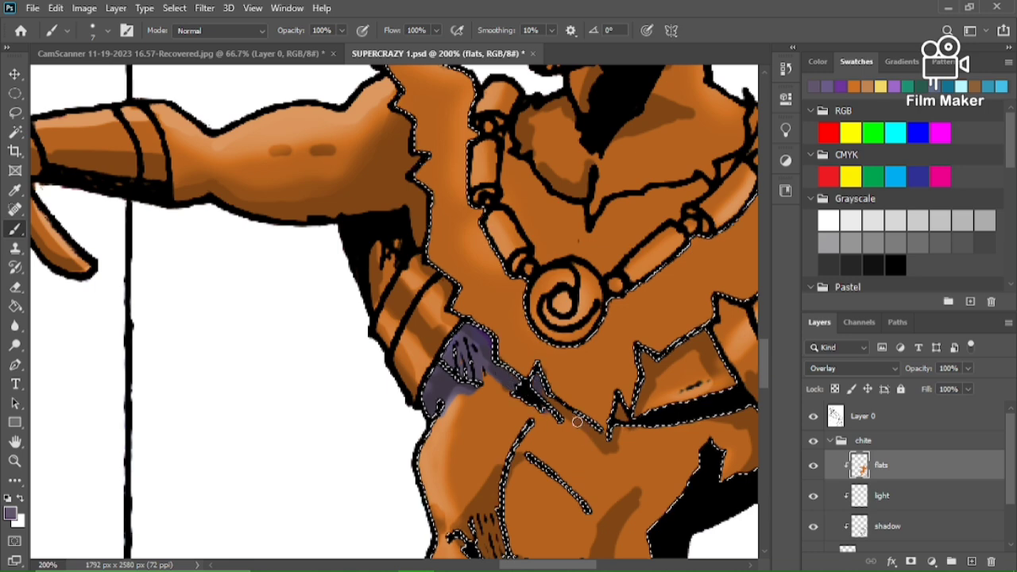
left_click_drag(602, 439, 619, 439)
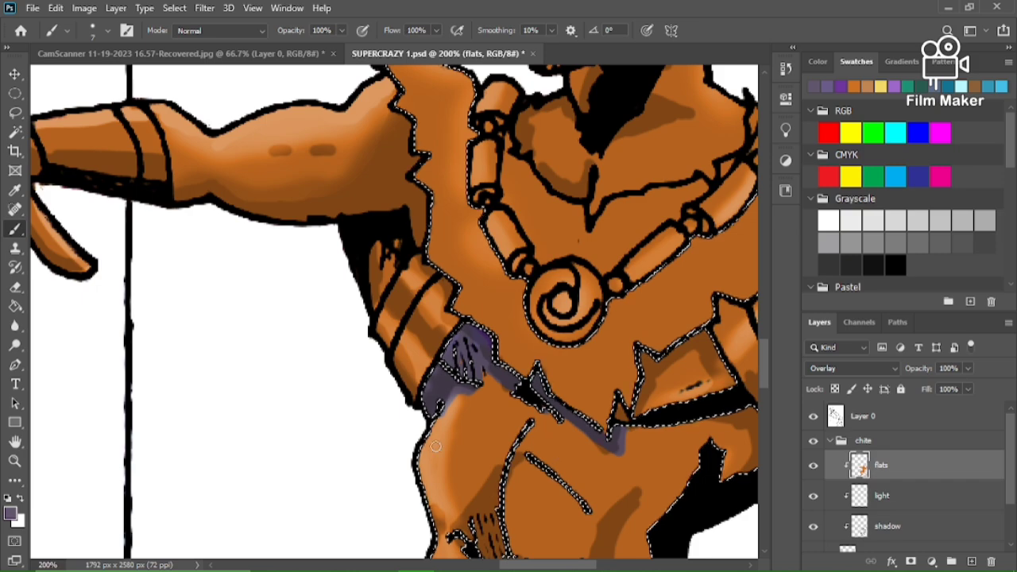
Brush muted purple around the edges of the chest panel beside the near armband and on the torso strip below it
left_click_drag(507, 565, 530, 565)
left_click_drag(556, 352, 561, 367)
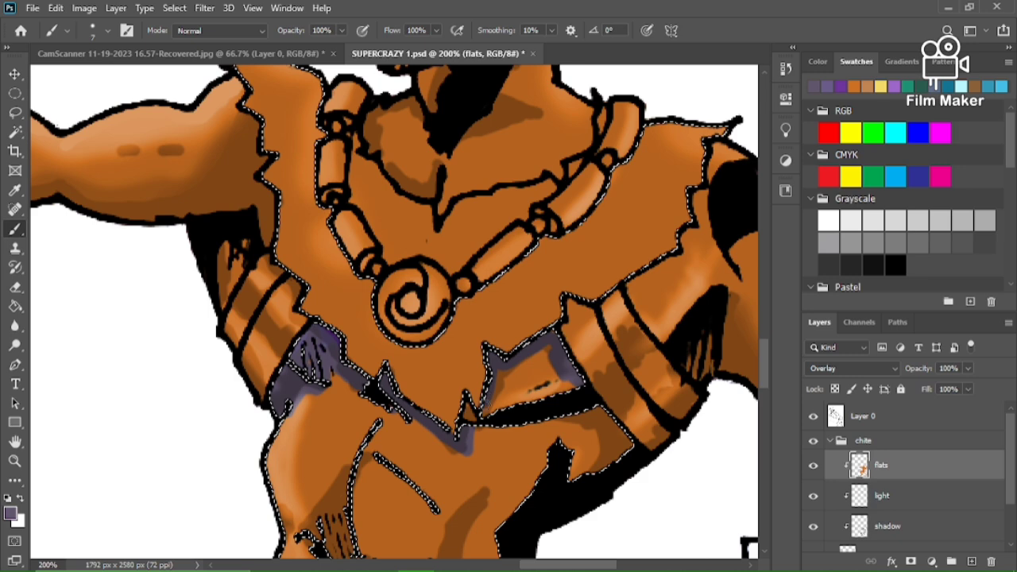
left_click_drag(314, 340, 332, 329)
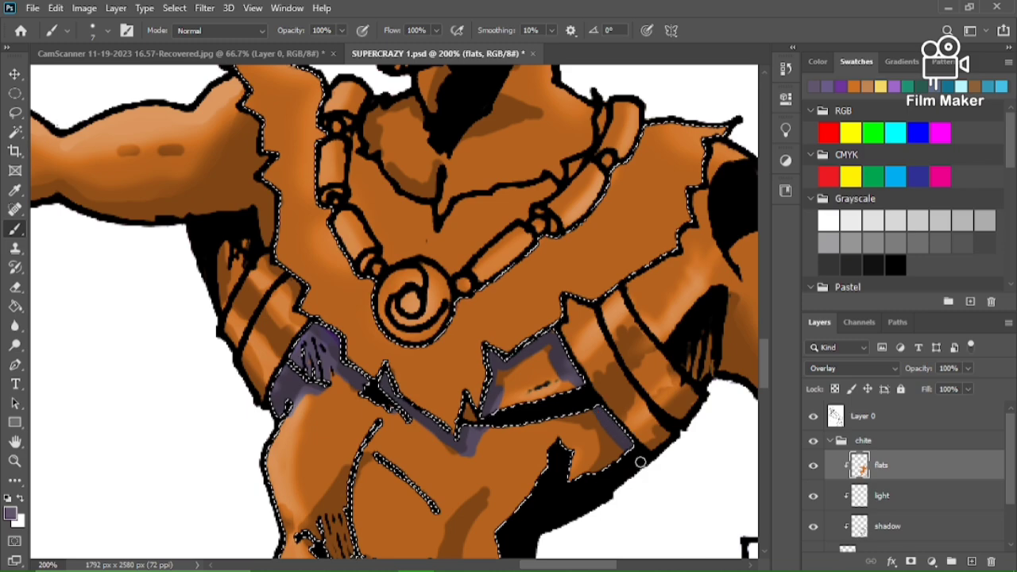
Add the waist area above the sash to the selection with the Lasso, from the hip bulge across to the black side shadow
left_click_drag(763, 379, 763, 401)
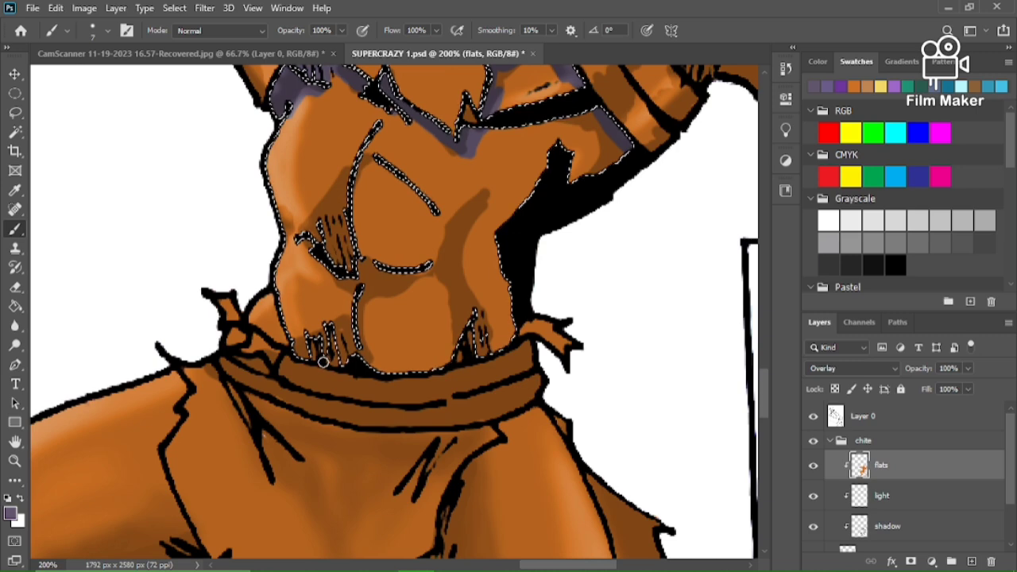
key("l")
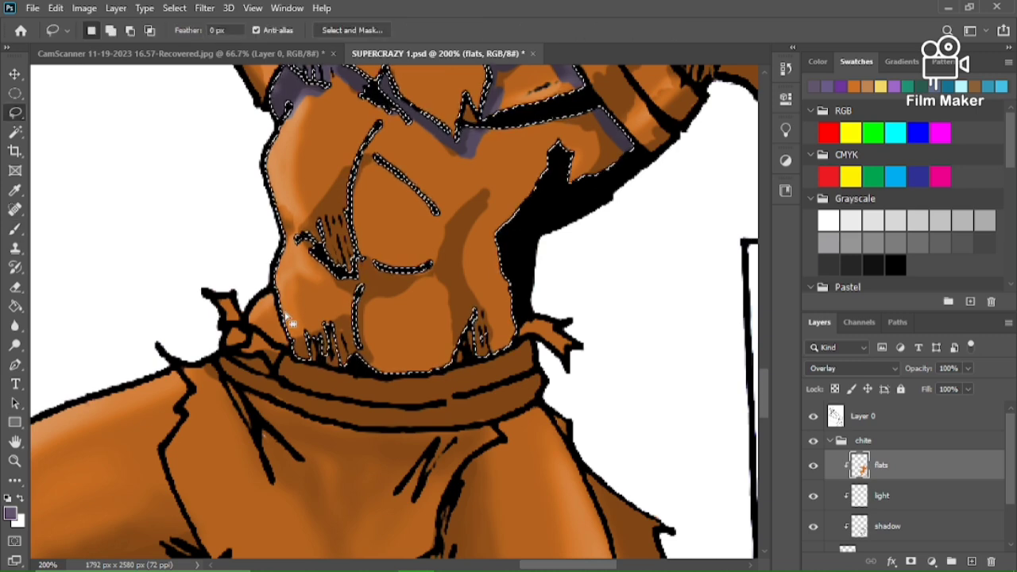
key("shift")
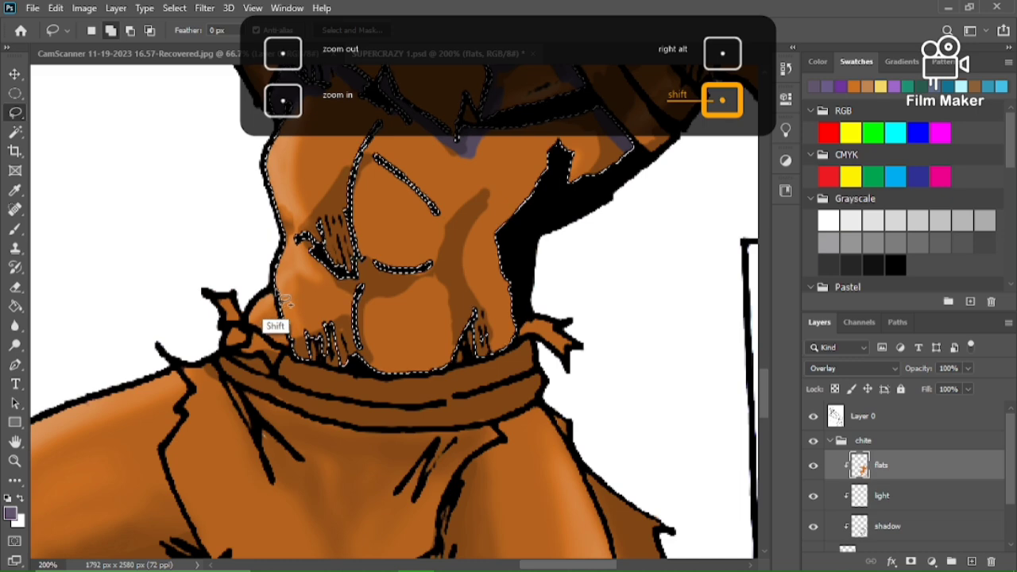
mouse_move(269, 307)
left_mouse_down()
mouse_move(249, 332)
mouse_move(266, 343)
left_mouse_up()
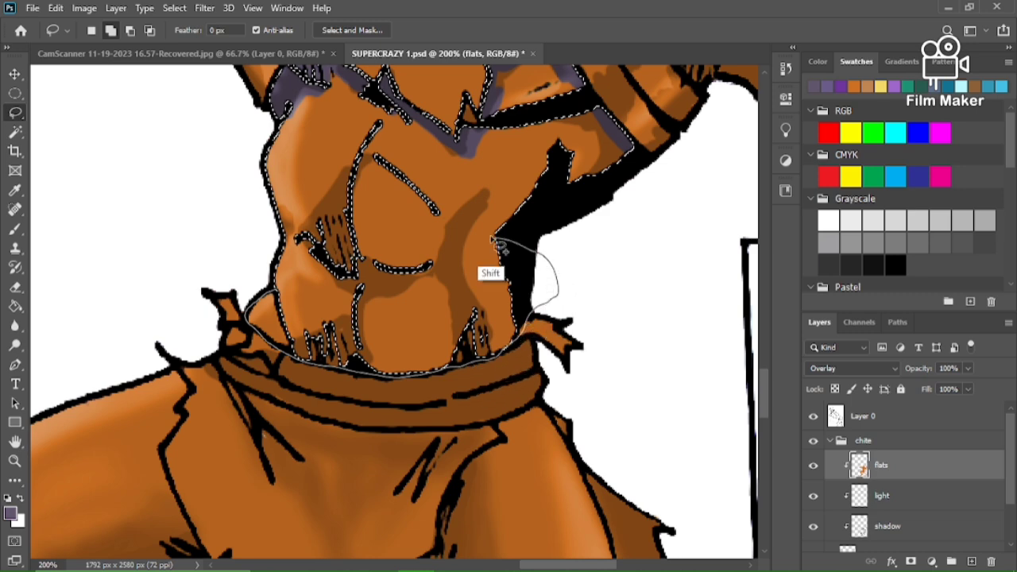
left_click_drag(502, 248, 505, 251)
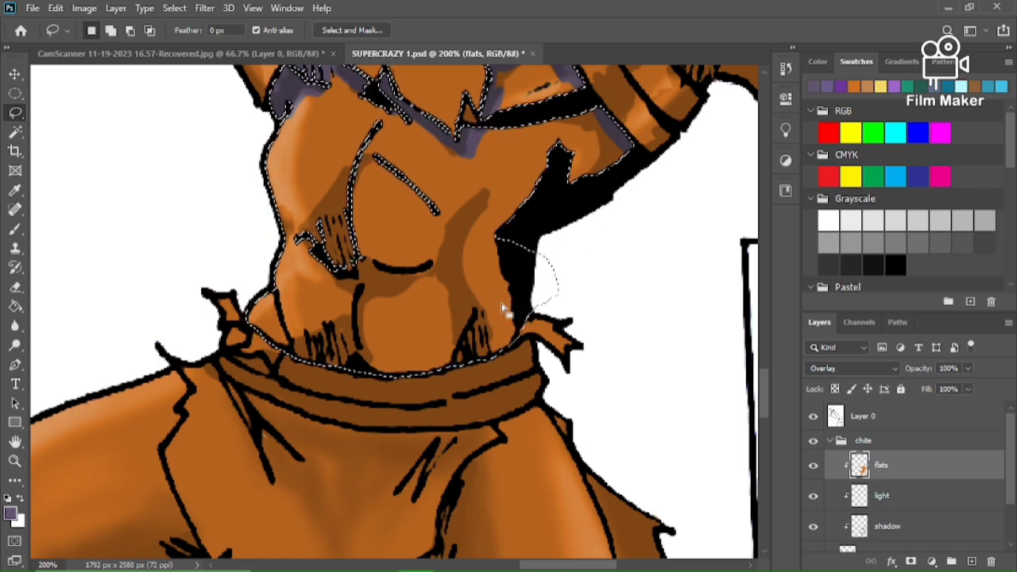
Fill the selected torso, collar and boots with muted purple, including the small notch at the collar's lower tip
key("g")
left_click(429, 248)
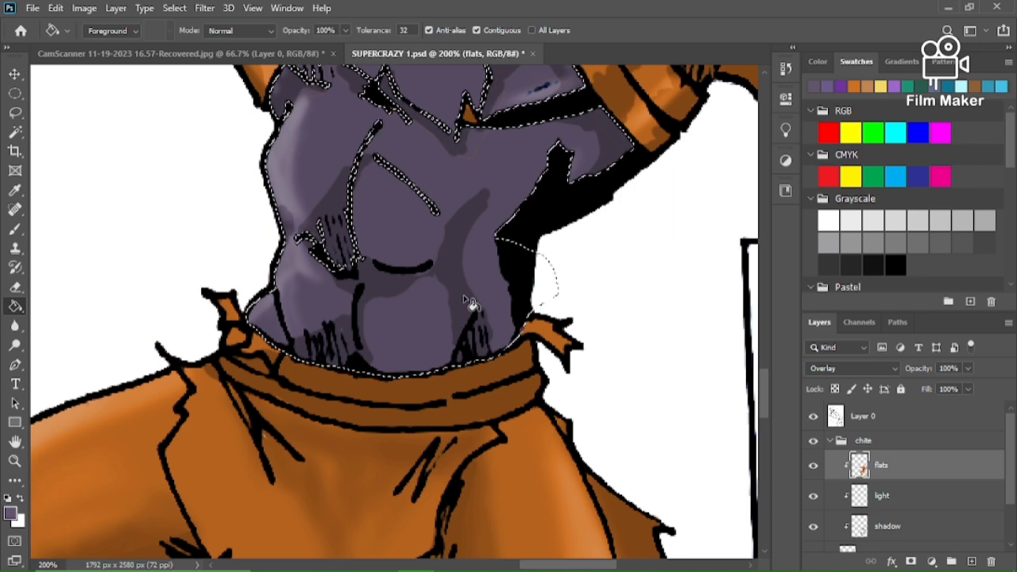
key("l")
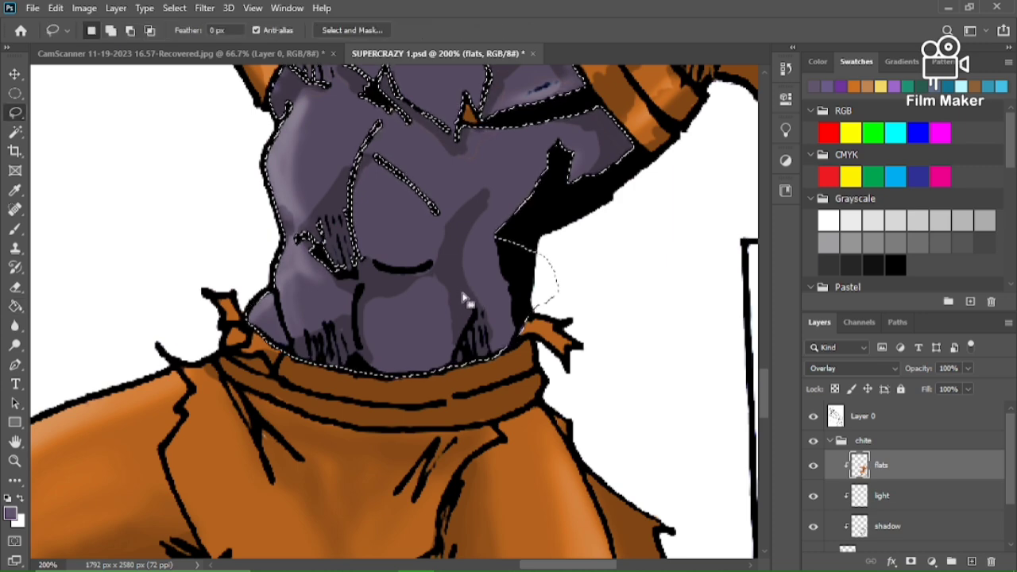
key("shift")
left_click_drag(454, 142, 482, 179)
left_click_drag(465, 79, 466, 81)
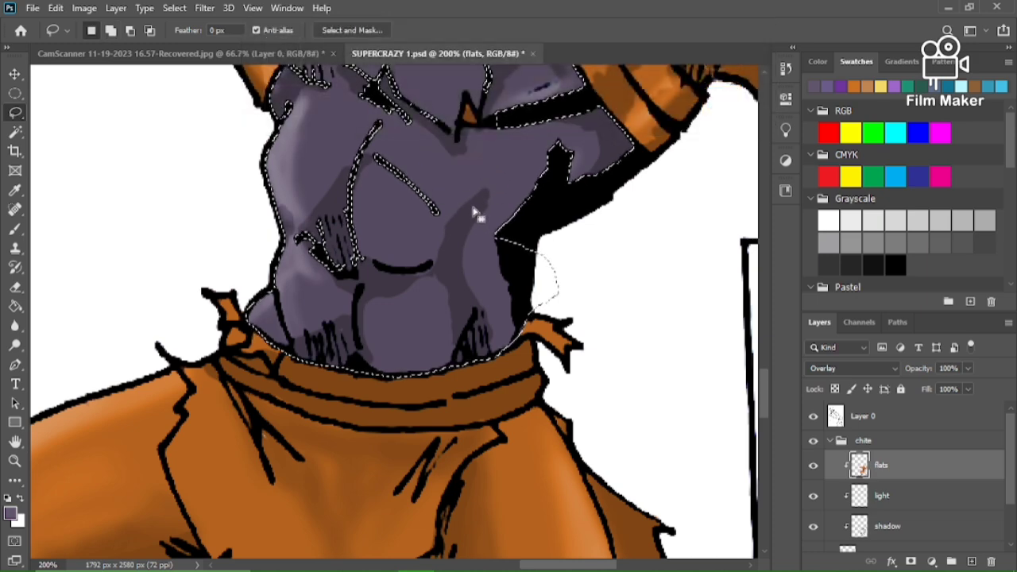
key("g")
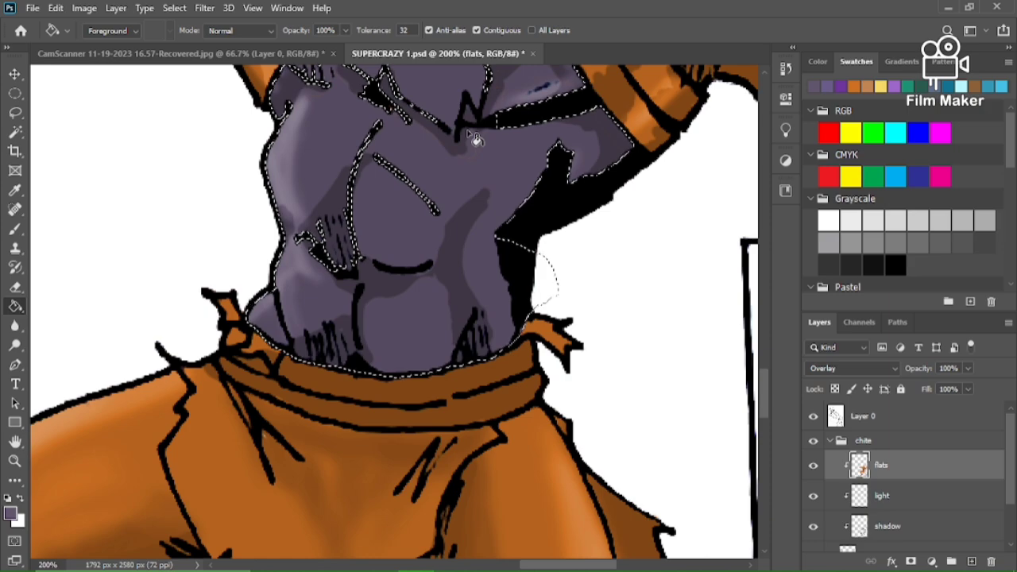
Check the whole figure and undo the muted purple fill
key("ctrl+minus")
key("ctrl+plus")
key("ctrl+minus")
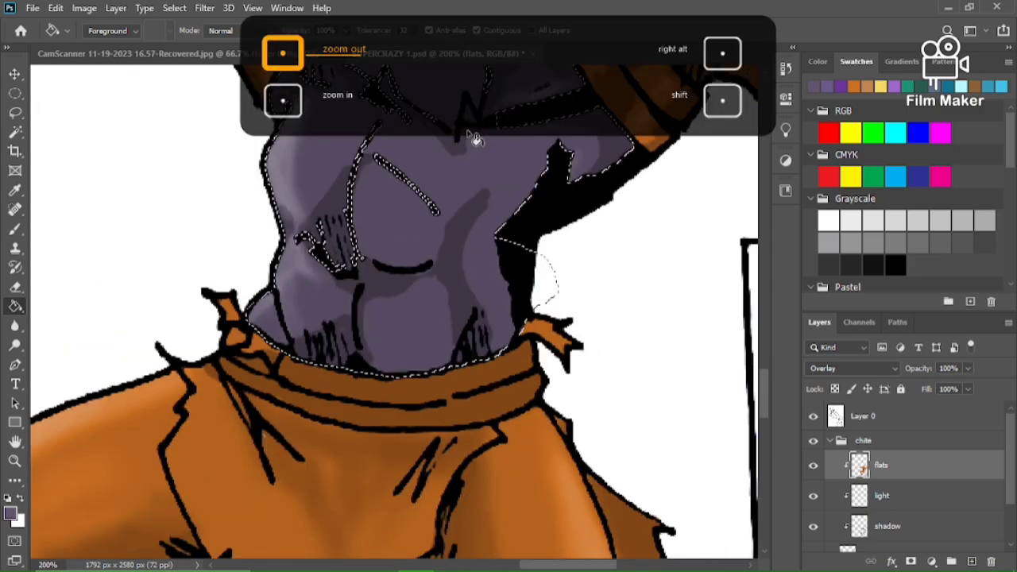
key("ctrl+minus")
key("ctrl+minus")
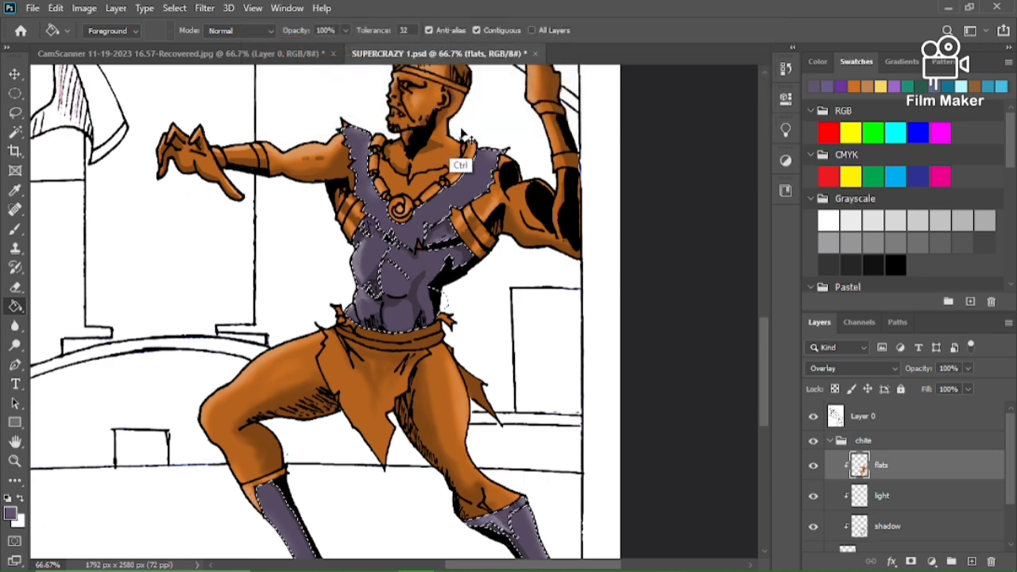
key("ctrl+z")
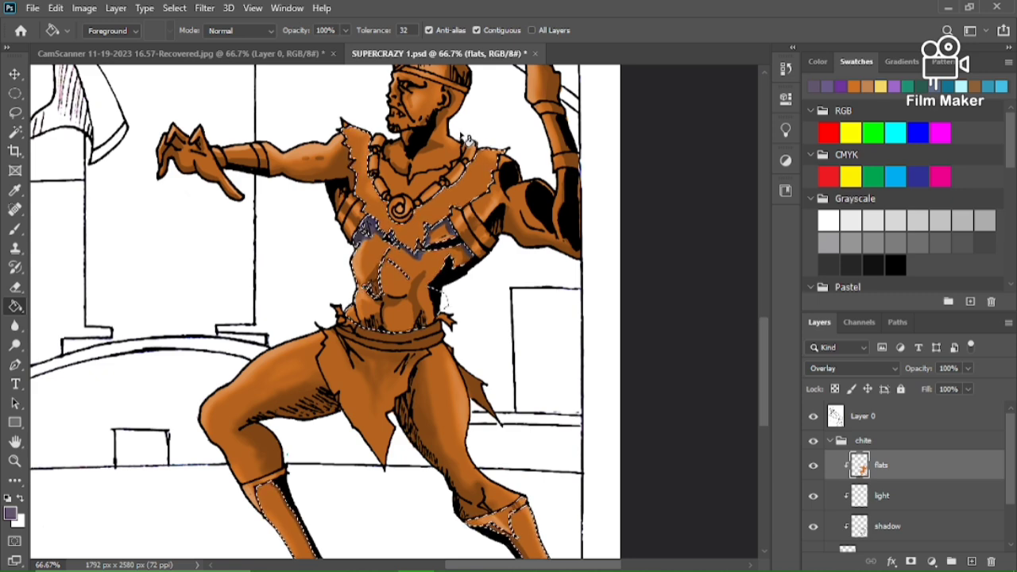
Add the small notch at the collar's lower tip to the selection with the Lasso and brush it muted purple
key("ctrl+plus")
key("ctrl+plus")
key("ctrl+plus")
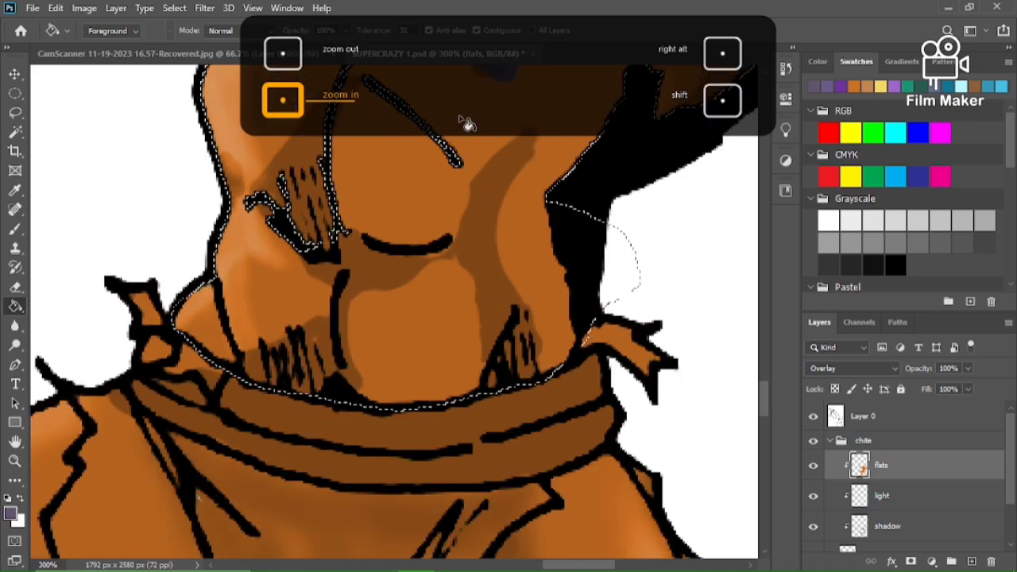
left_click_drag(771, 408, 772, 385)
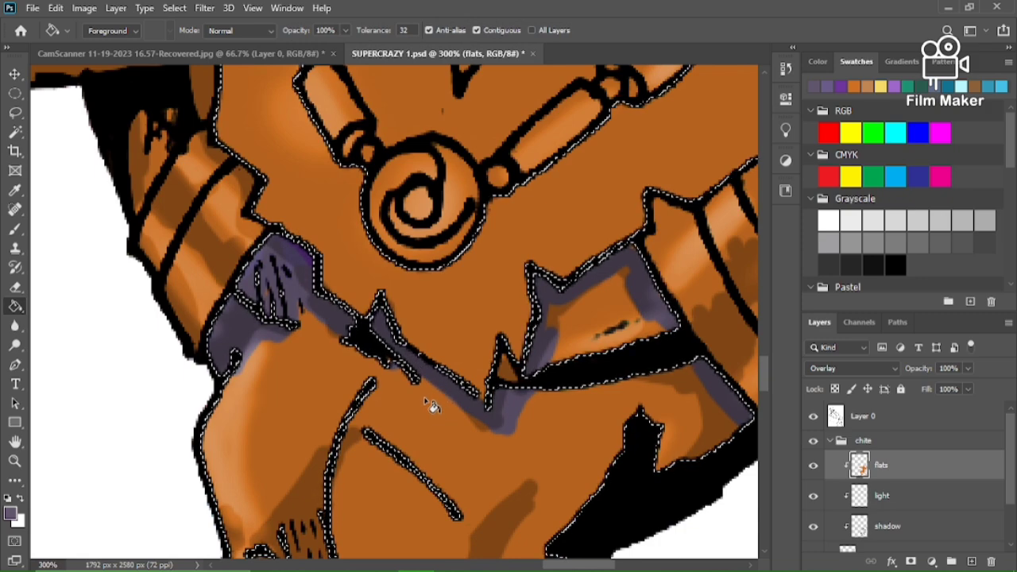
key("l")
mouse_move(495, 424)
left_mouse_down()
mouse_move(499, 390)
mouse_move(485, 420)
left_mouse_up()
key("g")
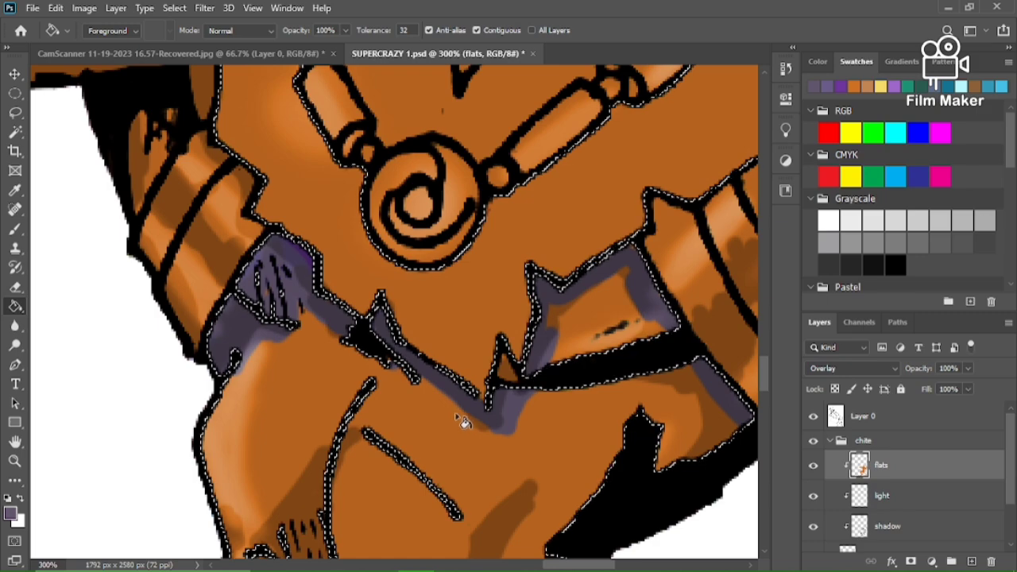
key("l")
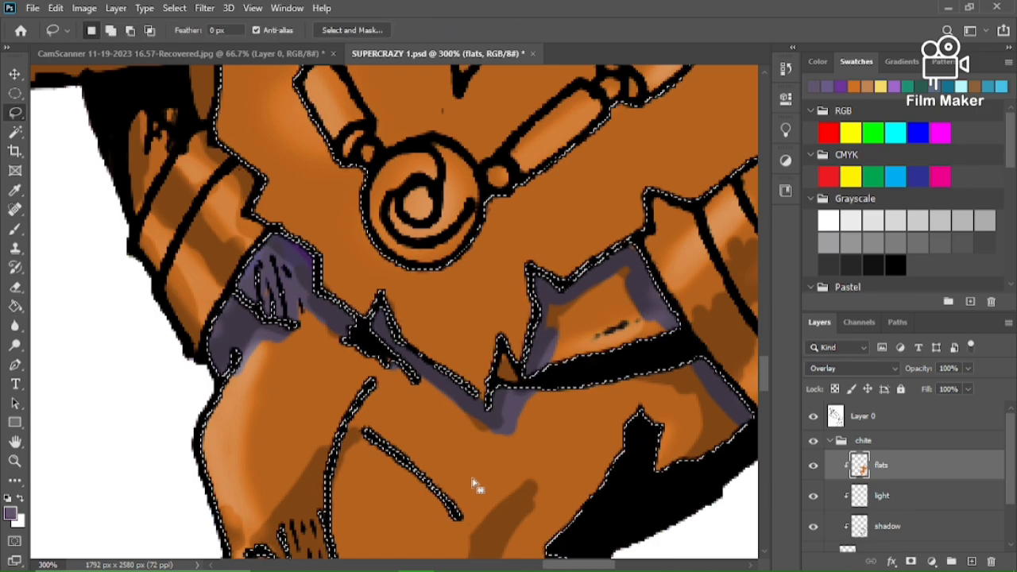
key("shift")
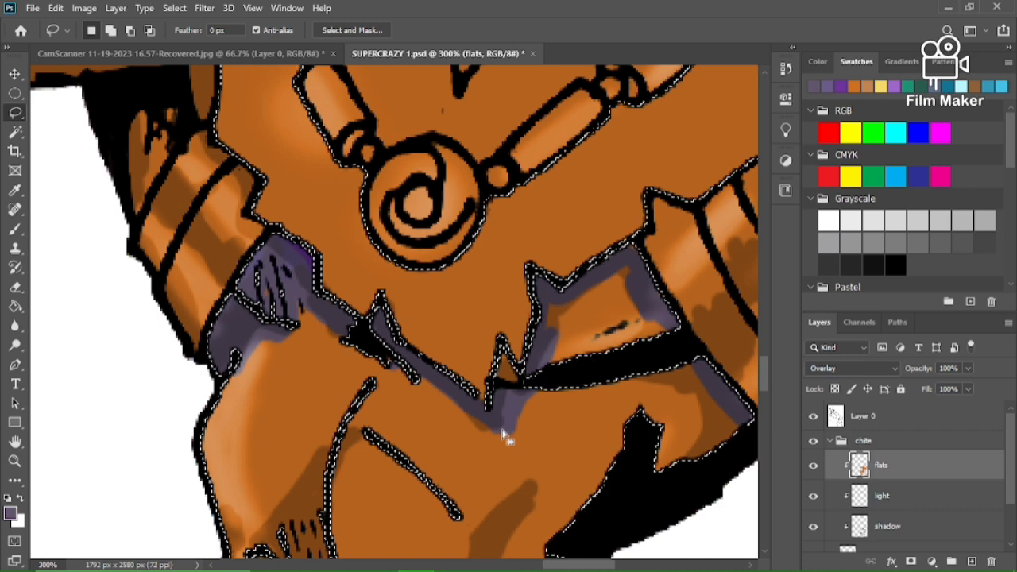
key("b")
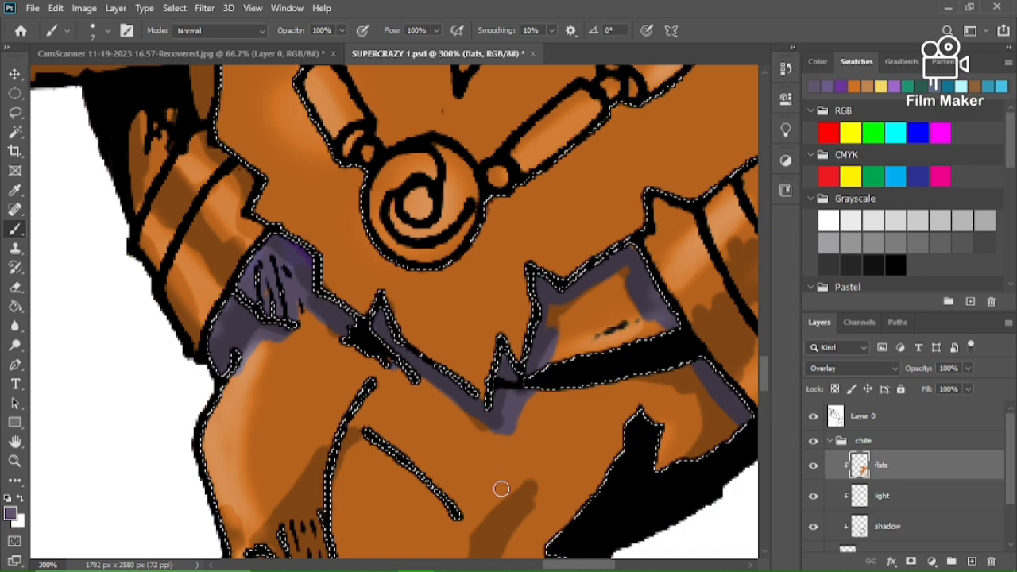
Try a muted purple bucket fill across the selection, then undo the fill and the deselection
key("g")
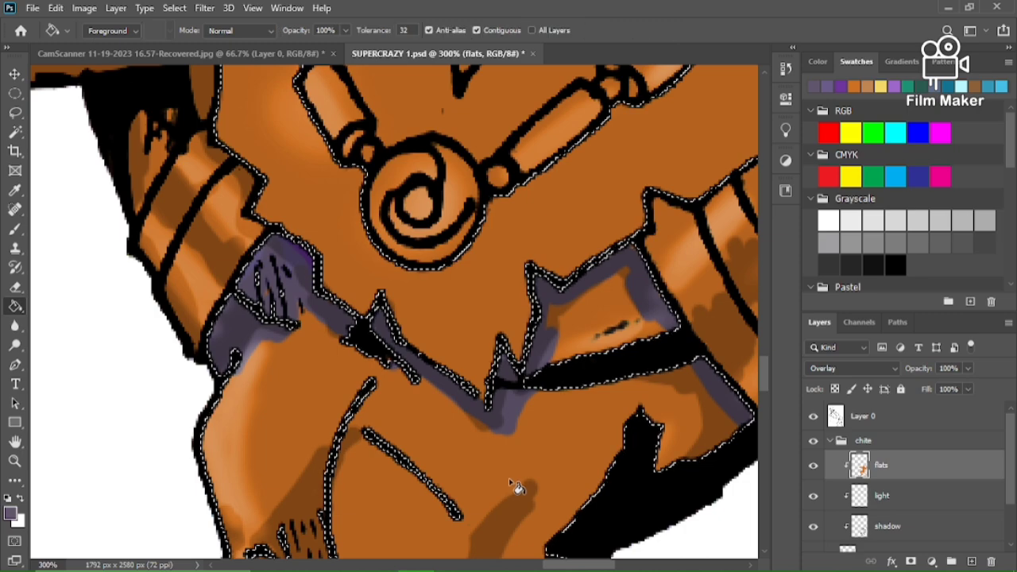
left_click(512, 481)
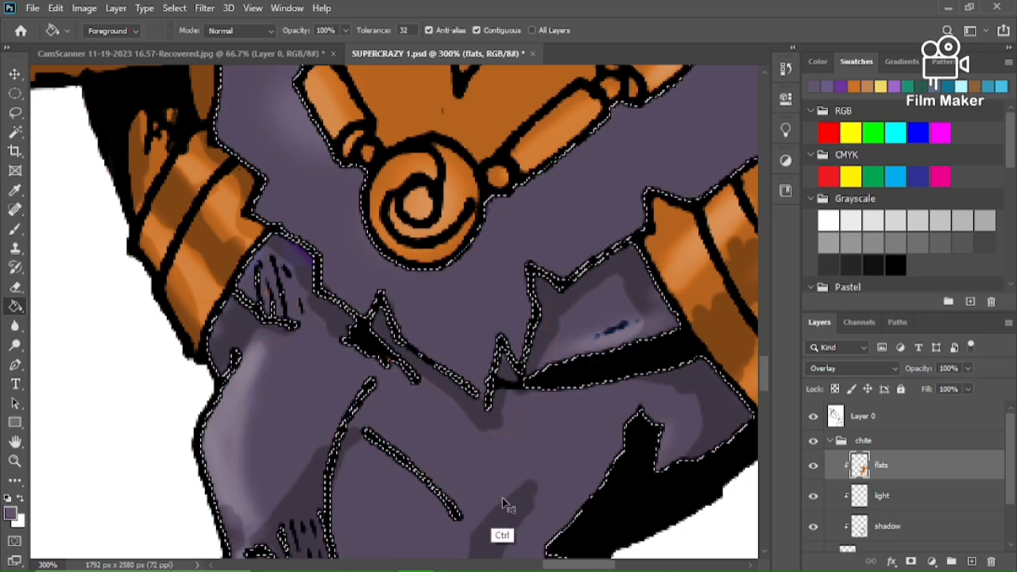
key("ctrl+d")
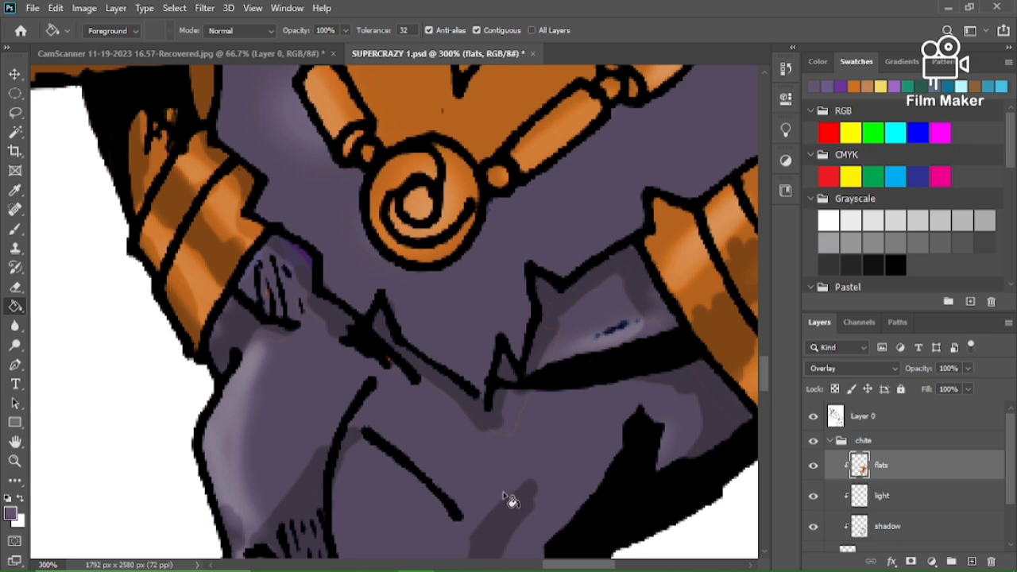
key("ctrl+z")
key("ctrl+z")
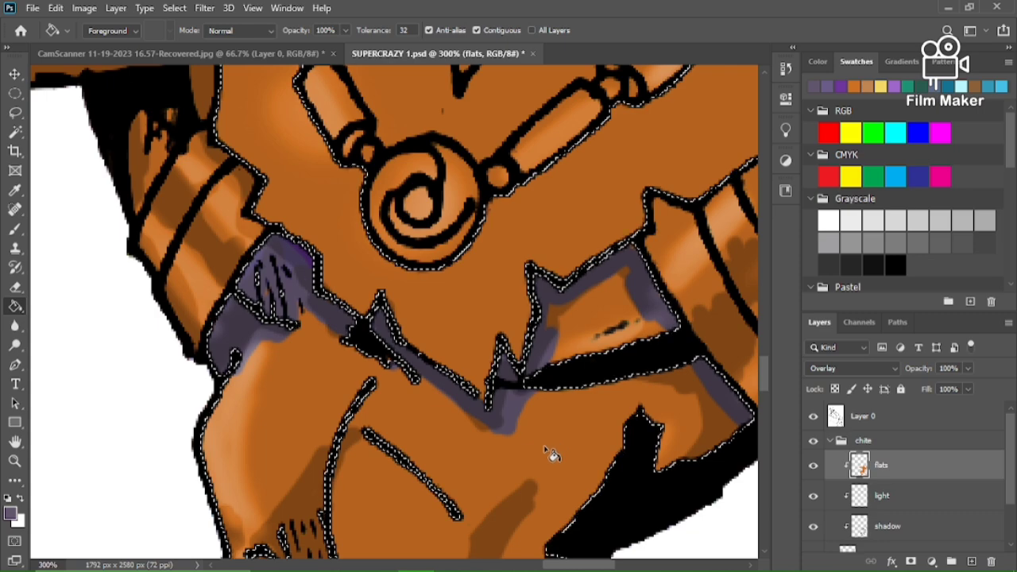
Enlarge the brush to 25 and paint the chest panel beside the near armband and the upper torso muted purple
key("b")
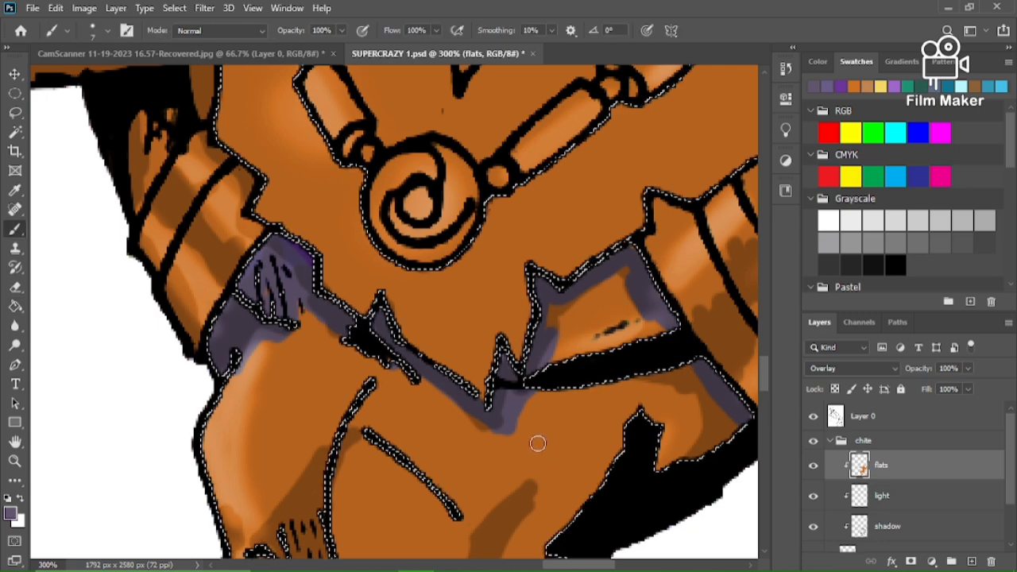
key("bracketright")
key("bracketright")
key("bracketright")
key("bracketright")
key("bracketright")
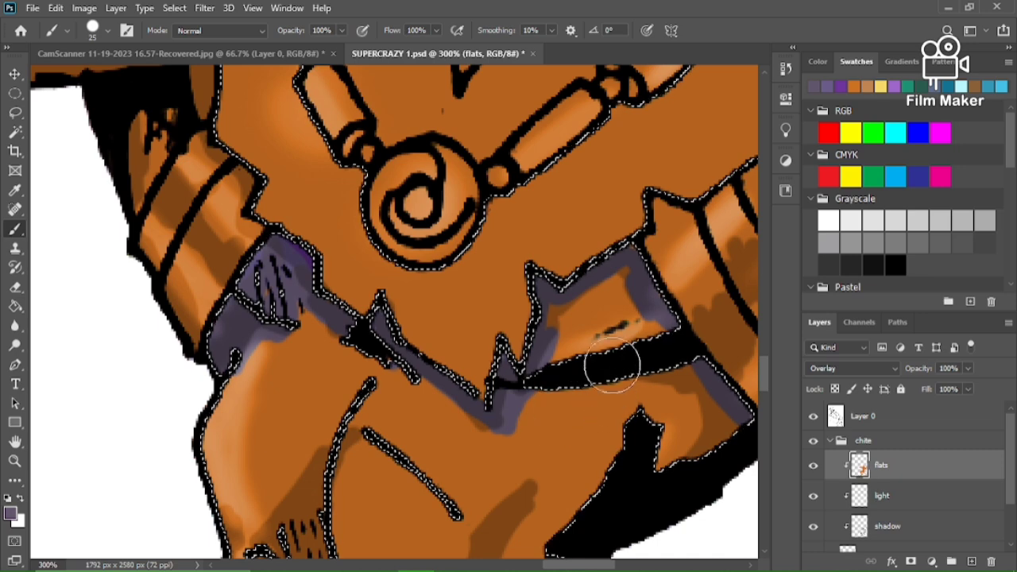
mouse_move(593, 365)
left_mouse_down()
mouse_move(563, 319)
mouse_move(614, 405)
left_mouse_up()
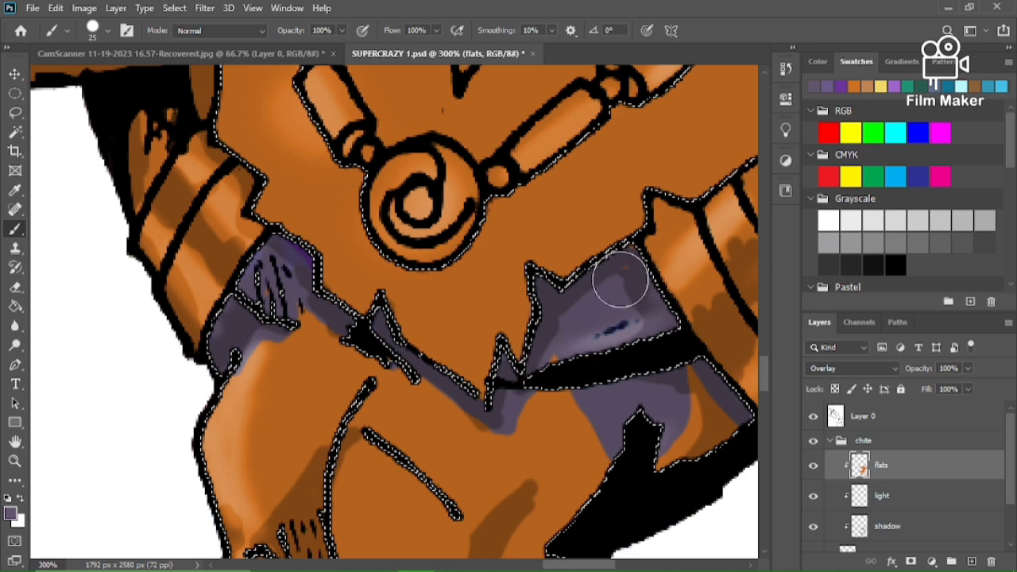
mouse_move(618, 295)
left_mouse_down()
mouse_move(569, 351)
mouse_move(560, 379)
mouse_move(591, 498)
mouse_move(647, 494)
mouse_move(682, 478)
mouse_move(717, 428)
mouse_move(629, 421)
mouse_move(568, 448)
mouse_move(505, 423)
mouse_move(545, 414)
mouse_move(561, 452)
mouse_move(557, 501)
mouse_move(529, 500)
mouse_move(421, 438)
mouse_move(422, 421)
mouse_move(482, 436)
mouse_move(344, 344)
mouse_move(336, 353)
mouse_move(411, 418)
mouse_move(275, 310)
mouse_move(371, 426)
mouse_move(252, 368)
mouse_move(358, 452)
mouse_move(219, 394)
mouse_move(279, 448)
mouse_move(493, 484)
left_mouse_up()
Brush muted purple over the remaining torso, from the ribs and abdomen down to the waist sash
left_click_drag(767, 382, 765, 401)
mouse_move(289, 370)
left_mouse_down()
mouse_move(198, 295)
mouse_move(361, 294)
left_mouse_up()
mouse_move(538, 401)
left_mouse_down()
mouse_move(324, 342)
mouse_move(377, 395)
mouse_move(295, 387)
mouse_move(401, 430)
mouse_move(459, 421)
left_mouse_up()
mouse_move(487, 465)
left_mouse_down()
mouse_move(278, 437)
mouse_move(231, 477)
mouse_move(182, 477)
mouse_move(347, 504)
left_mouse_up()
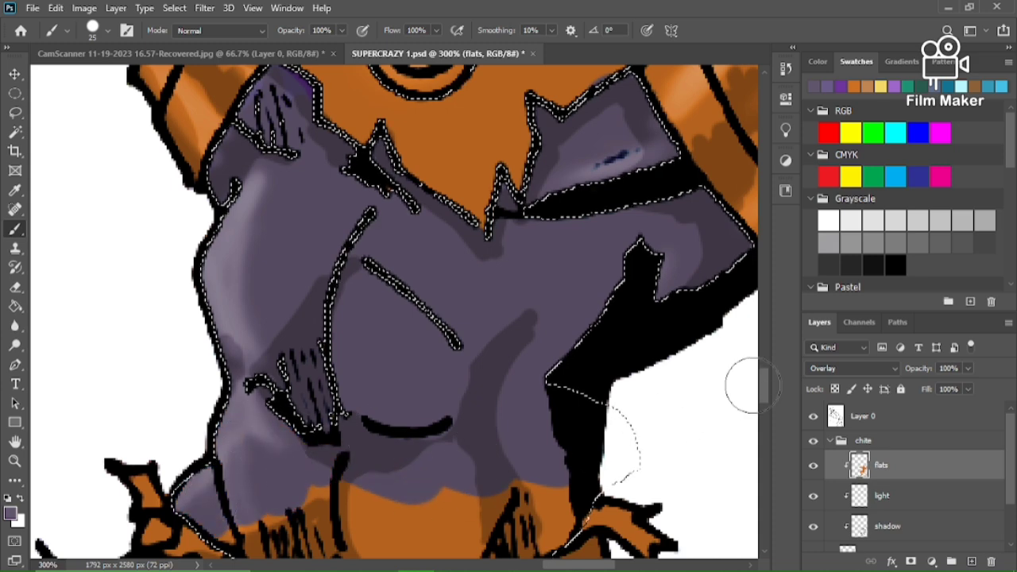
left_click_drag(766, 383, 767, 402)
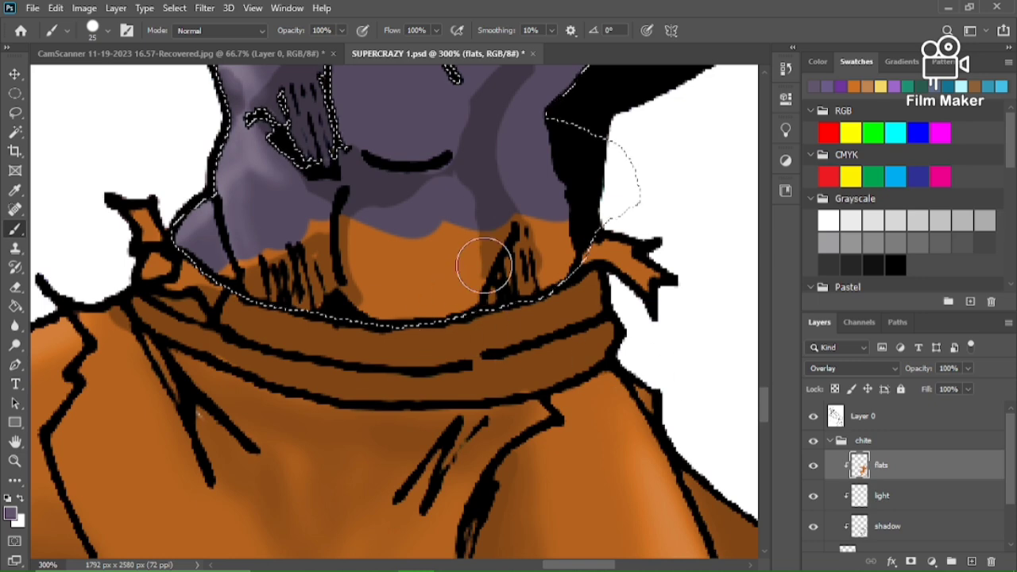
mouse_move(585, 243)
left_mouse_down()
mouse_move(367, 267)
mouse_move(235, 227)
mouse_move(401, 263)
mouse_move(582, 261)
mouse_move(367, 237)
mouse_move(607, 230)
mouse_move(382, 267)
mouse_move(168, 220)
mouse_move(406, 293)
mouse_move(477, 291)
mouse_move(201, 225)
mouse_move(342, 300)
mouse_move(200, 260)
mouse_move(236, 271)
mouse_move(509, 327)
left_mouse_up()
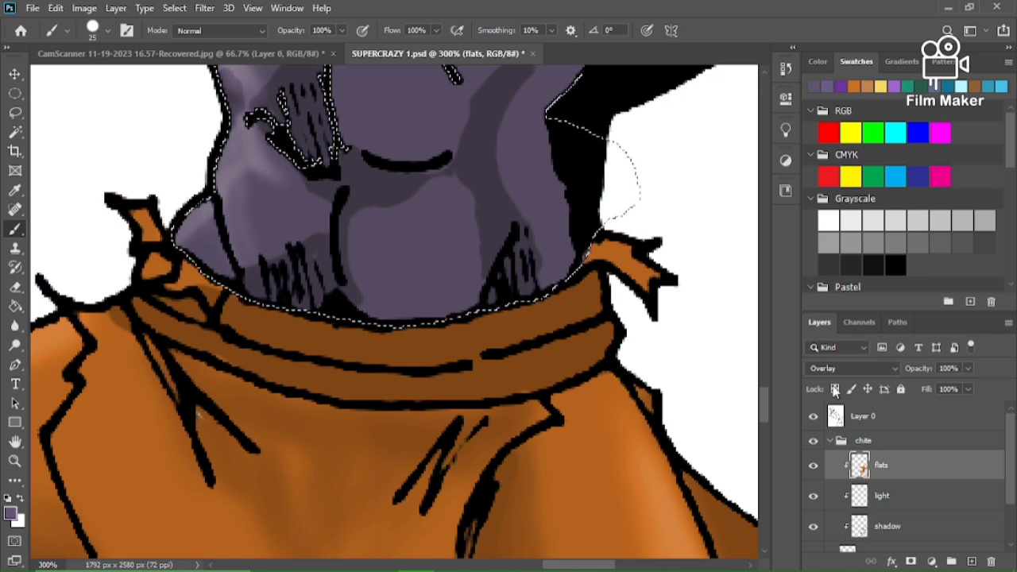
Repaint the base of the sash's loose end beside the dark side shadow with the orange swatch, and clear the selection
scroll(766, 417, "up", 3)
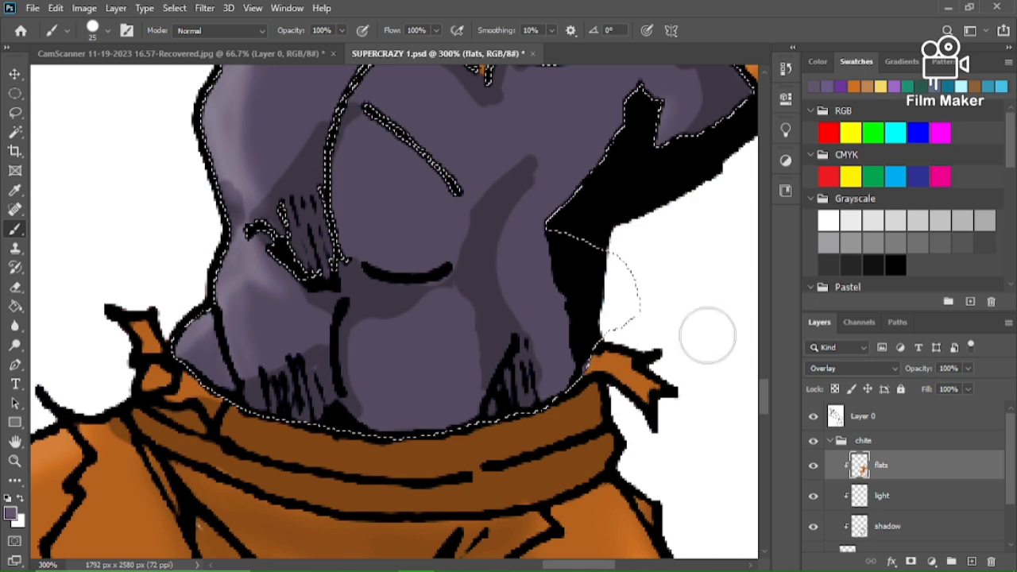
left_click(857, 89)
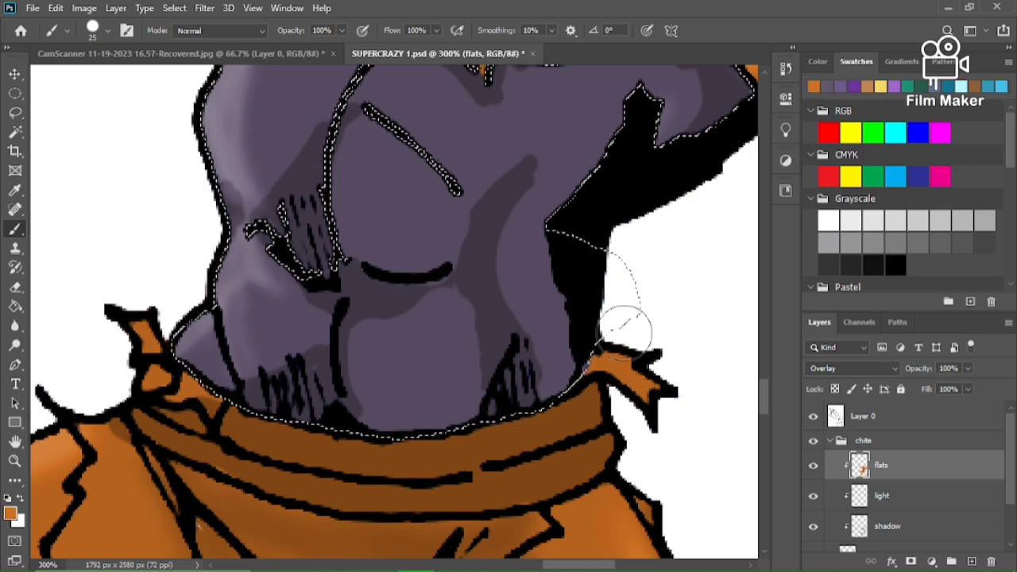
left_click_drag(609, 380, 602, 375)
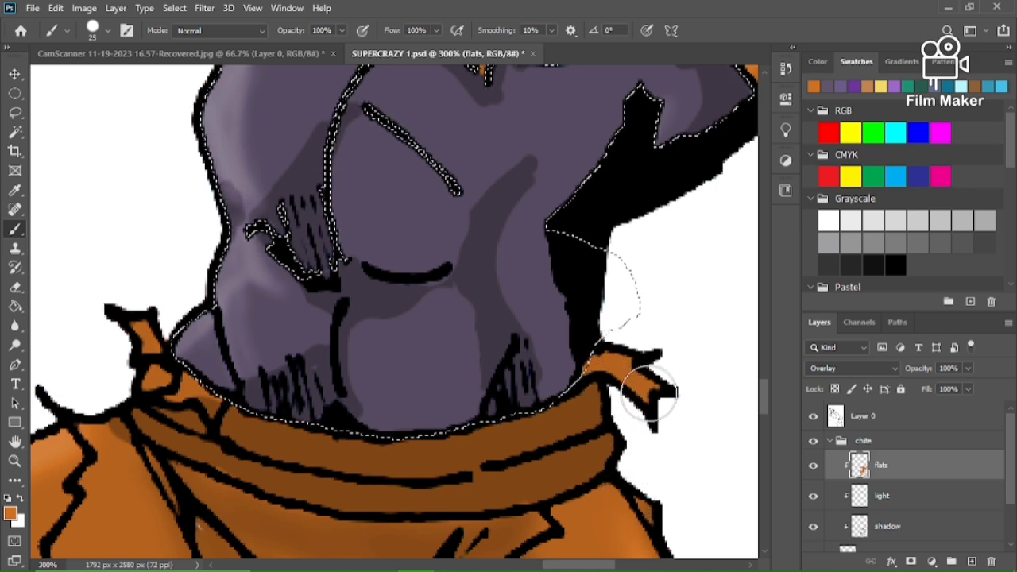
scroll(647, 391, "down", 1)
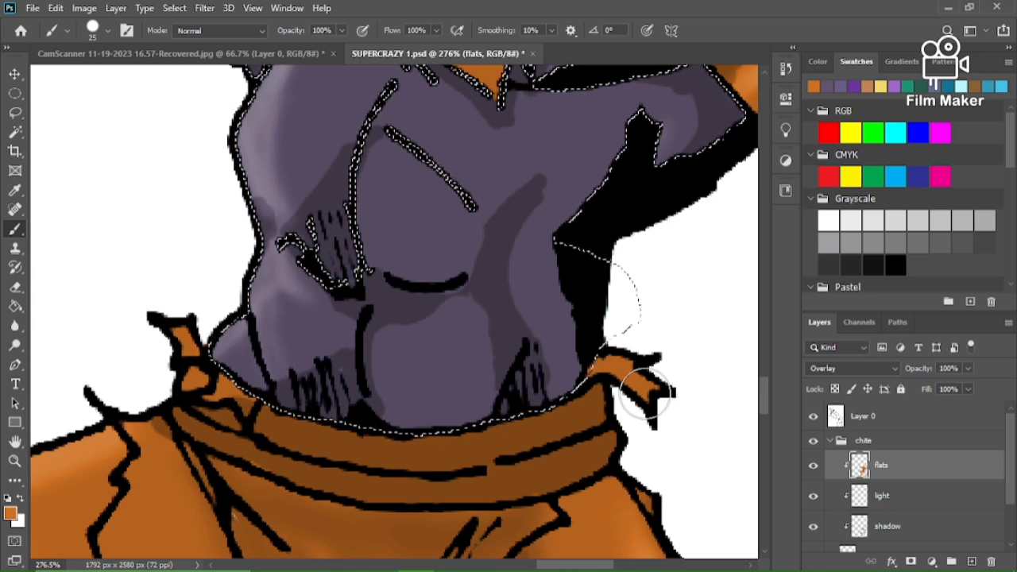
key("ctrl+d")
key("ctrl+minus")
key("ctrl+minus")
key("ctrl+minus")
key("ctrl+minus")
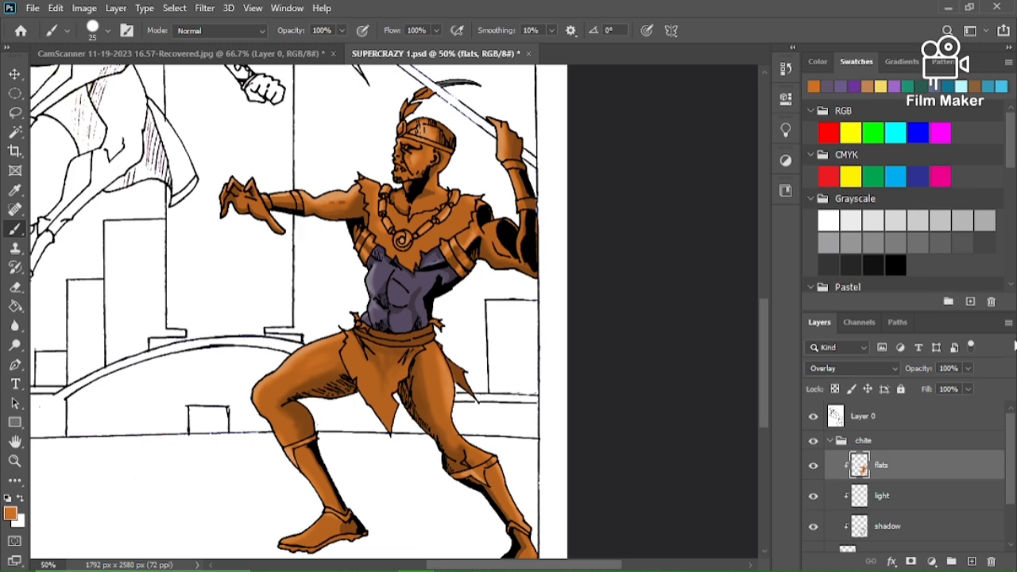
On Layer 0, select the shin and foot areas of both boots with the Magic Wand
left_click(835, 423)
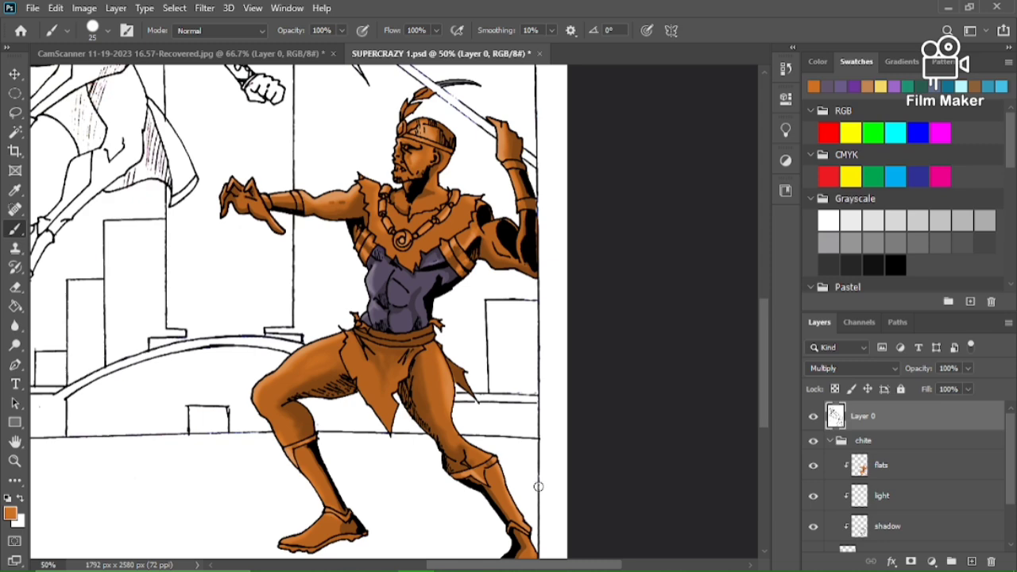
key("w")
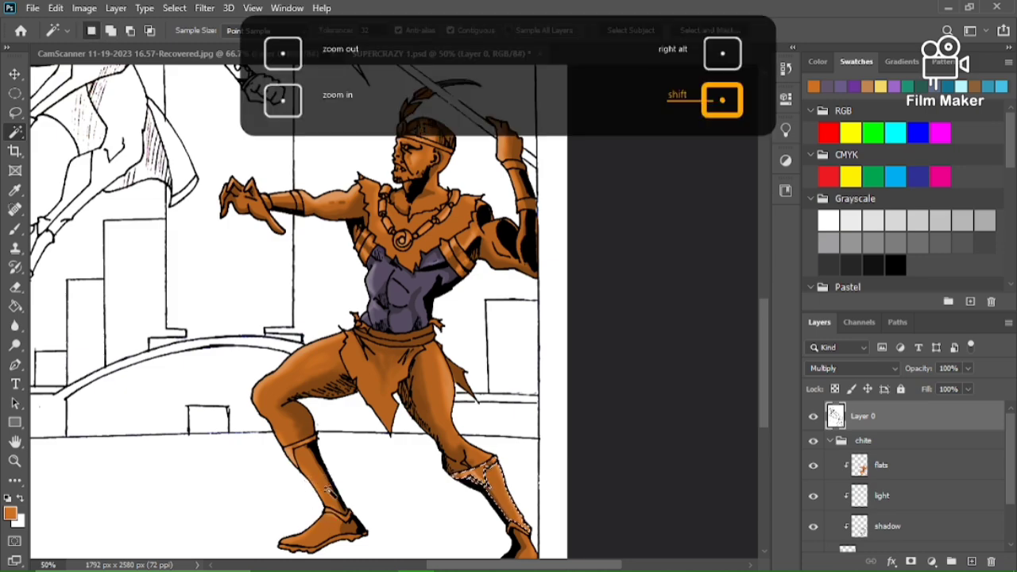
left_click(263, 486, "shift")
left_click(274, 493, "alt")
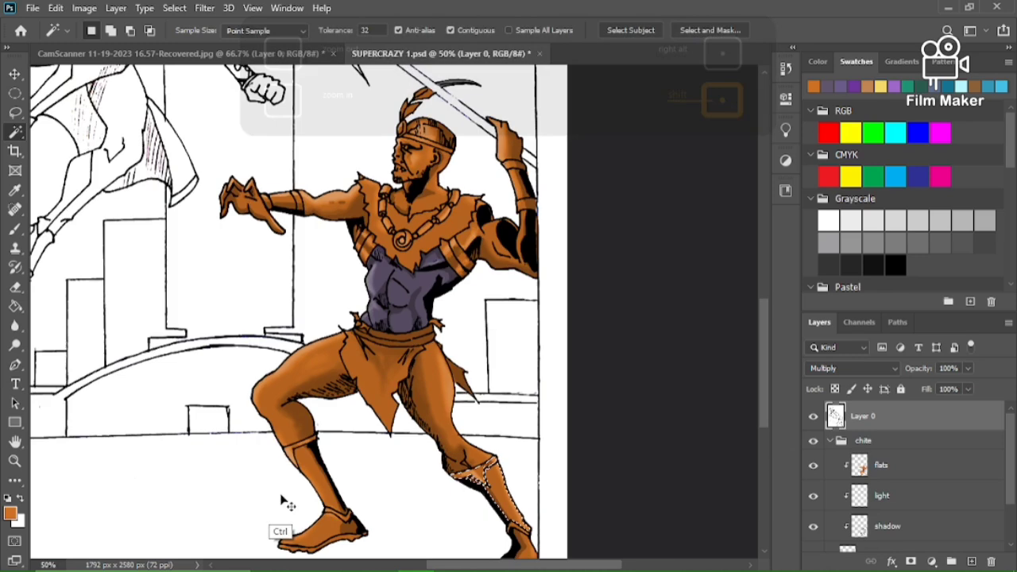
left_click(318, 511, "shift")
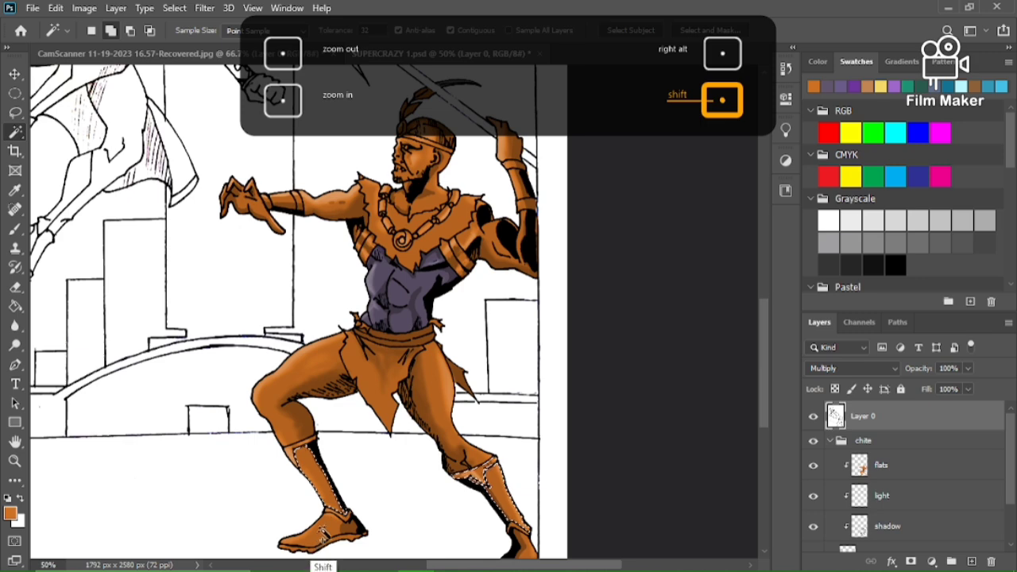
left_click_drag(763, 387, 763, 413)
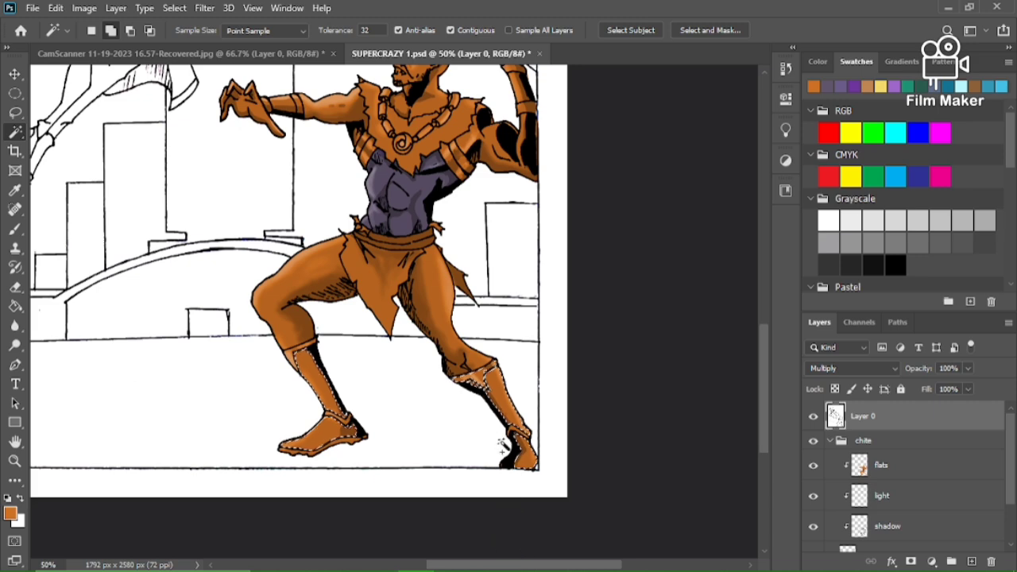
Undo the stray addition to the boot selection and add the waist sash's bands to it
left_click(389, 252, "shift")
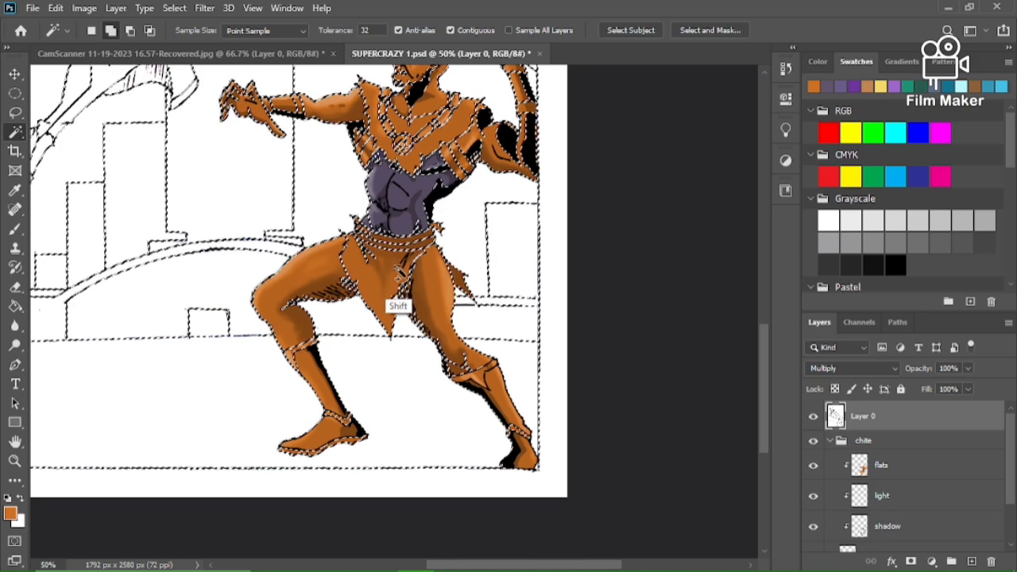
key("ctrl+z")
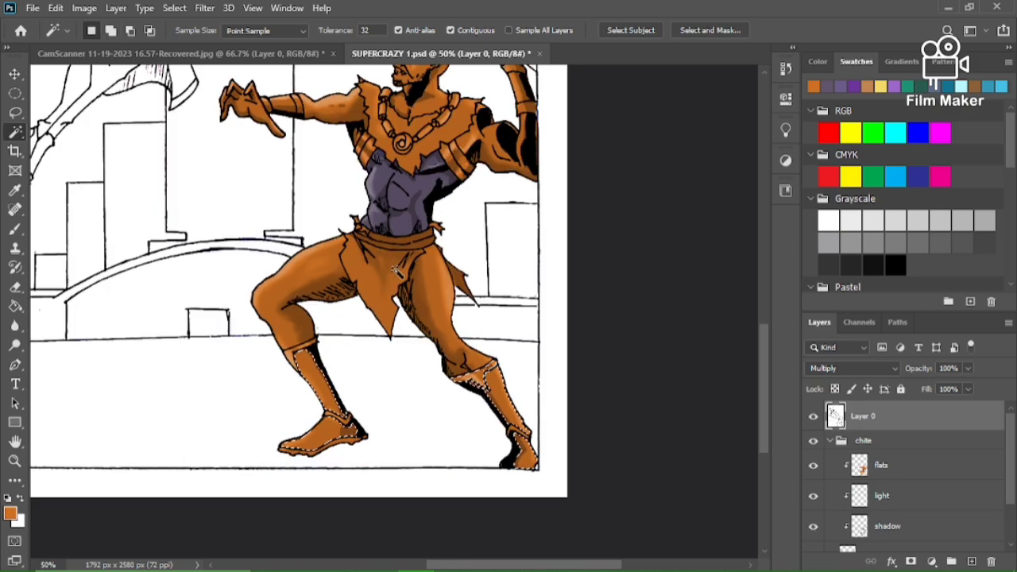
key("ctrl+plus")
scroll(397, 294, "up", 2)
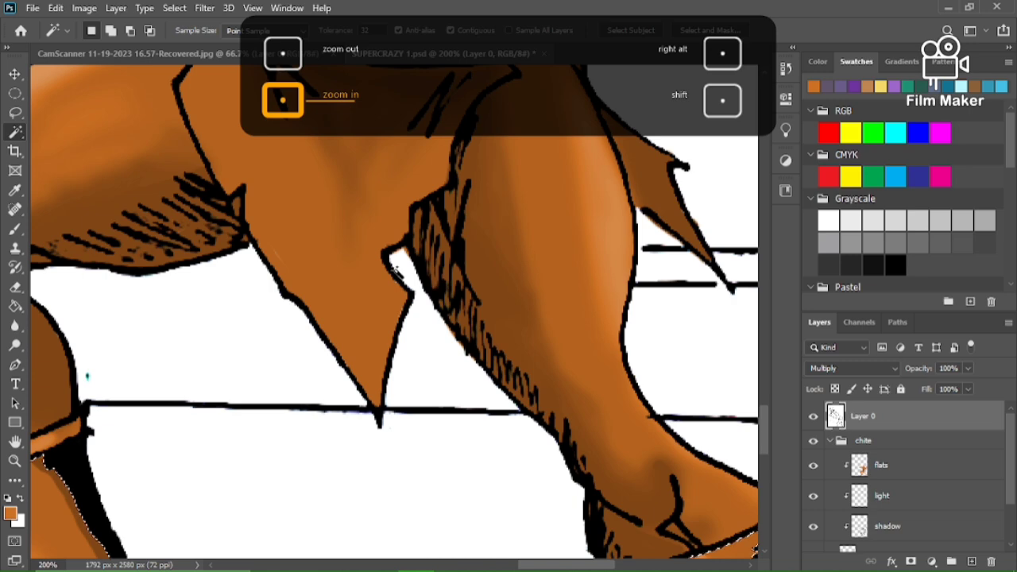
left_click_drag(760, 433, 767, 412)
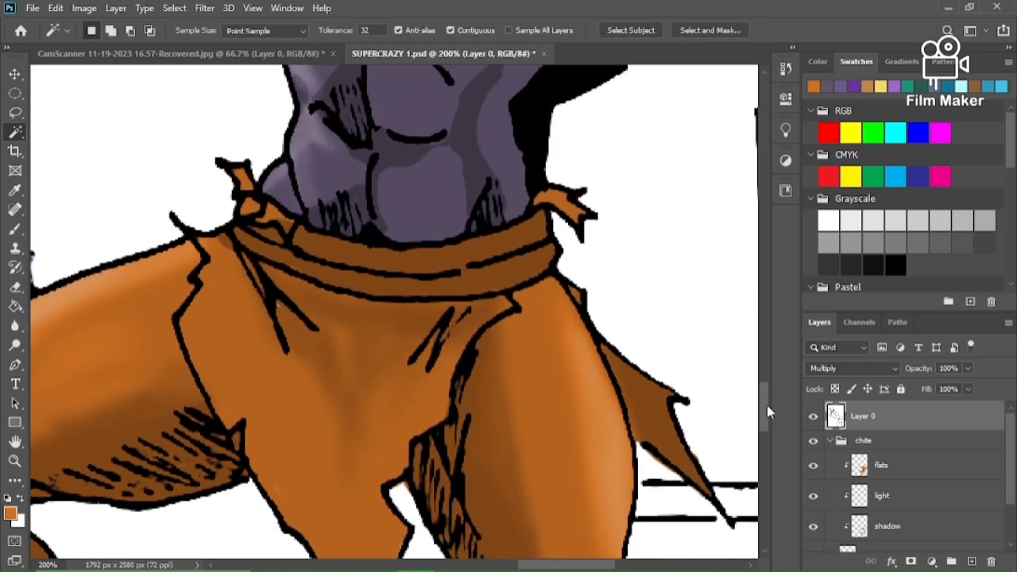
left_click(347, 262, "shift")
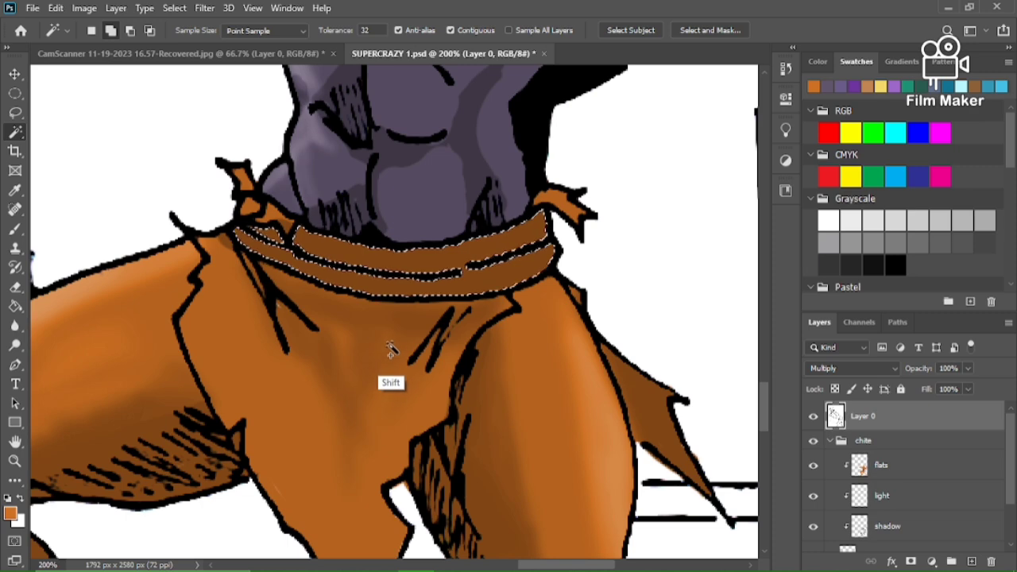
Subtract the cuff below the rear leg's knee from the selection with the Lasso
scroll(762, 433, "down", 8)
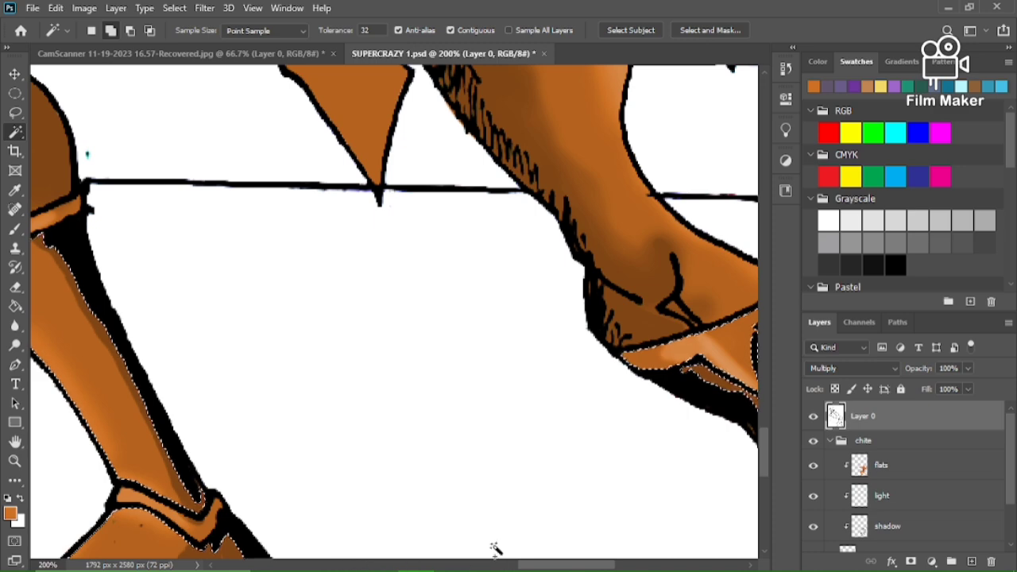
left_click_drag(532, 568, 551, 567)
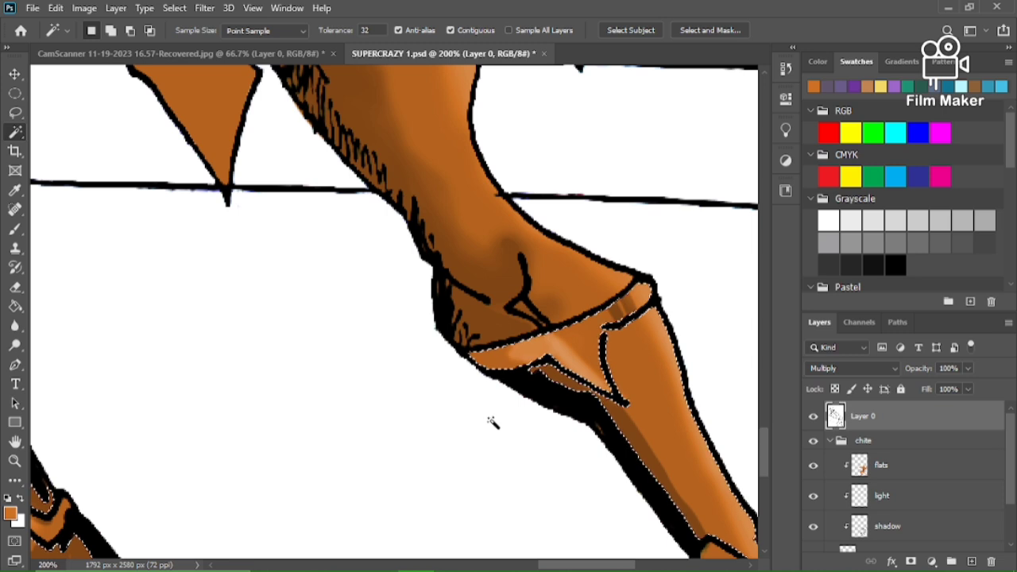
key("l")
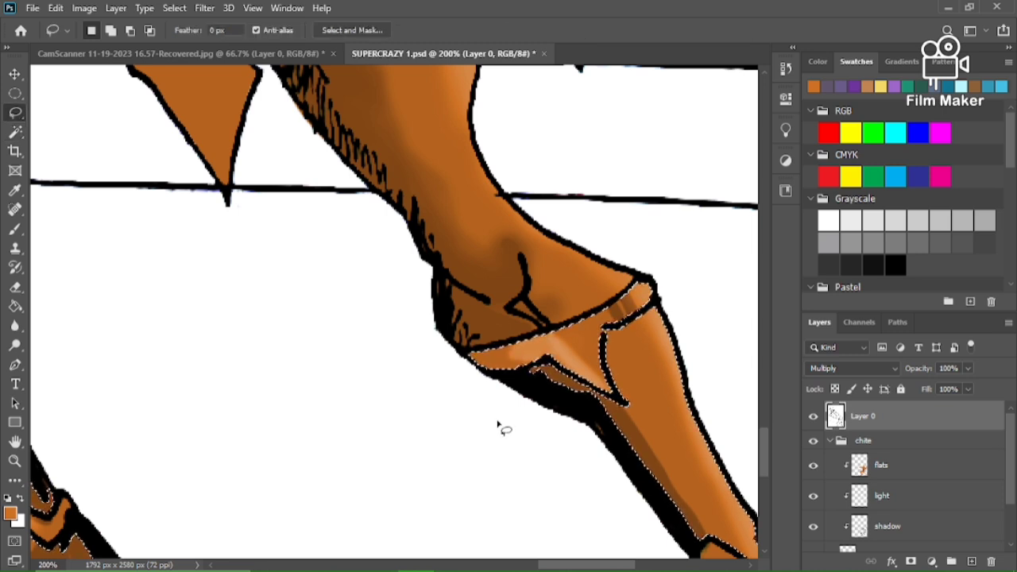
key("Alt_R")
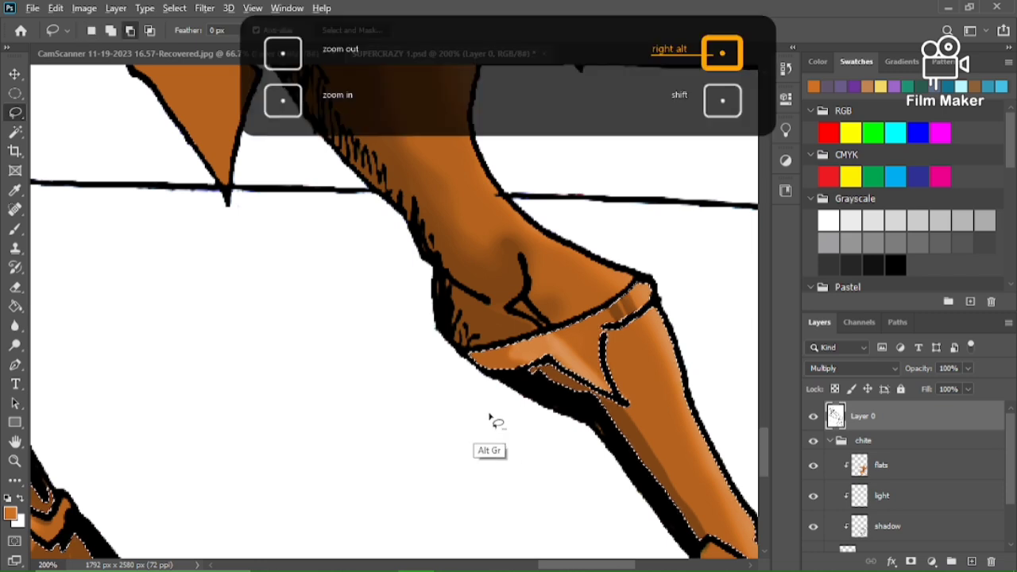
left_click_drag(473, 370, 545, 370)
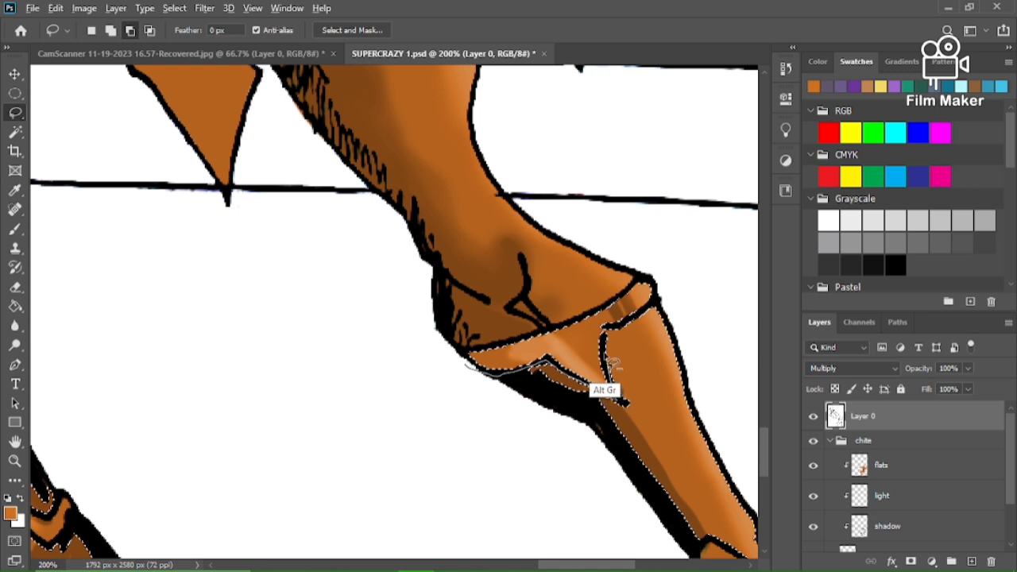
mouse_move(610, 334)
left_mouse_down()
mouse_move(652, 309)
mouse_move(656, 255)
mouse_move(575, 243)
mouse_move(382, 334)
mouse_move(464, 408)
mouse_move(458, 391)
mouse_move(475, 373)
left_mouse_up()
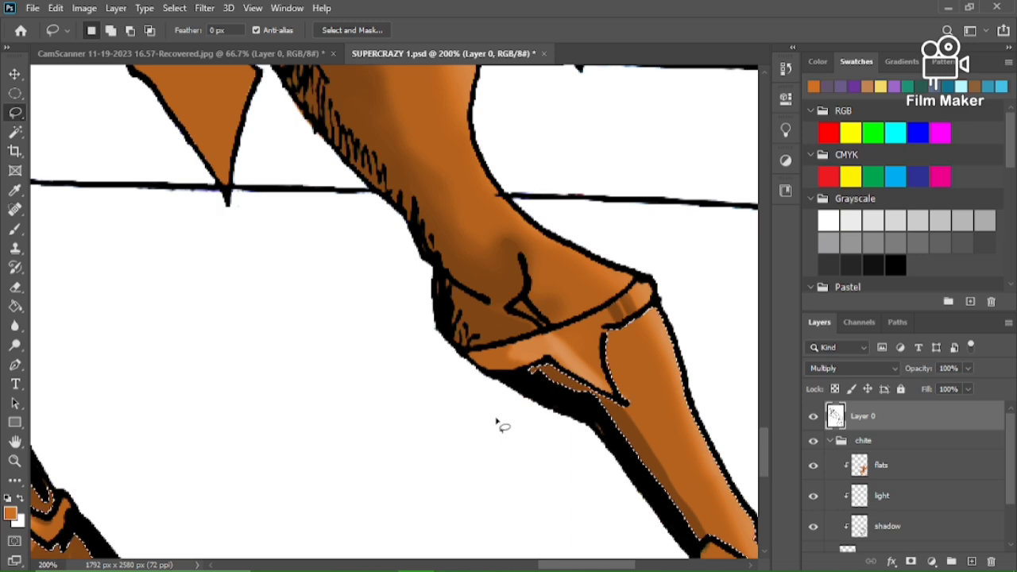
On the flats layer, fill the selected boots and waist sash with the muted purple swatch
key("ctrl+equal")
key("ctrl+minus")
key("ctrl+minus")
key("ctrl+minus")
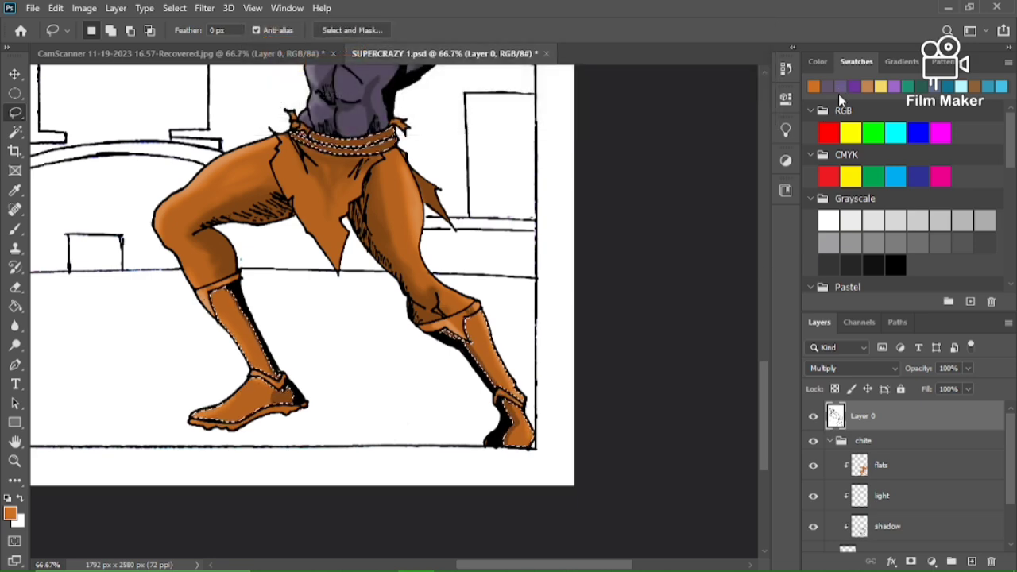
left_click(830, 87)
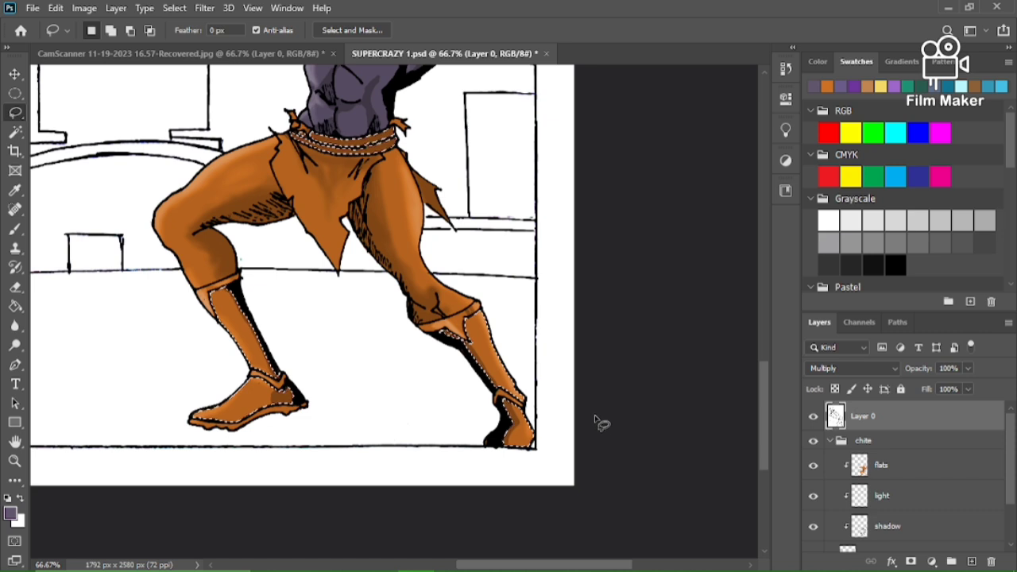
key("g")
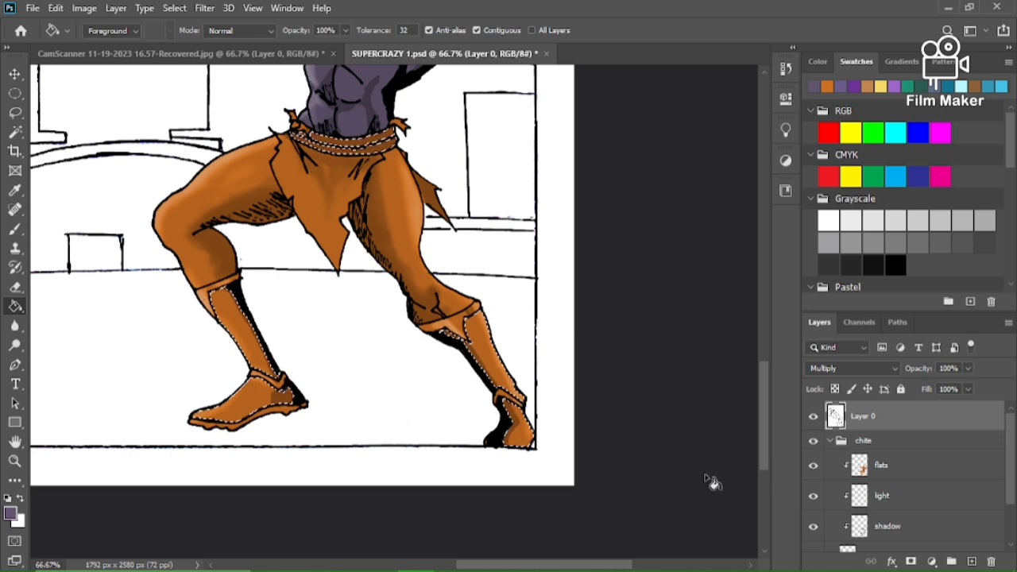
left_click(861, 469)
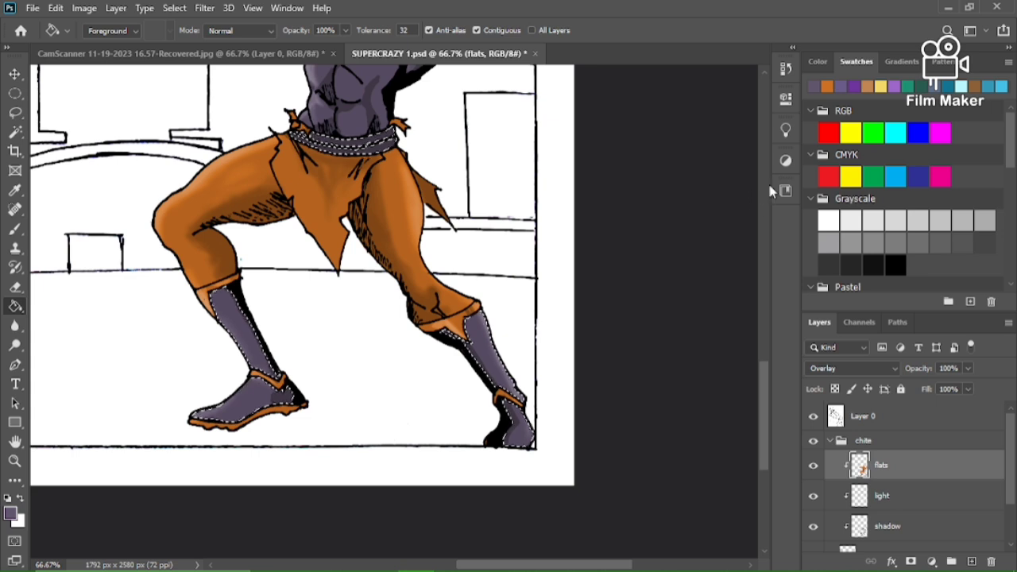
Fill the shins and feet of both boots with the light purple swatch using the Paint Bucket
left_click(901, 85)
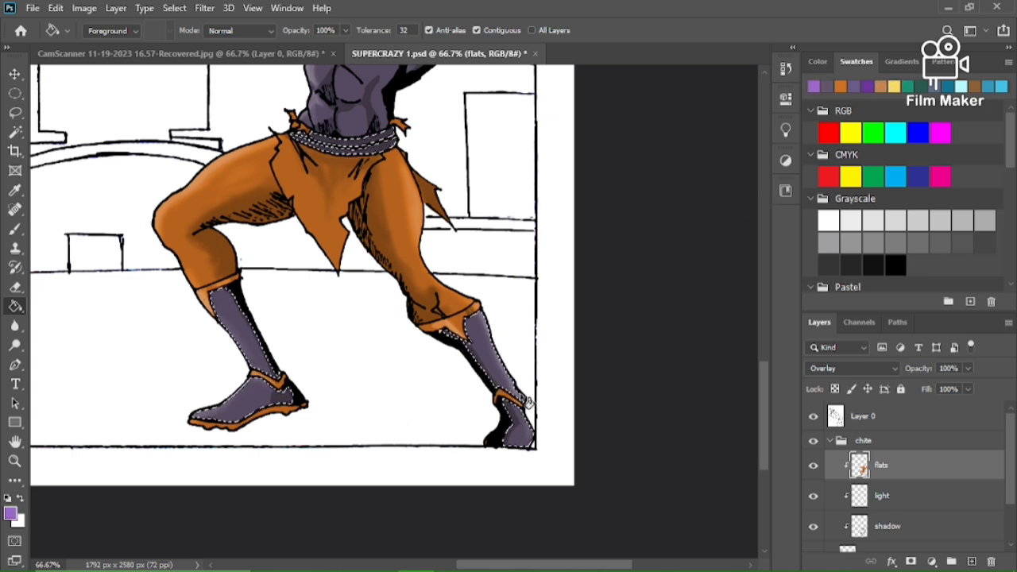
left_click(491, 377)
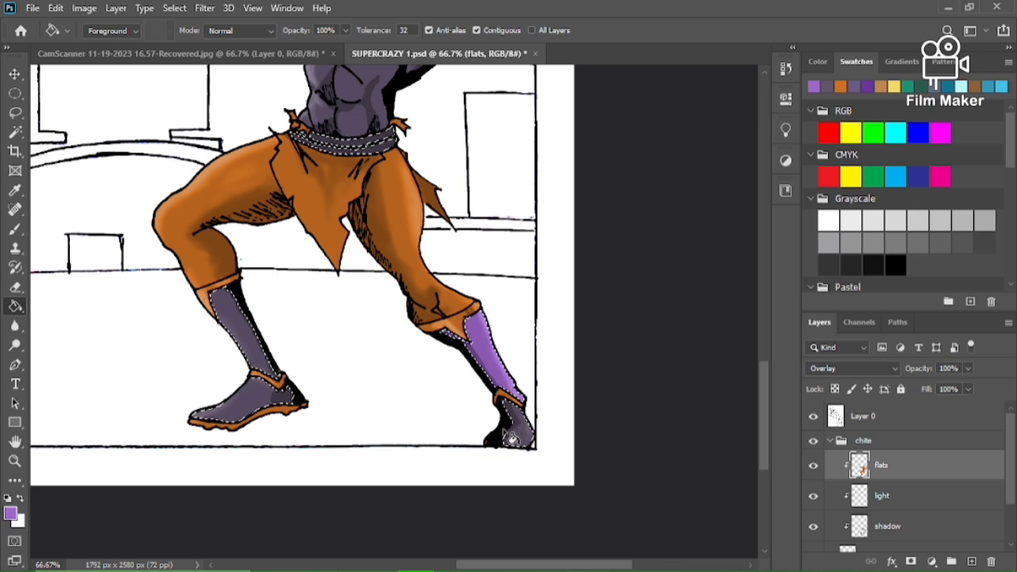
left_click(520, 433)
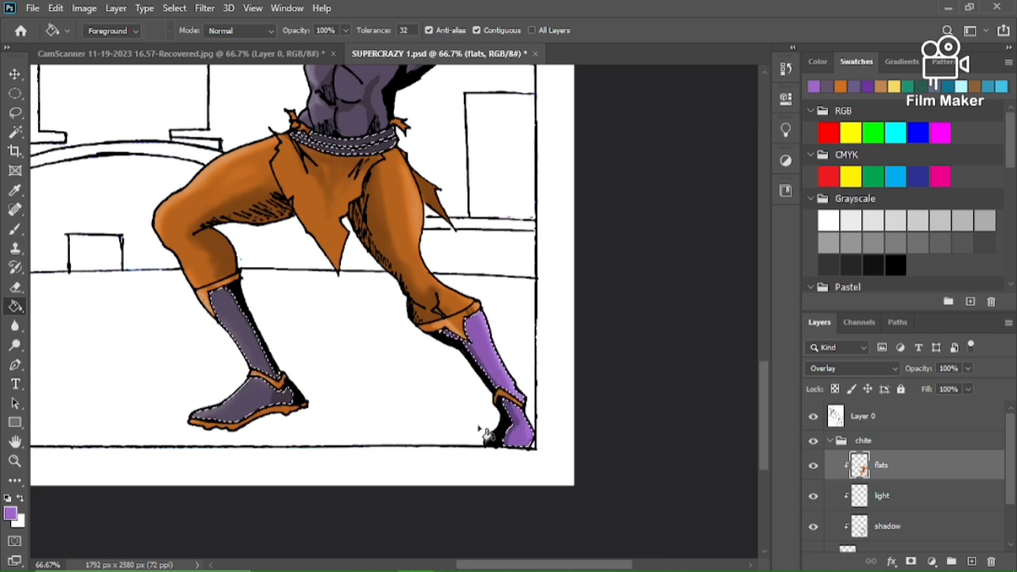
left_click(255, 356)
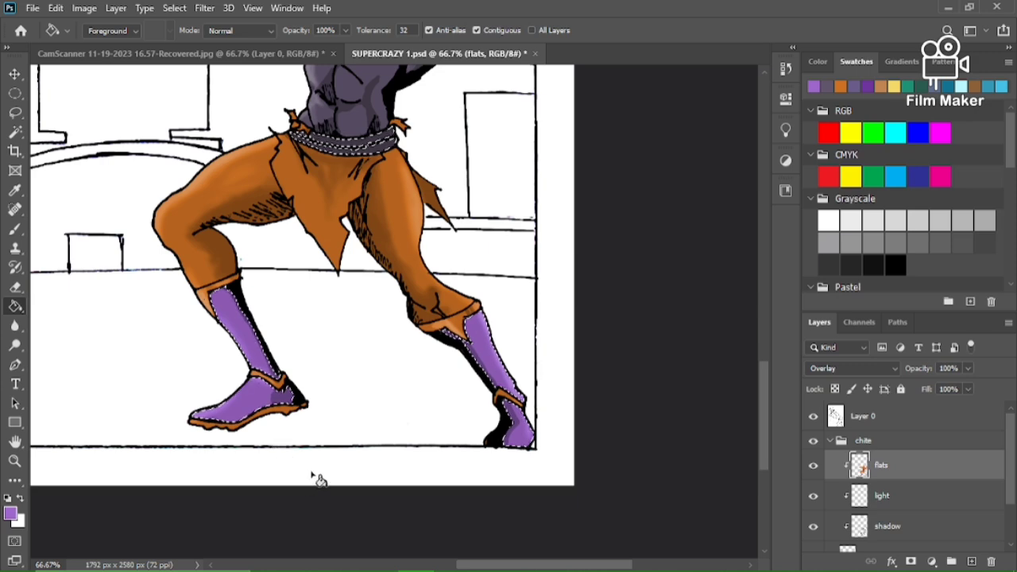
Try the muted violet swatch on the waist sash, fill it with deep purple instead, and clear the selection
left_click(865, 85)
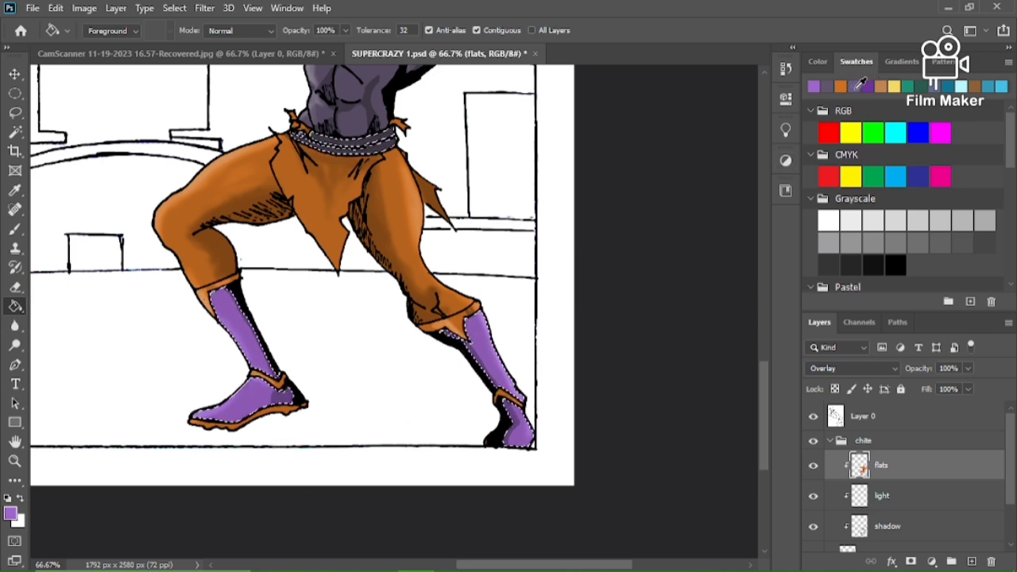
left_click(337, 159)
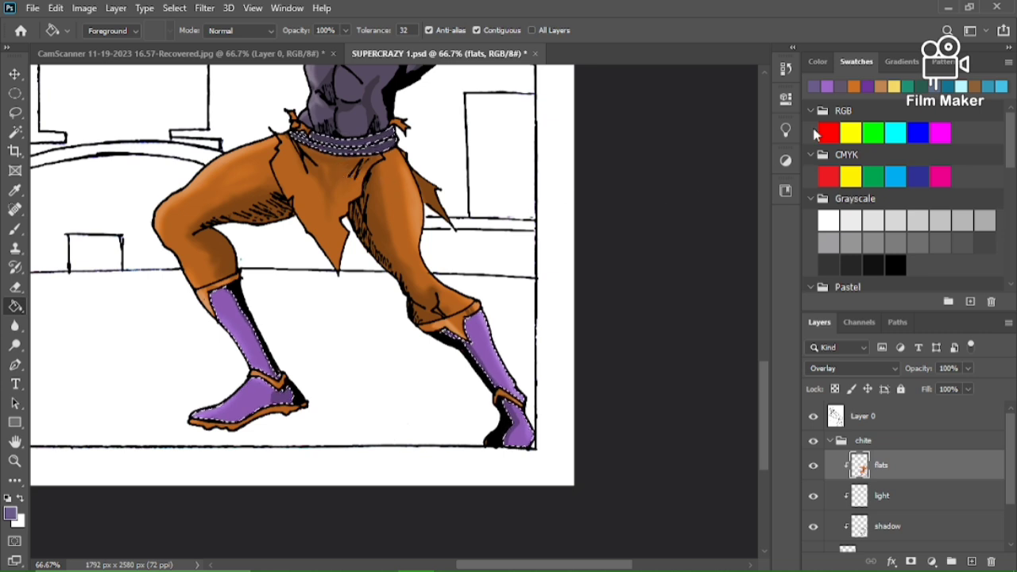
left_click(874, 84)
left_click(329, 159)
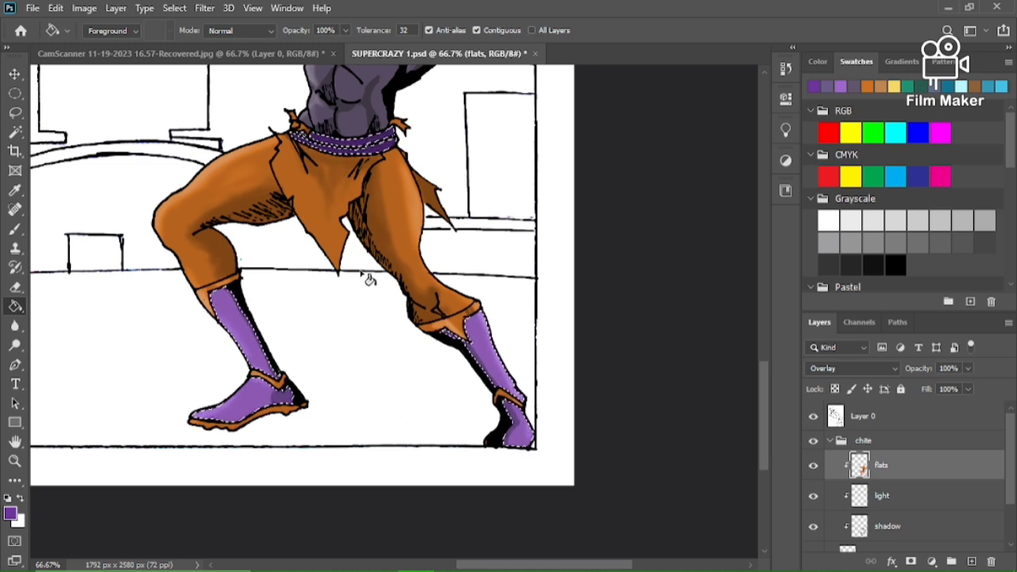
key("ctrl+d")
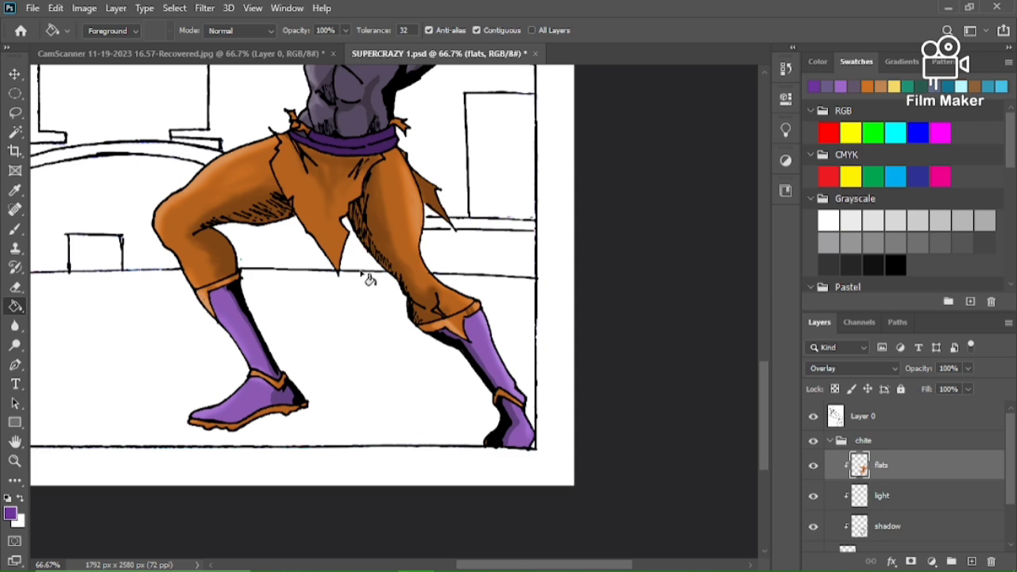
Check the scanned colour reference, then select the purple-vest warrior's upper-arm bands on both arms on Layer 0 with the Magic Wand
left_click_drag(766, 402, 770, 353)
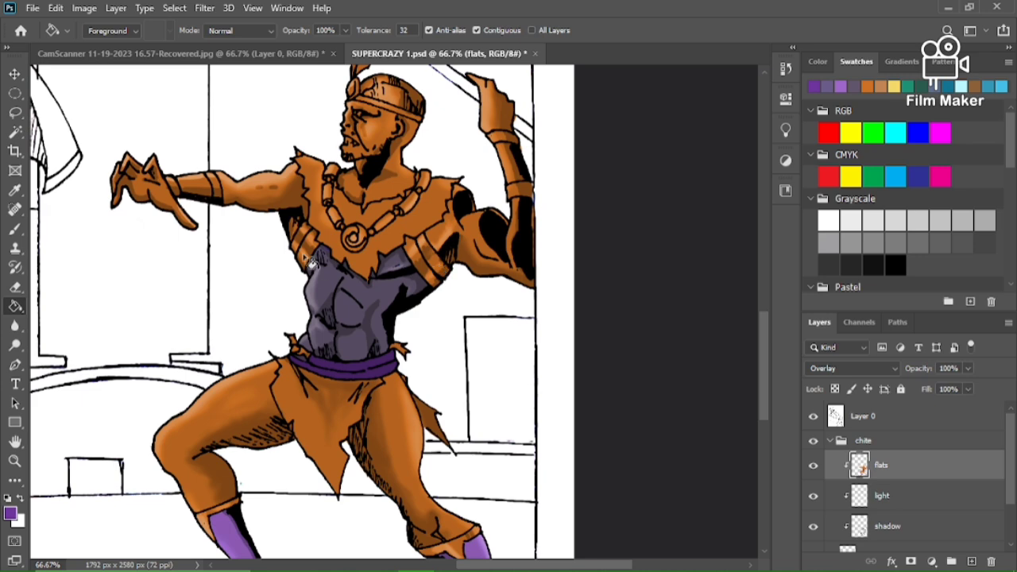
left_click(176, 54)
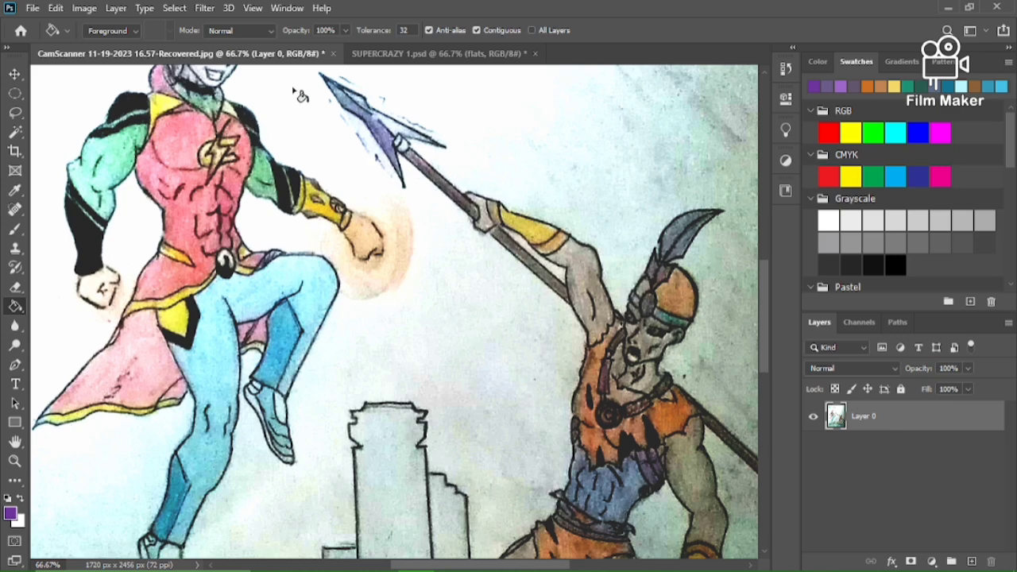
left_click(397, 54)
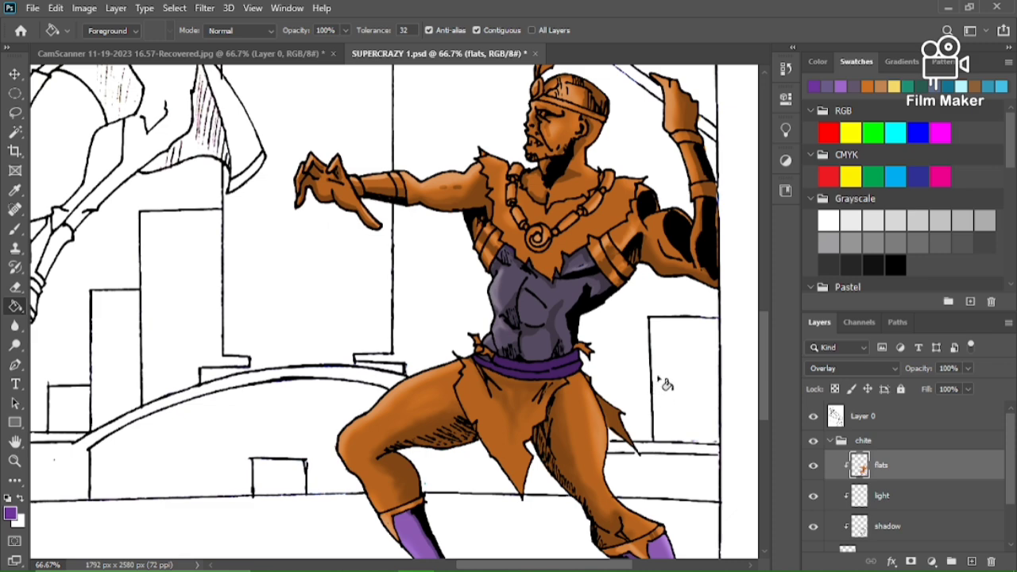
scroll(666, 385, "up", 2)
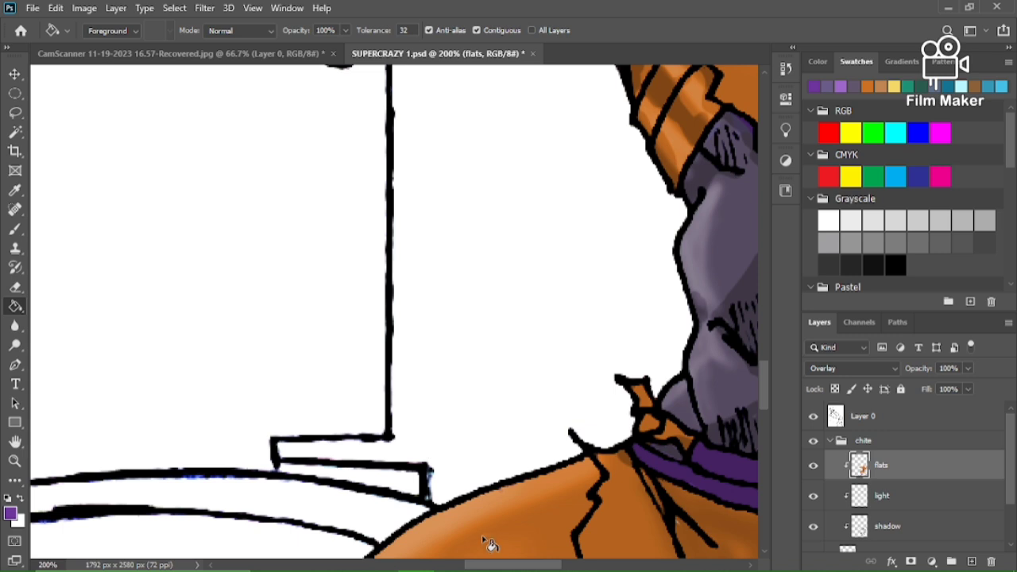
left_click_drag(483, 566, 571, 565)
scroll(768, 386, "up", 4)
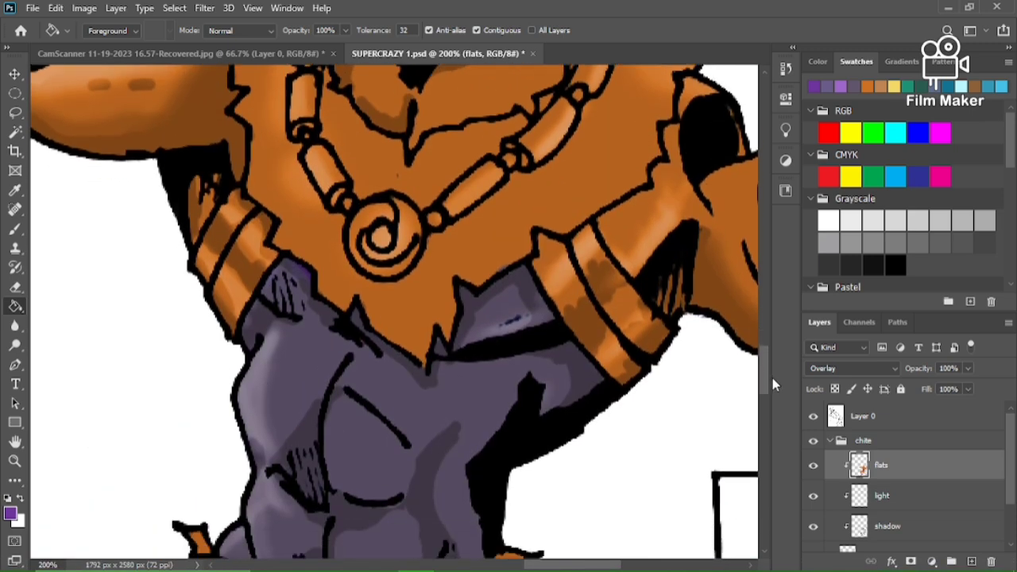
left_click(846, 427)
key("w")
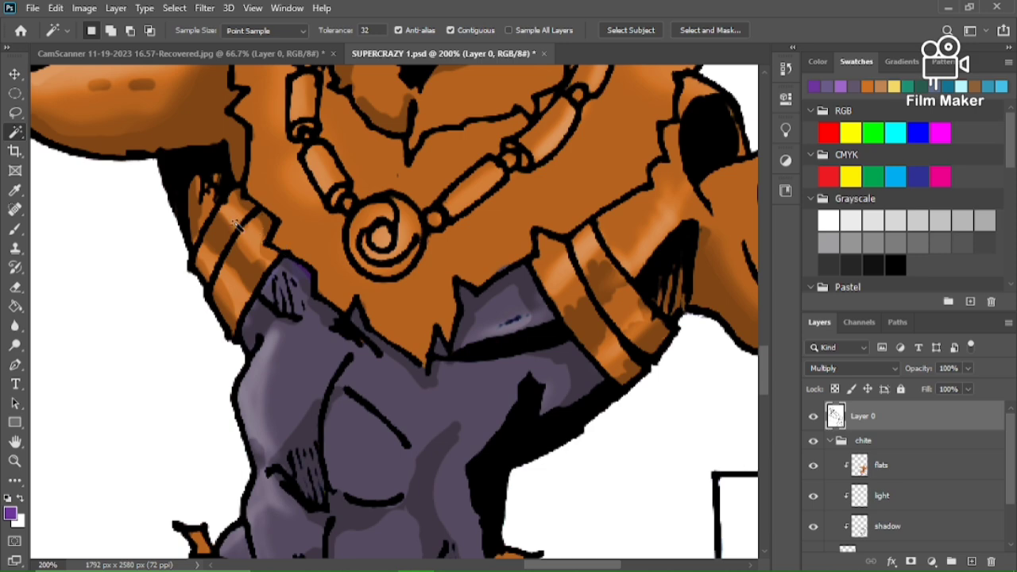
left_click(243, 253)
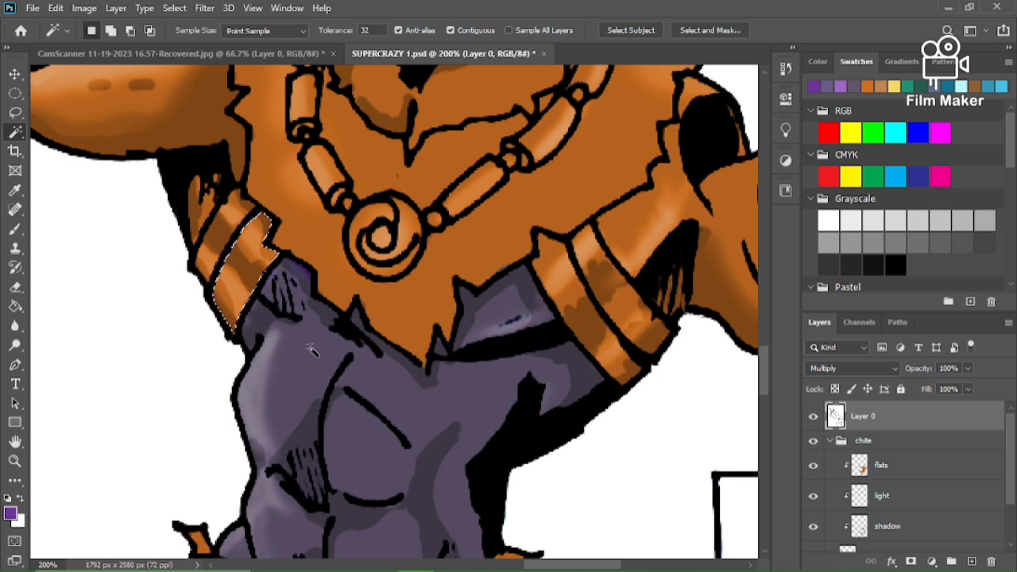
key("shift")
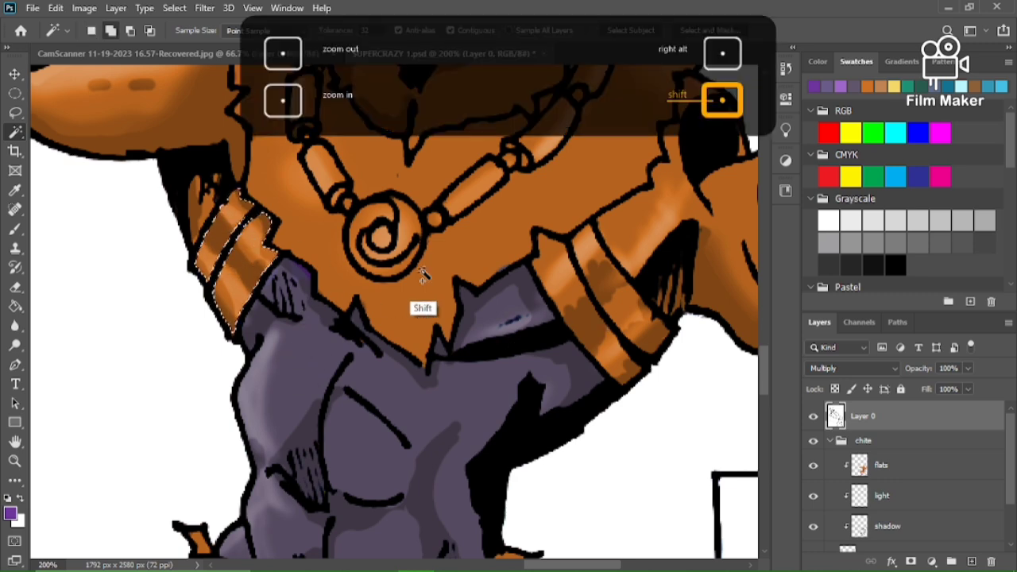
left_click(618, 297, "shift")
left_click(640, 344, "shift")
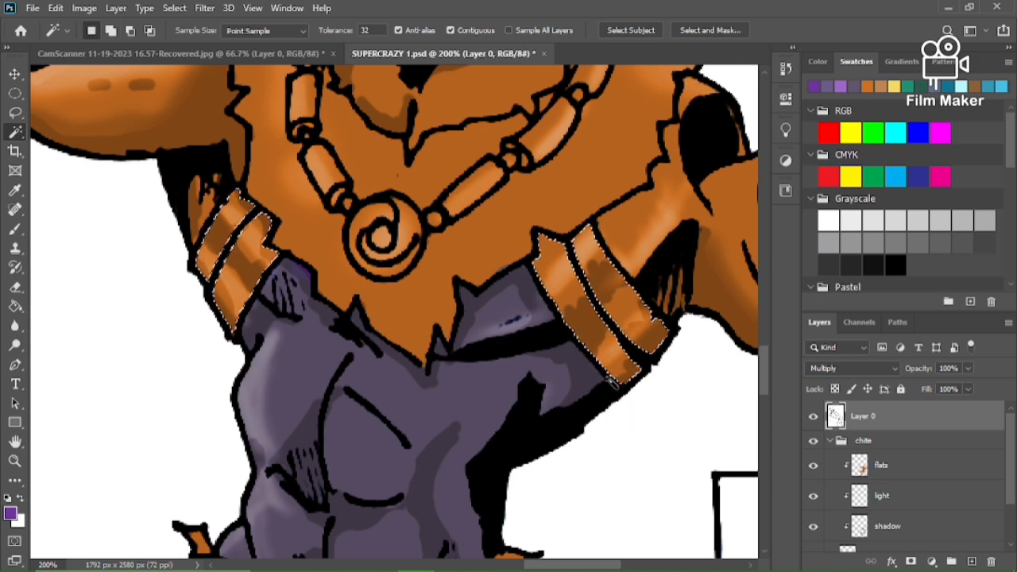
Expand the selection of the upper-arm bands slightly outward into the line art
left_click(172, 8)
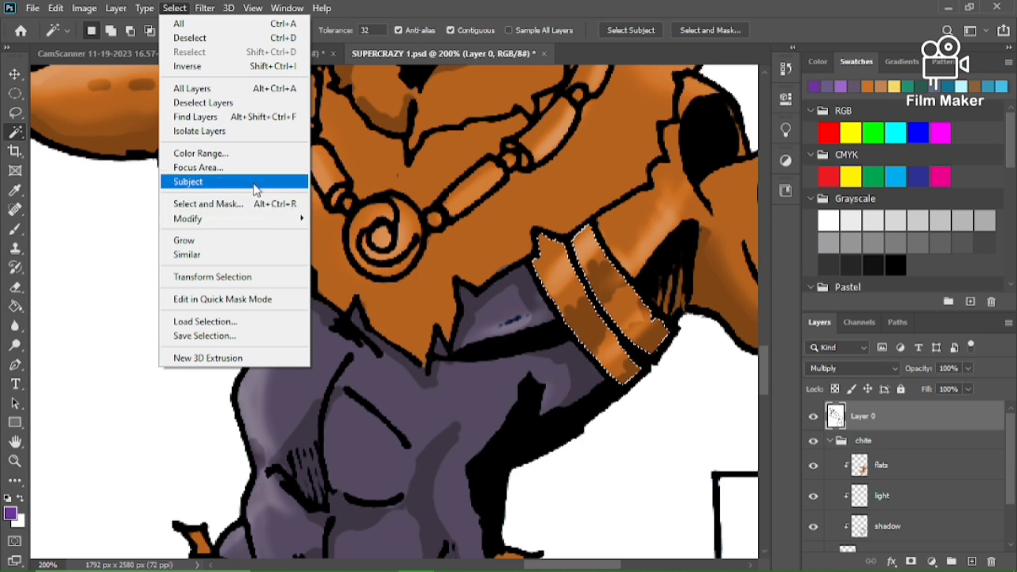
mouse_move(266, 221)
left_click(338, 246)
left_click(577, 180)
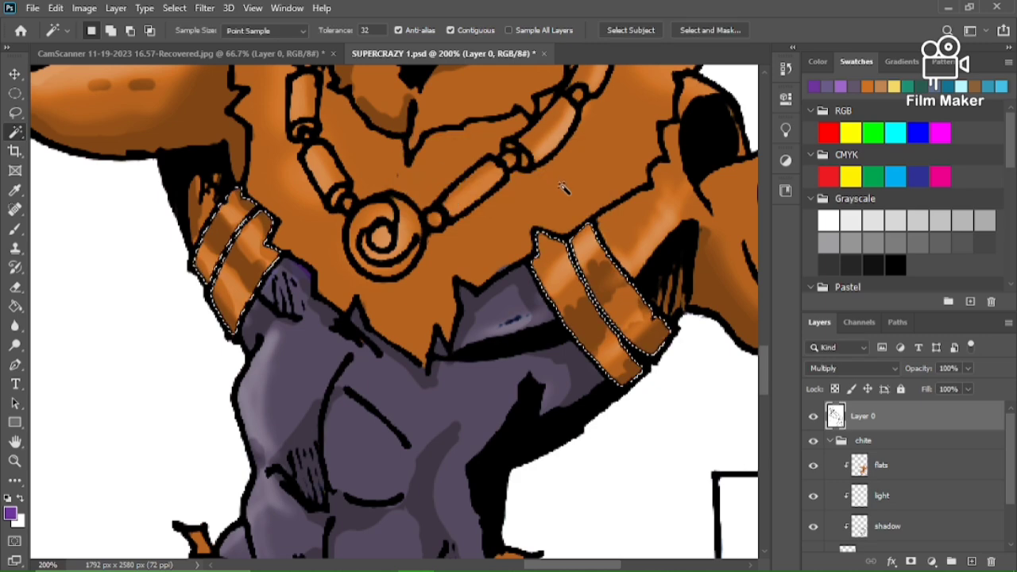
On the flats layer, fill the selected upper-arm bands with the current purple using the Paint Bucket and clear the selection
left_click(874, 466)
key("g")
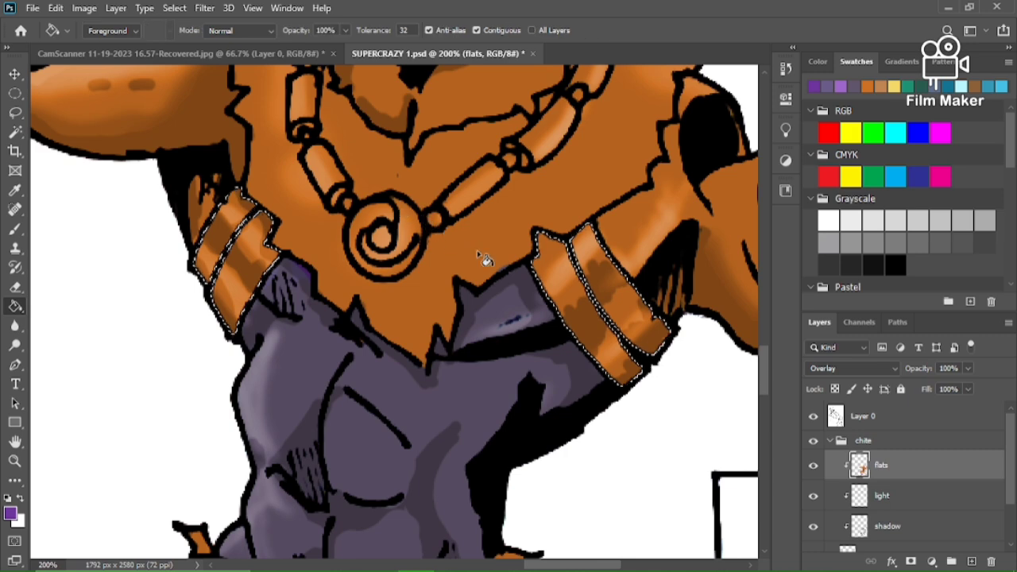
left_click(547, 289)
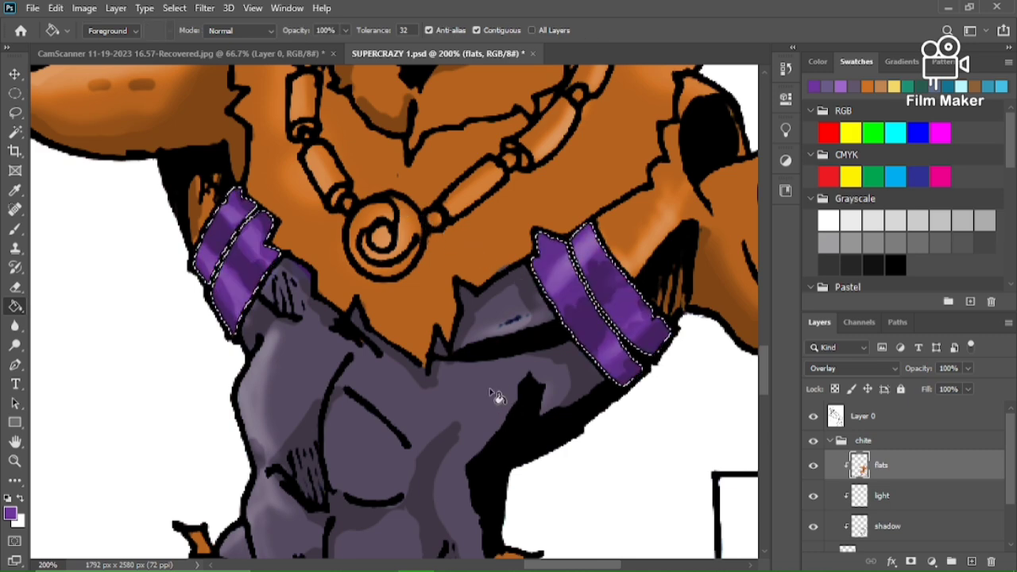
key("ctrl+d")
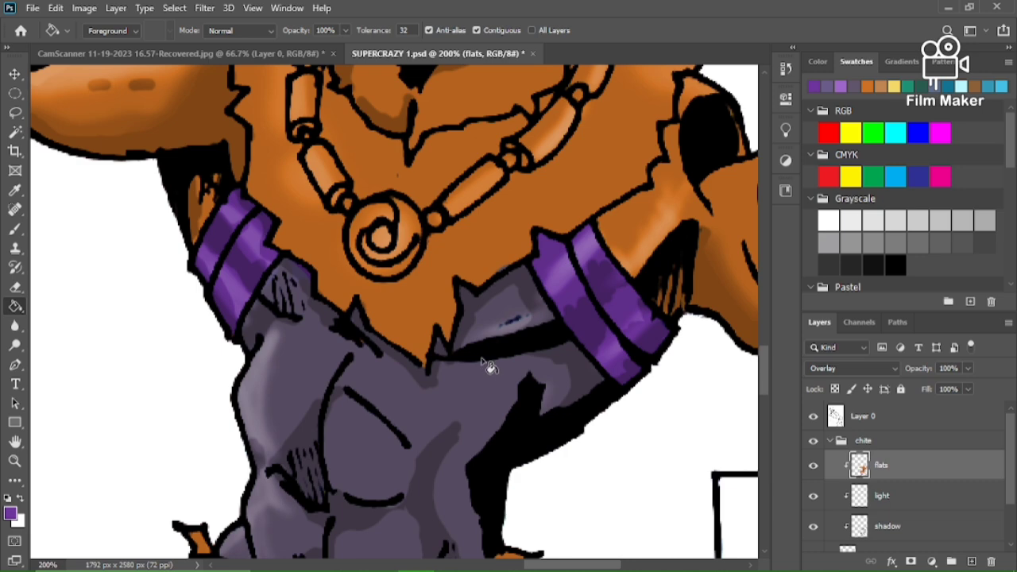
Choose the tan swatch as the foreground colour and activate the line art on Layer 0
left_click_drag(763, 383, 766, 369)
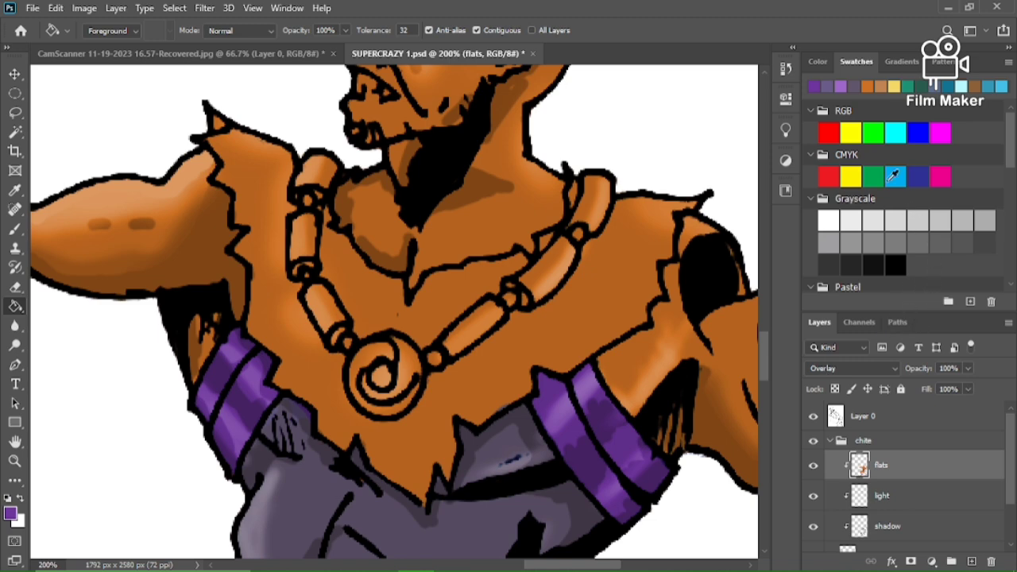
left_click(883, 84)
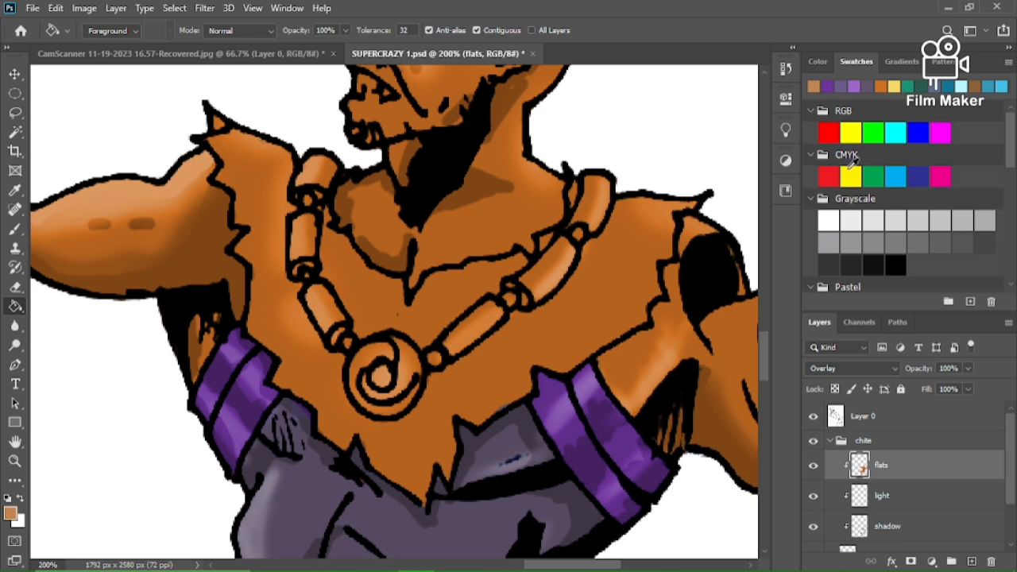
left_click(836, 419)
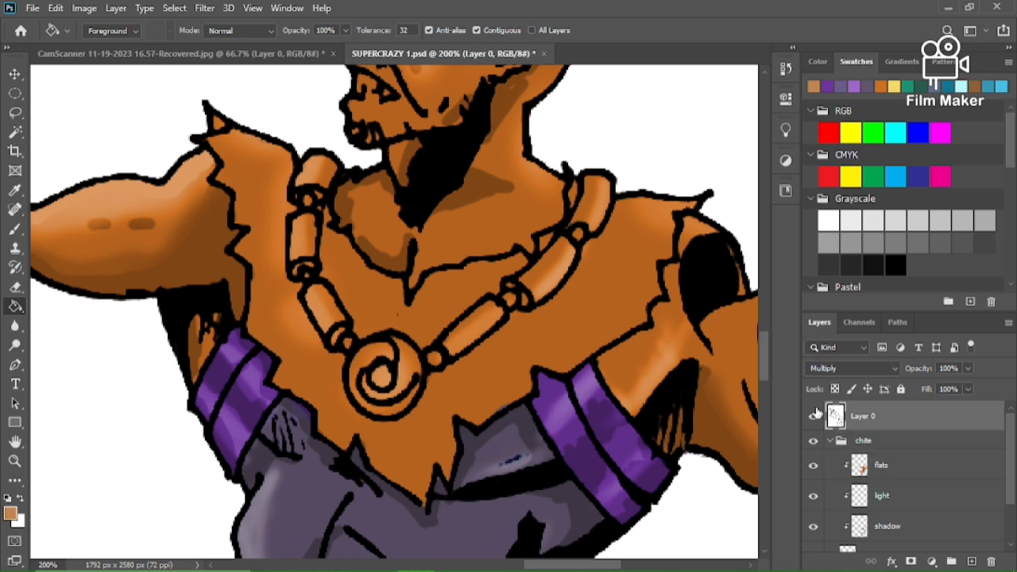
left_click(174, 9)
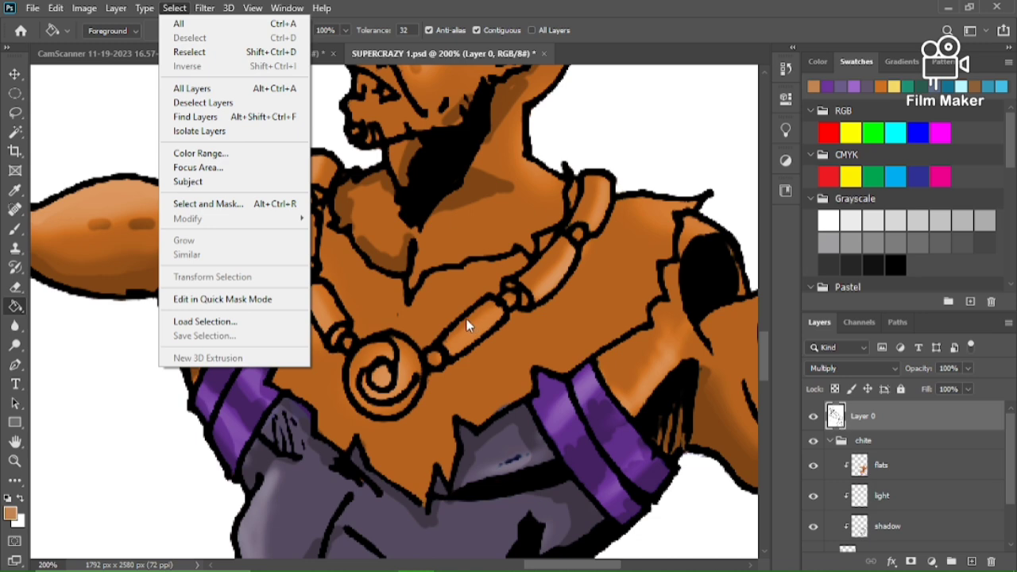
left_click(131, 208)
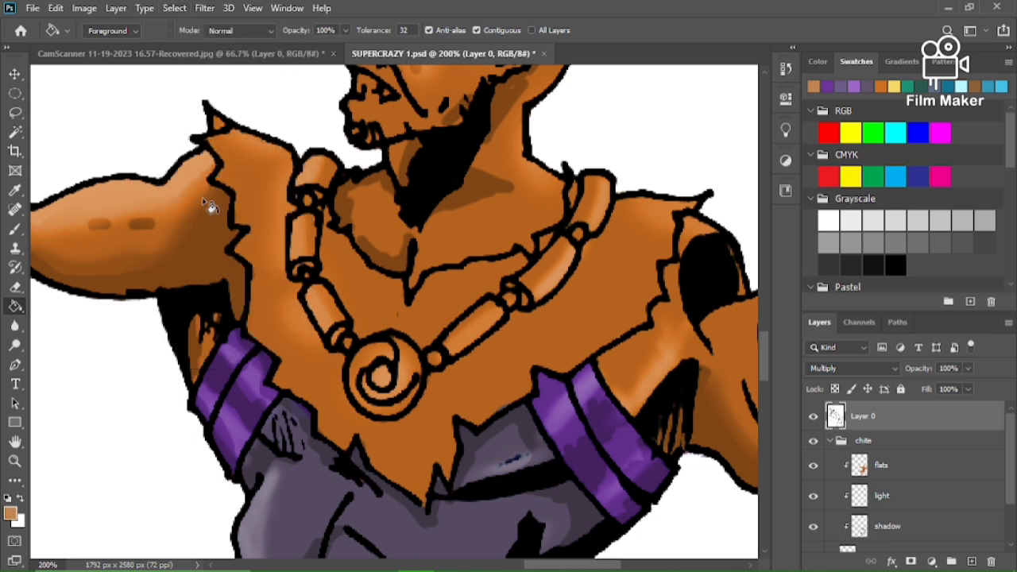
left_click(182, 199)
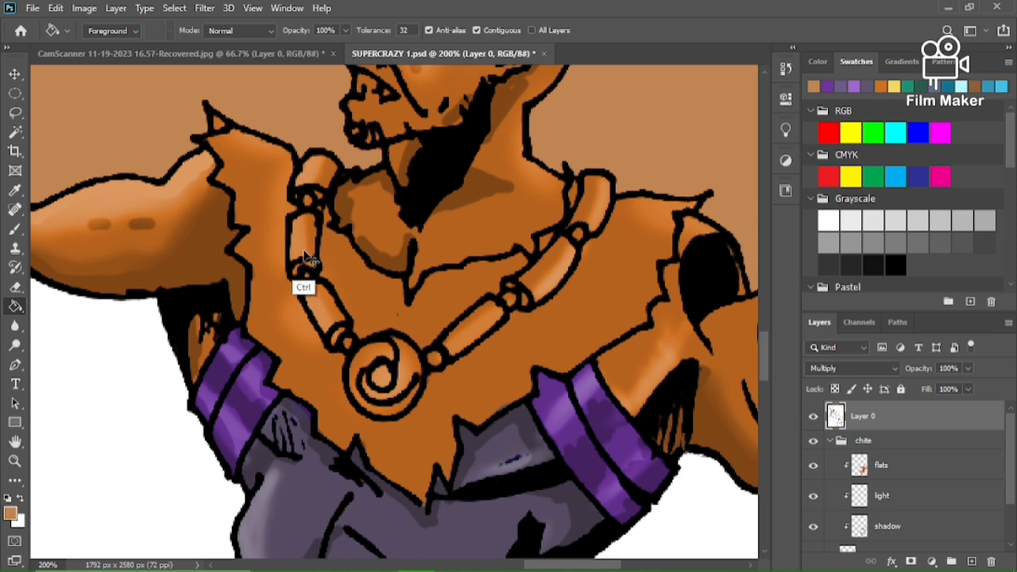
key("ctrl+z")
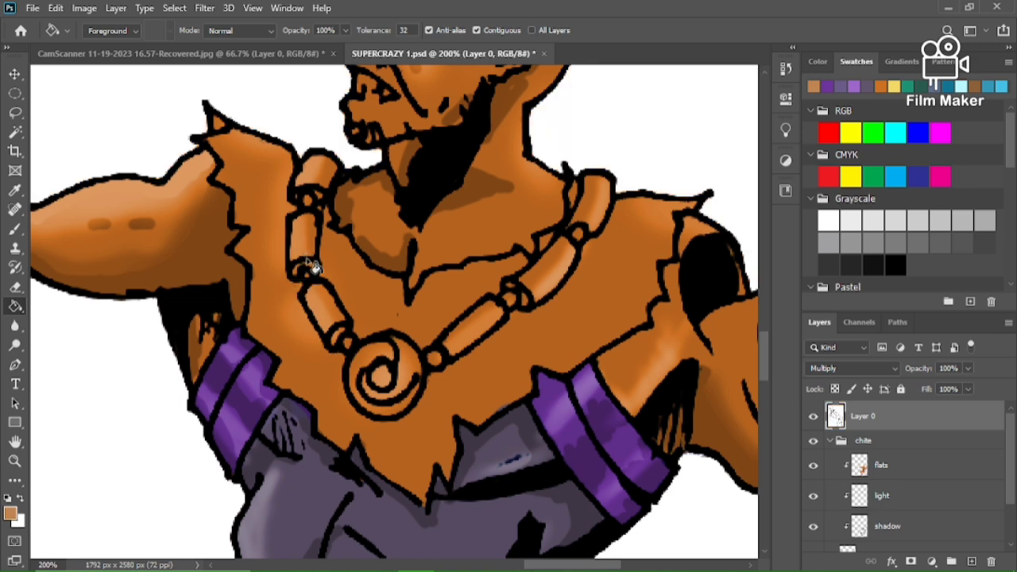
Select the necklace's long beads and spiral pendant on Layer 0 with the Magic Wand
key("w")
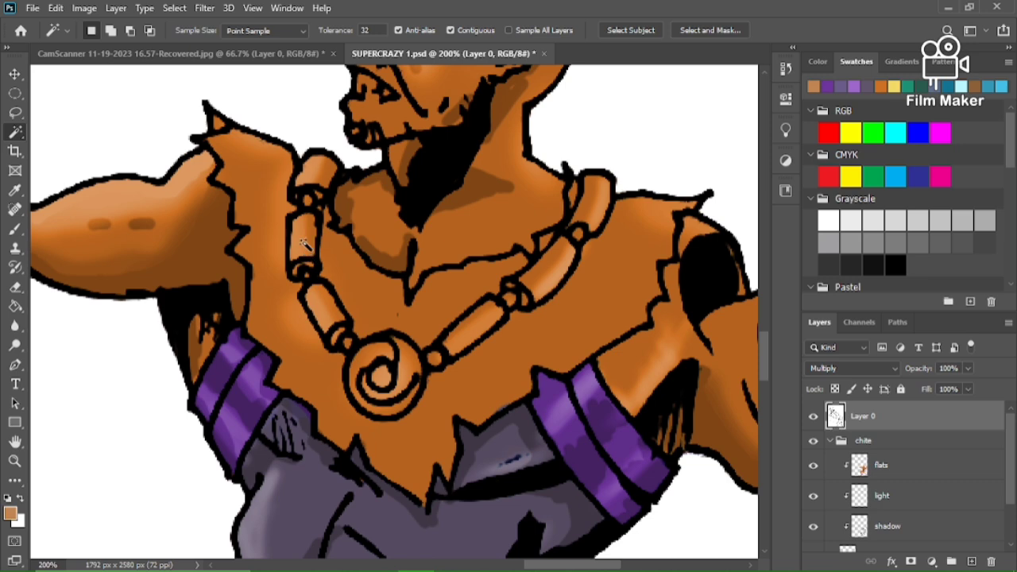
left_click(314, 179, "shift")
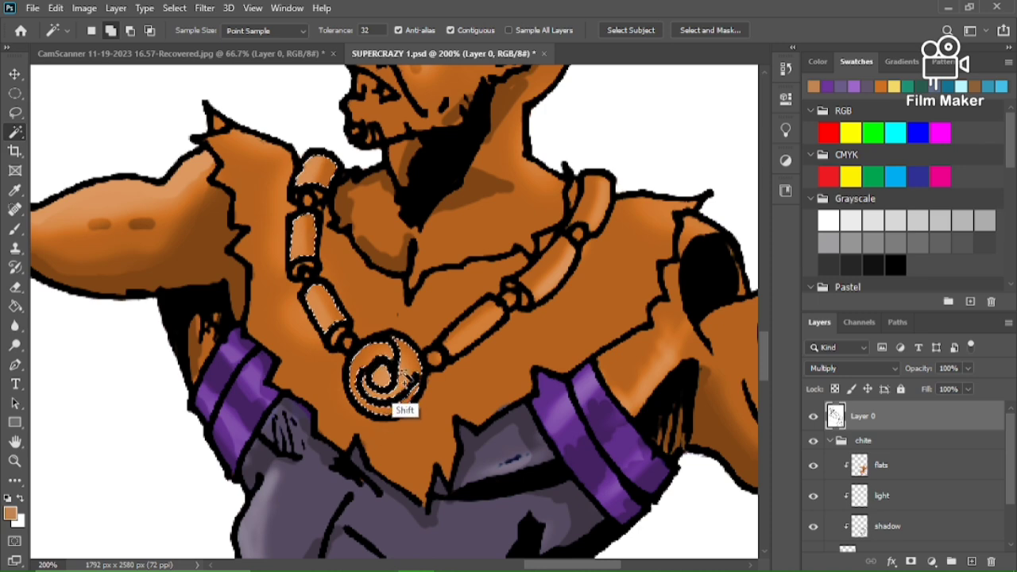
left_click(469, 327, "shift")
left_click(560, 267, "shift")
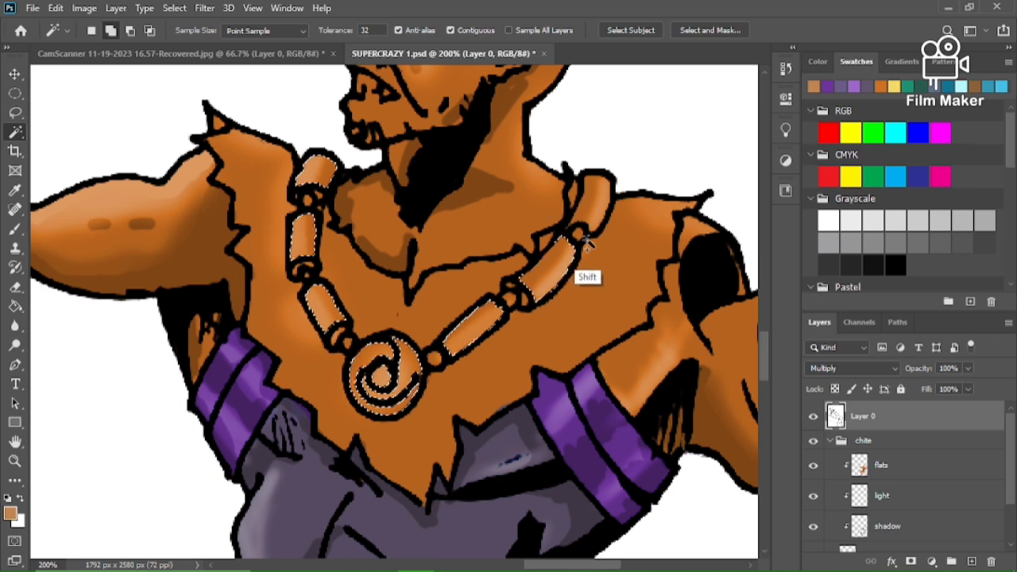
left_click(591, 199, "shift")
Add the small connecting beads along both sides of the necklace to the selection
key("shift")
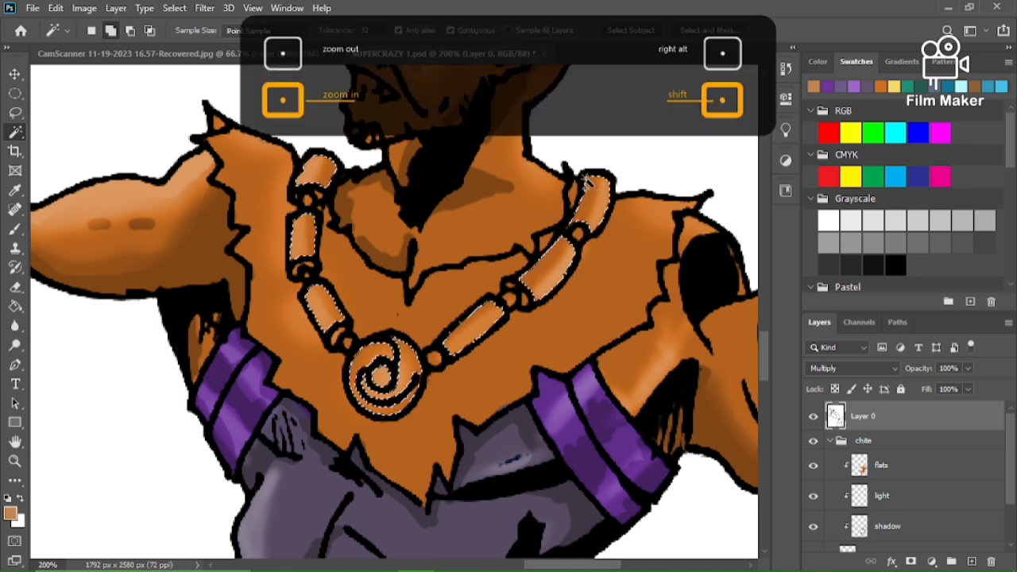
key("ctrl+plus")
key("ctrl+plus")
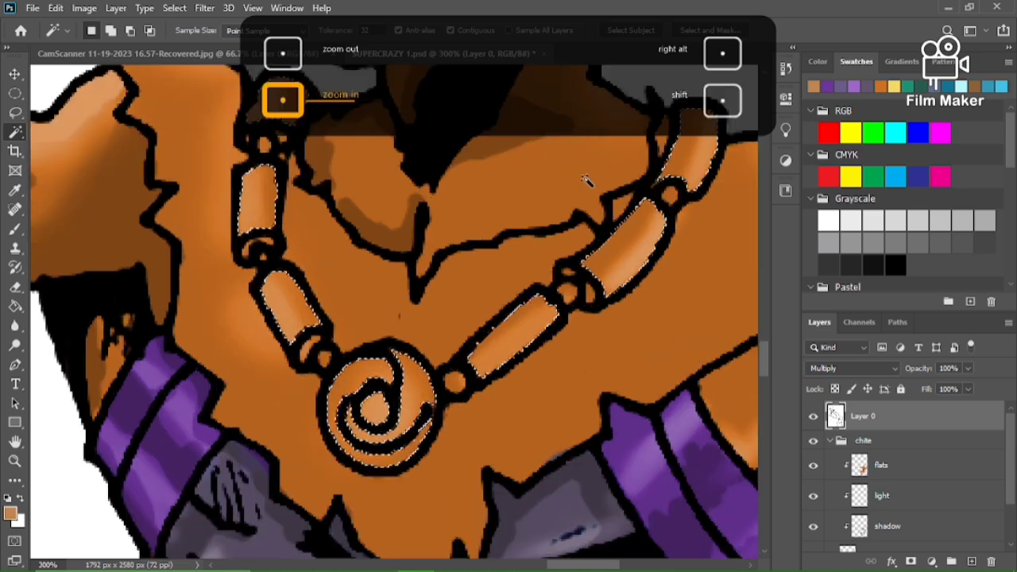
key("shift")
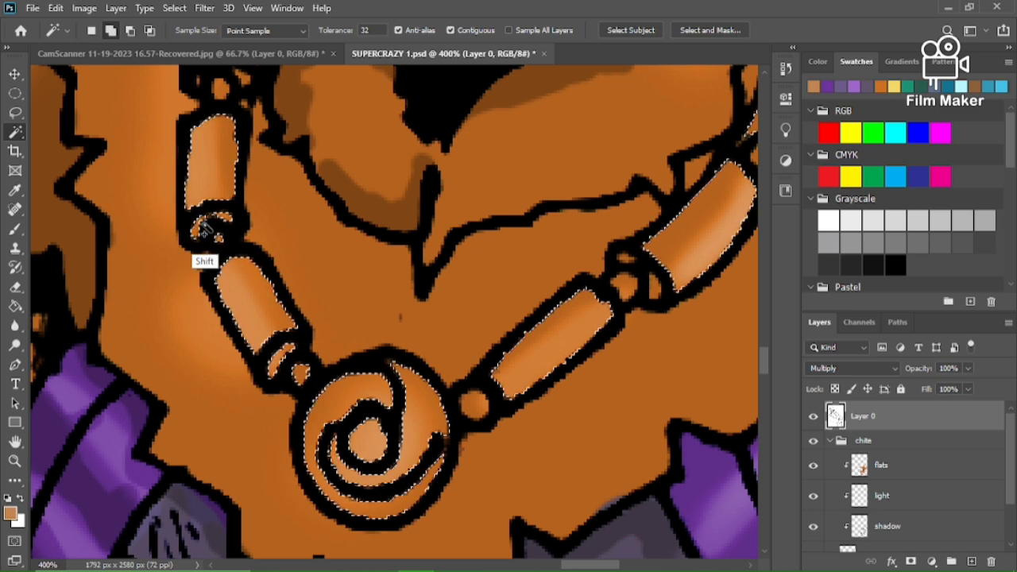
left_click(470, 408, "shift")
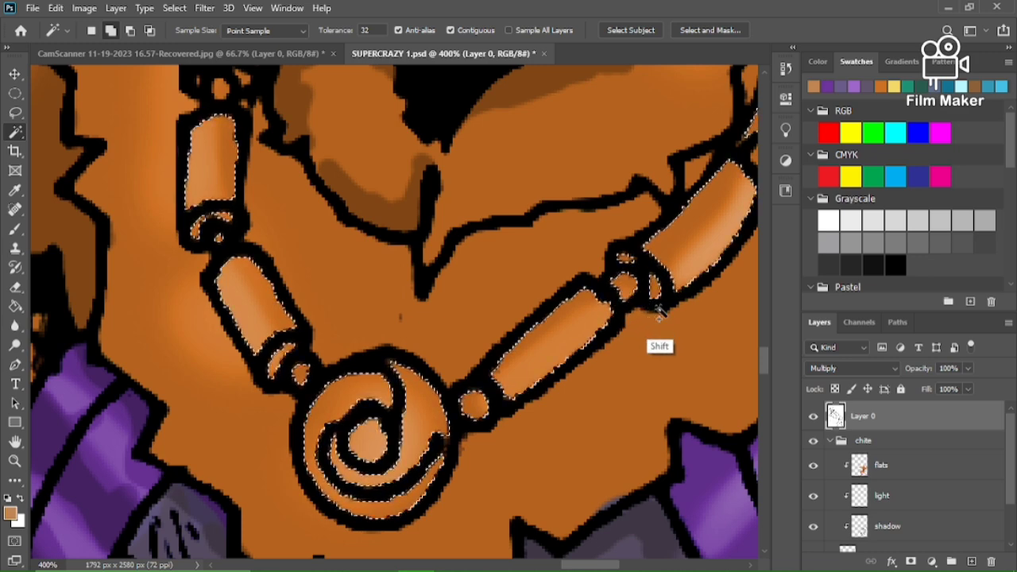
mouse_move(762, 352)
left_mouse_down()
mouse_move(763, 336)
mouse_move(763, 347)
left_mouse_up()
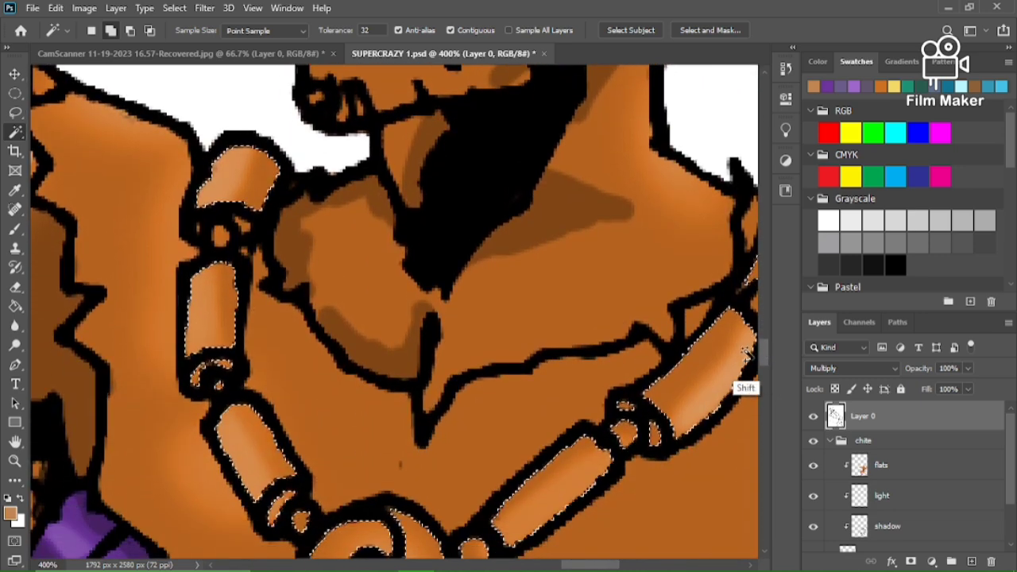
left_click(222, 235, "shift")
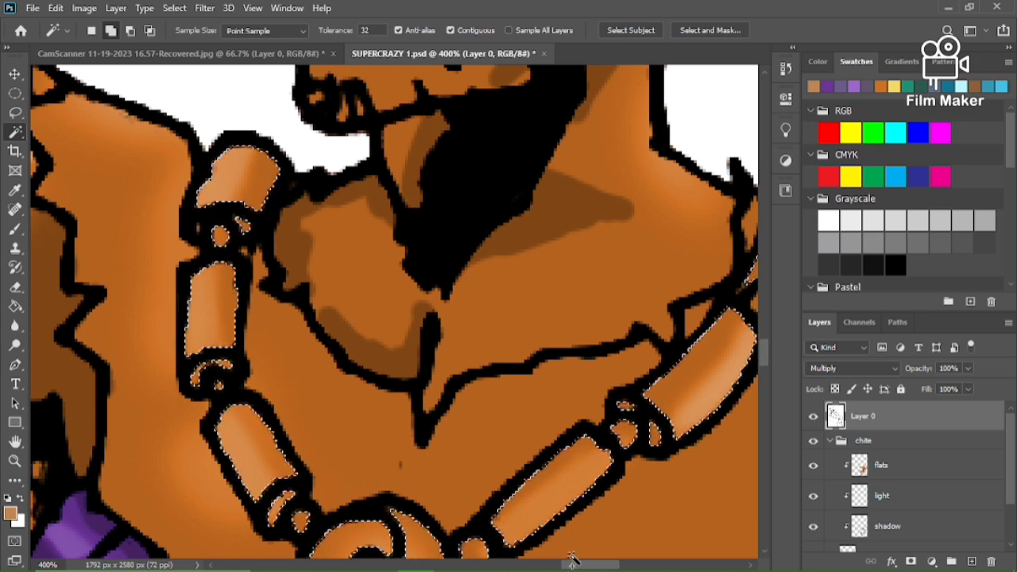
left_click_drag(574, 563, 607, 563)
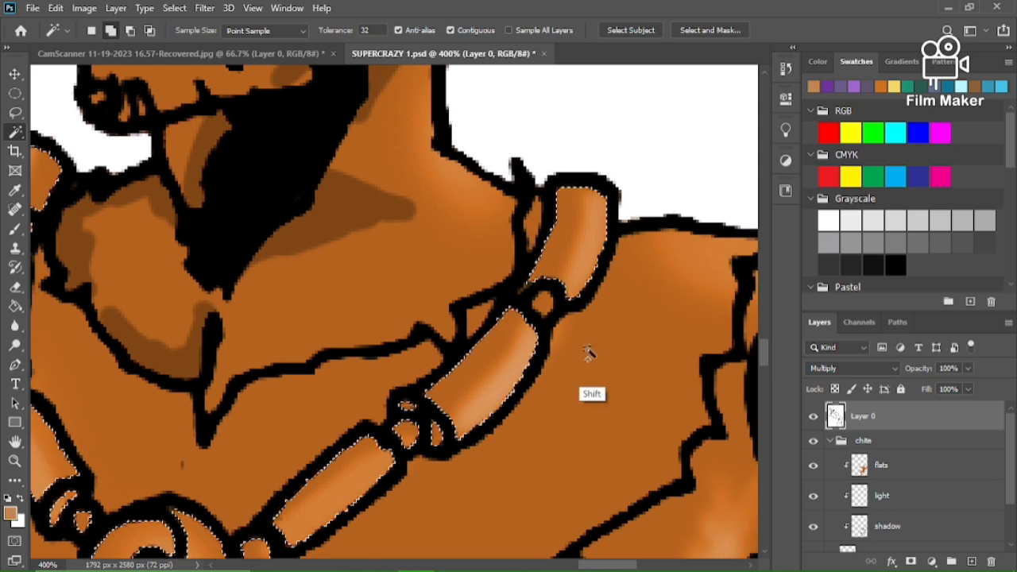
left_click(530, 314, "shift")
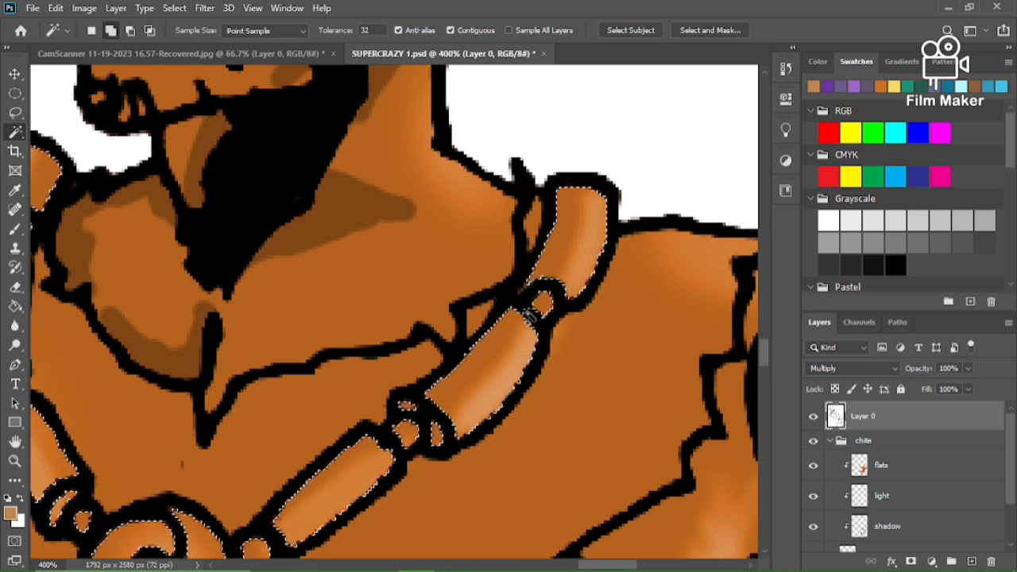
On the flats layer, fill the selected necklace and pendant with the tan swatch using the Paint Bucket, and clear the selection
scroll(530, 314, "up", 1)
scroll(530, 314, "down", 4)
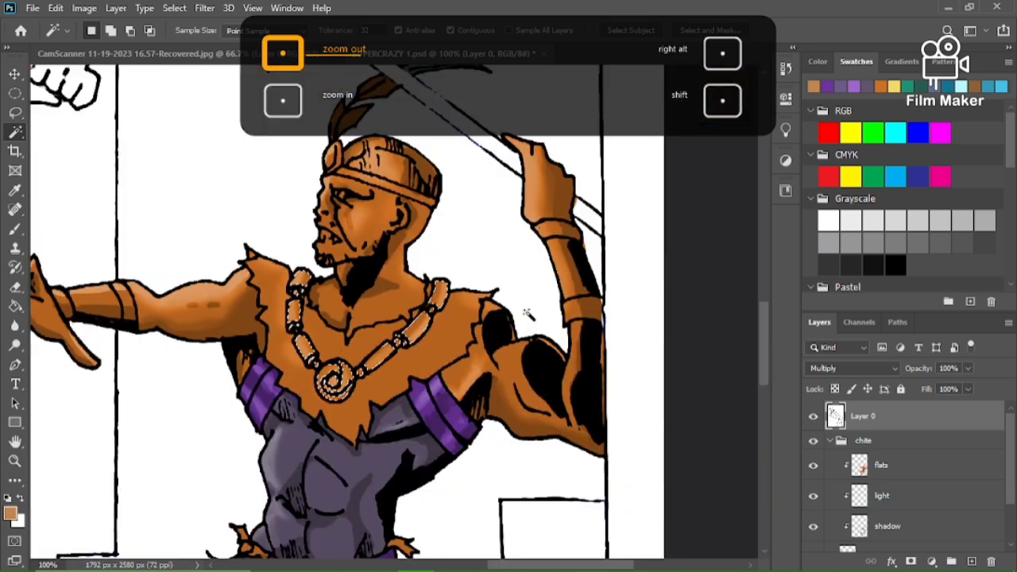
left_click(862, 467)
key("g")
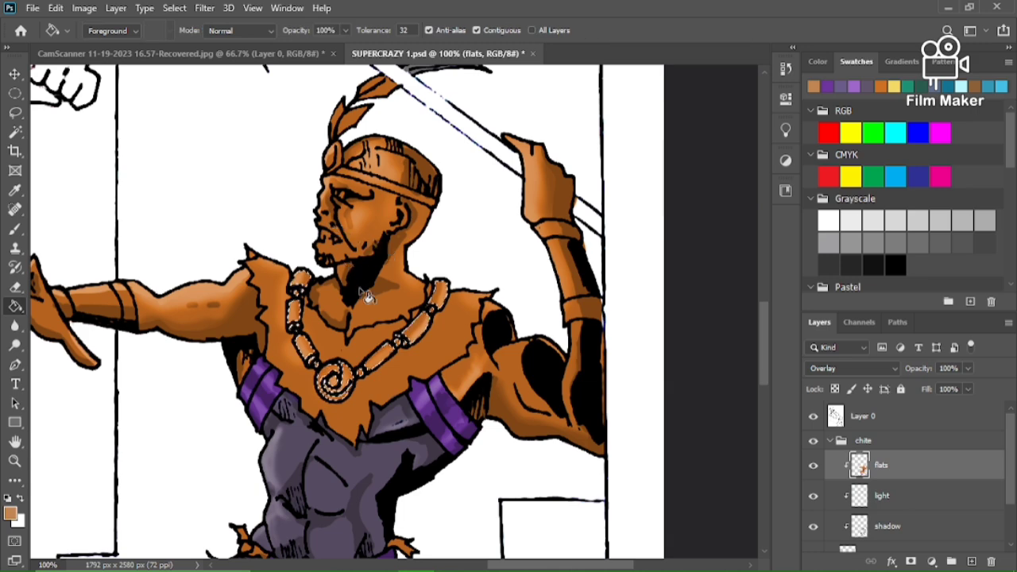
left_click(327, 390)
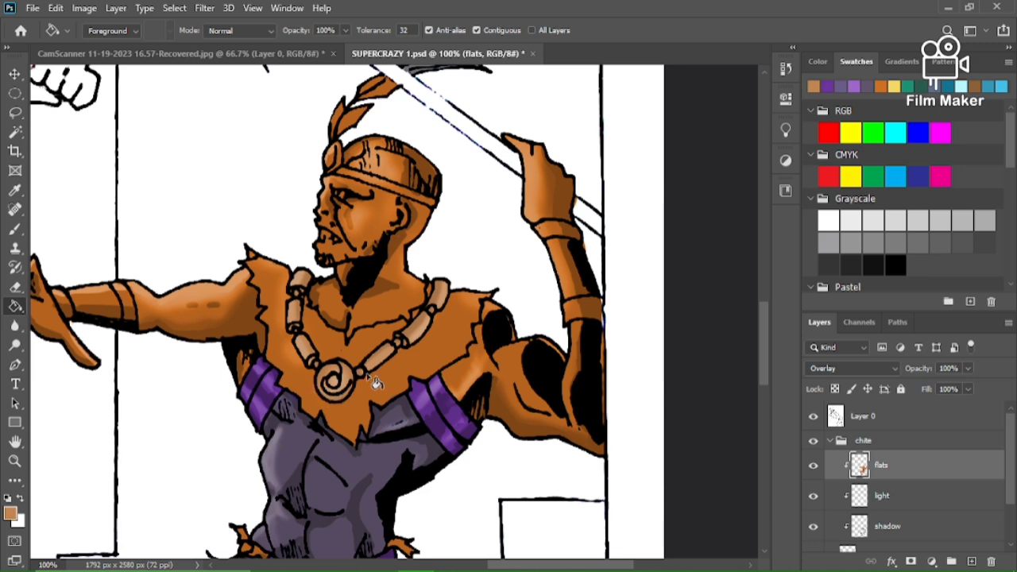
Choose the yellow swatch as the foreground colour and adjust it to a slightly deeper gold
left_click(893, 86)
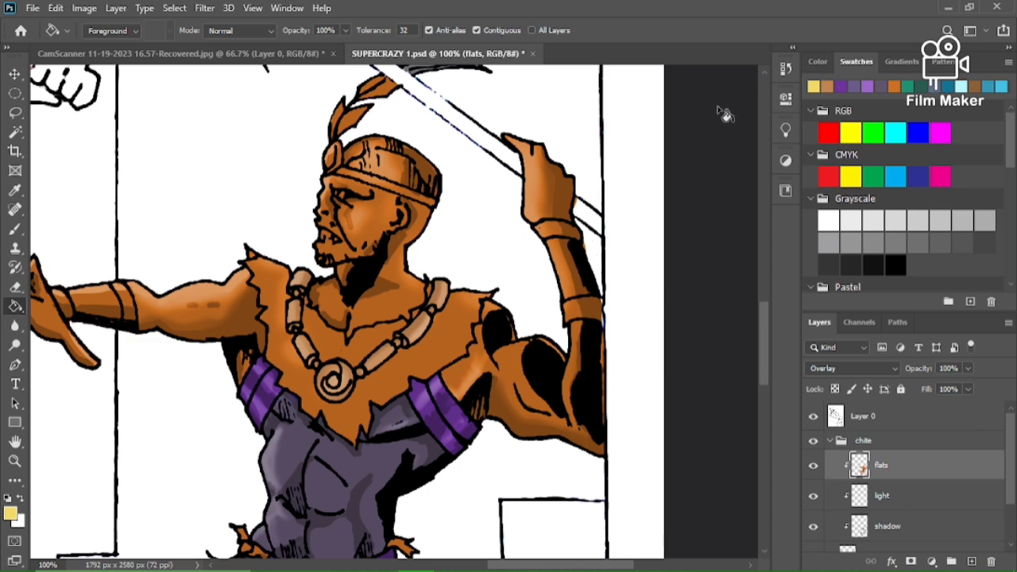
left_click(818, 62)
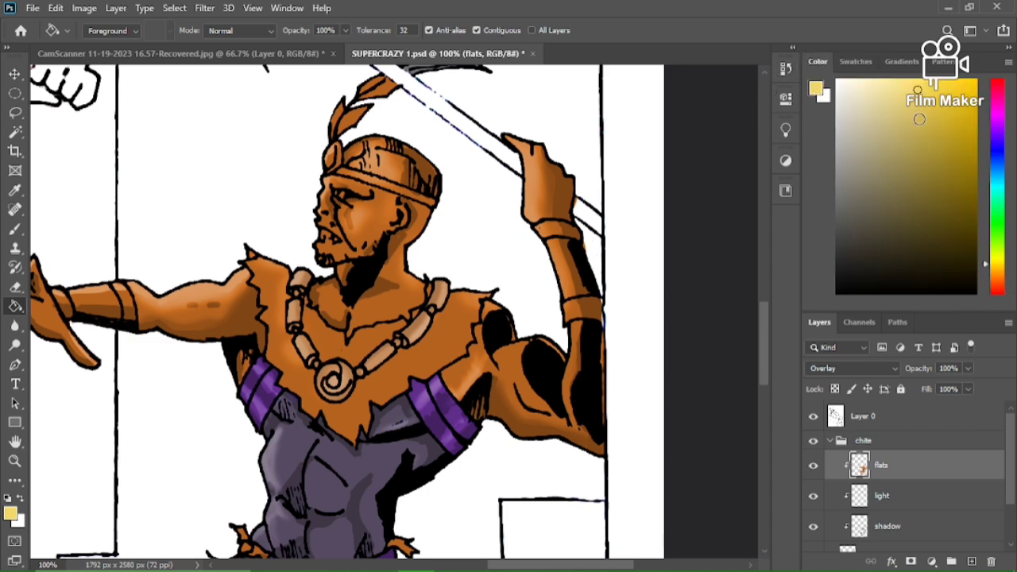
left_click(919, 120)
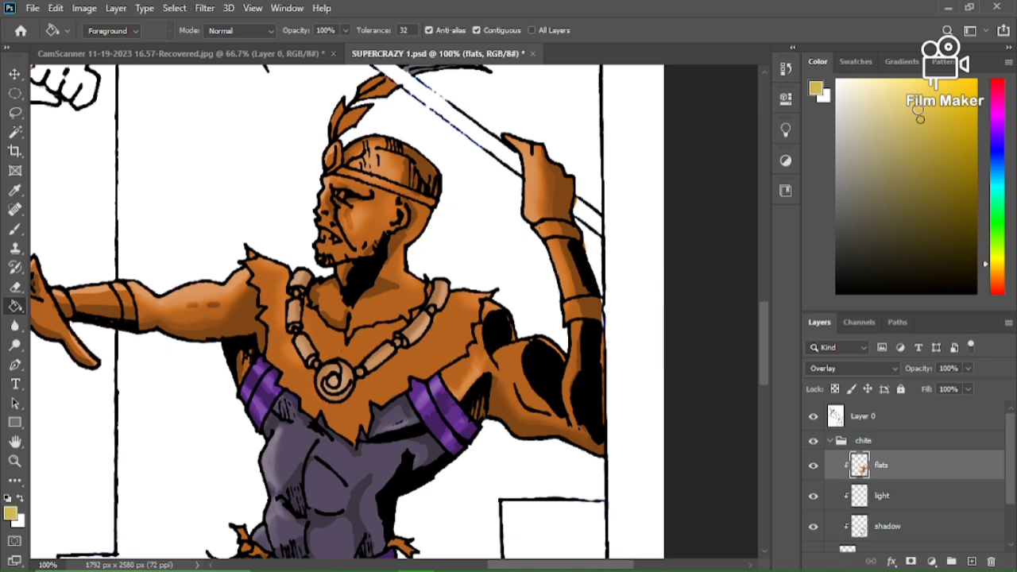
left_click(854, 64)
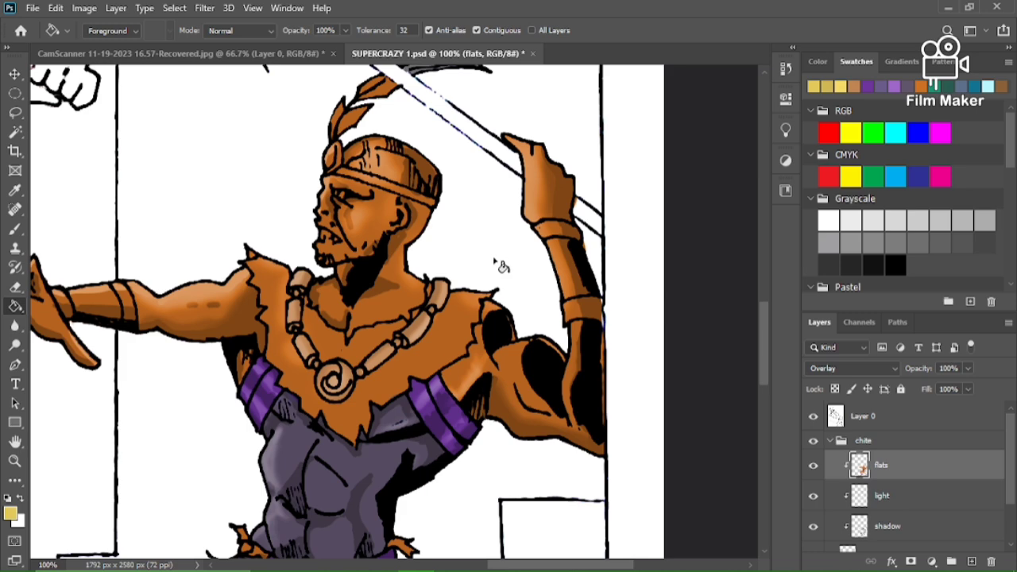
On Layer 0, select the raised arm's two narrow bands and the outstretched arm's forearm guard with the Magic Wand
left_click(834, 421)
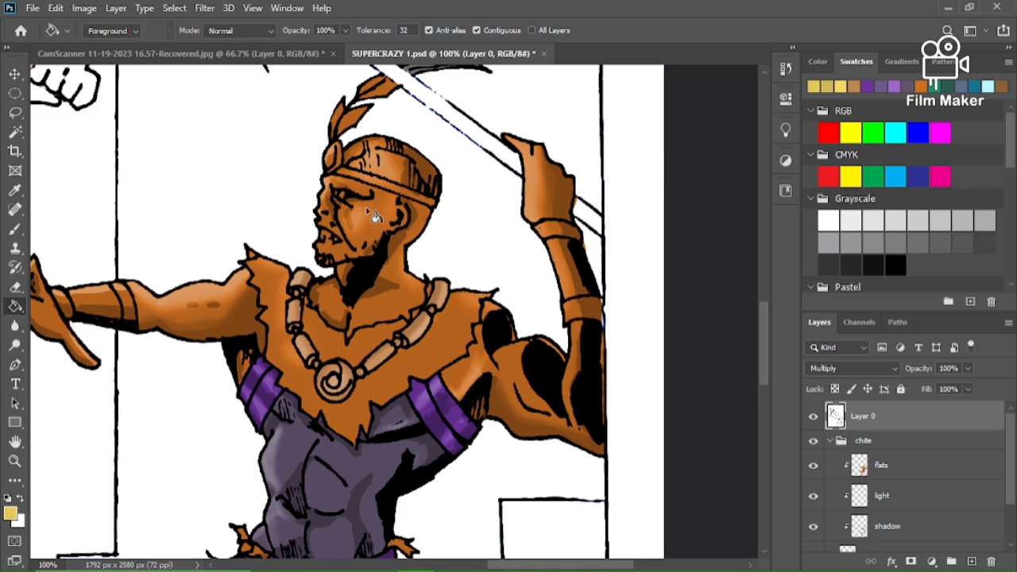
key("w")
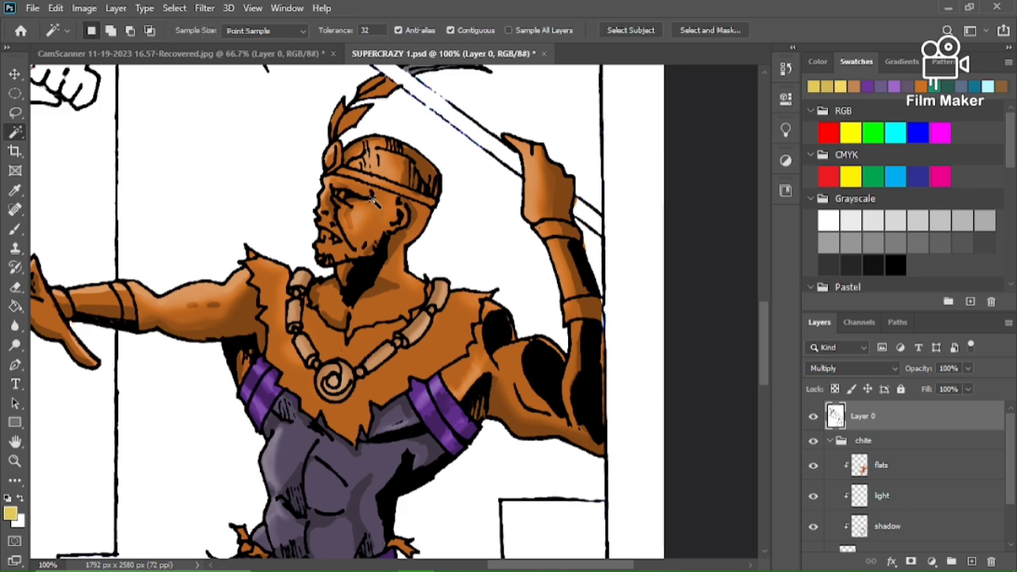
left_click(552, 232, "shift")
left_click(586, 318, "shift")
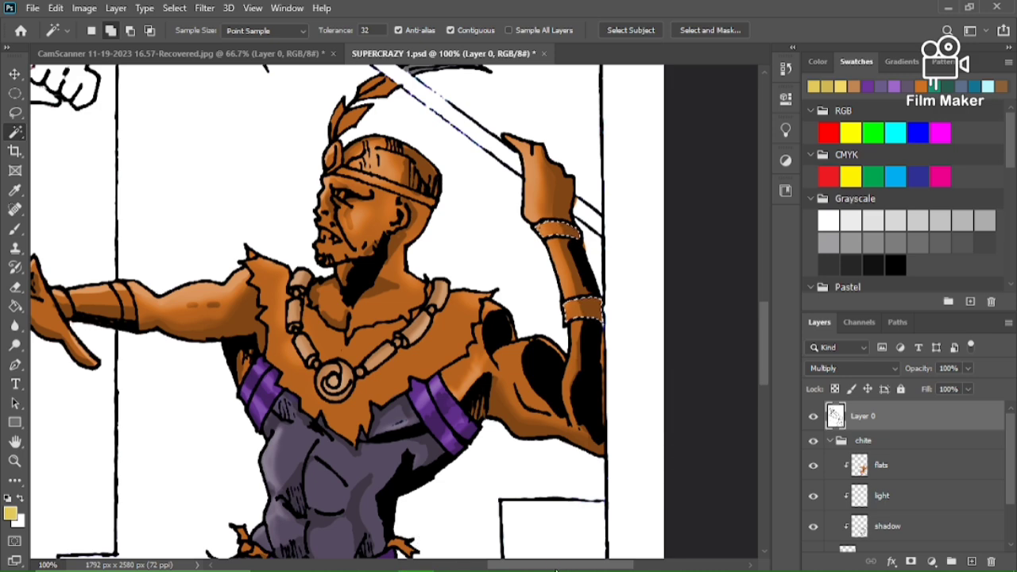
left_click_drag(543, 566, 492, 565)
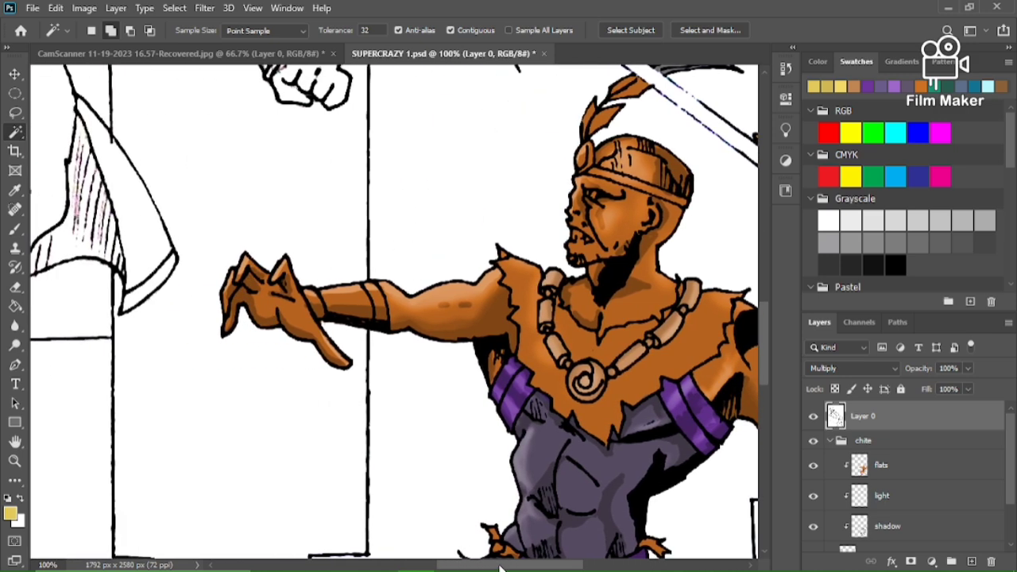
left_click(340, 317, "shift")
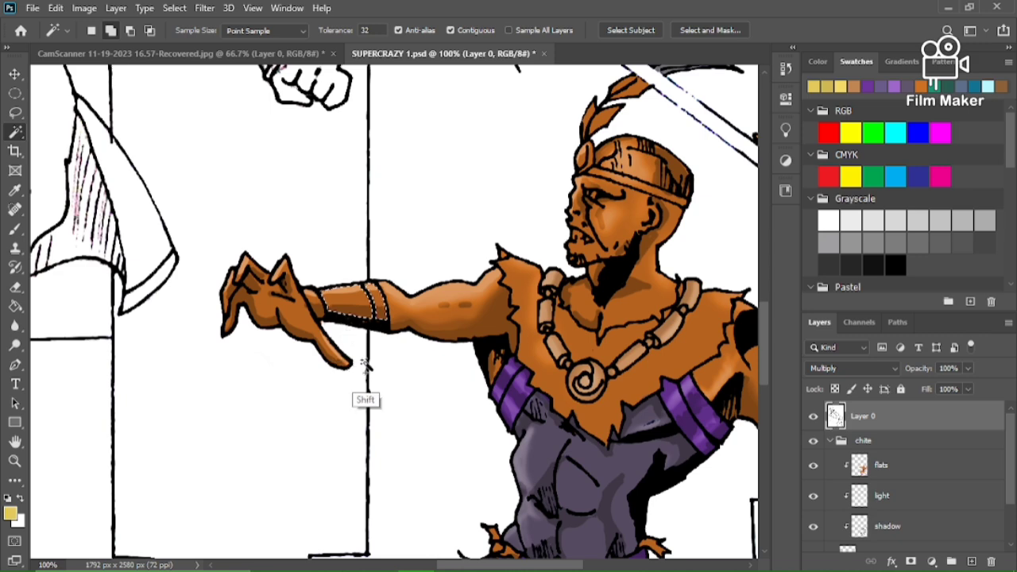
Remove the narrow arm bands from the selection and add the middle section of the raised arm's forearm guard
key("Alt_R")
left_click(384, 318, "alt")
left_click_drag(462, 567, 501, 567)
left_click(634, 311, "alt")
left_click(616, 232, "alt")
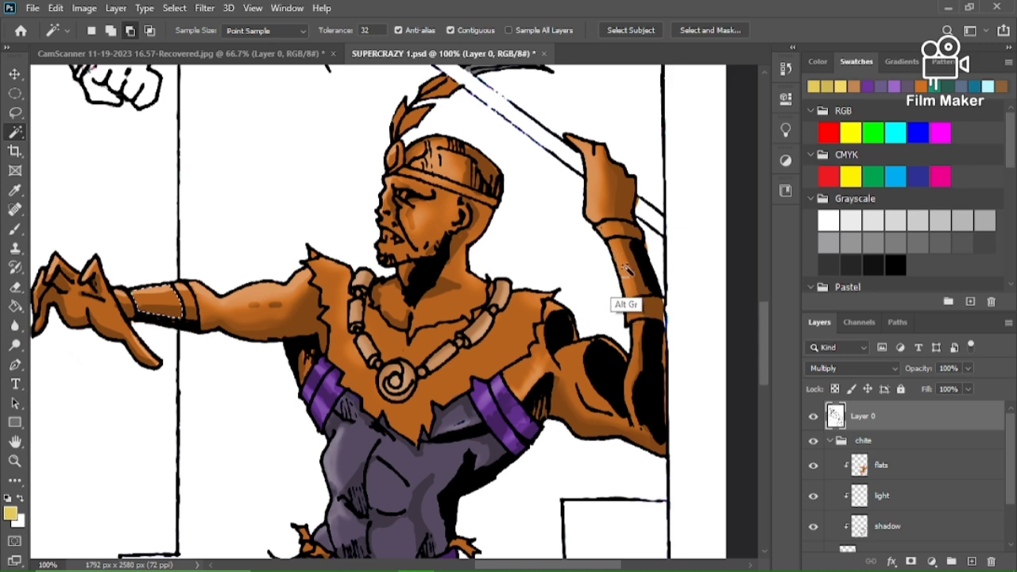
key("shift")
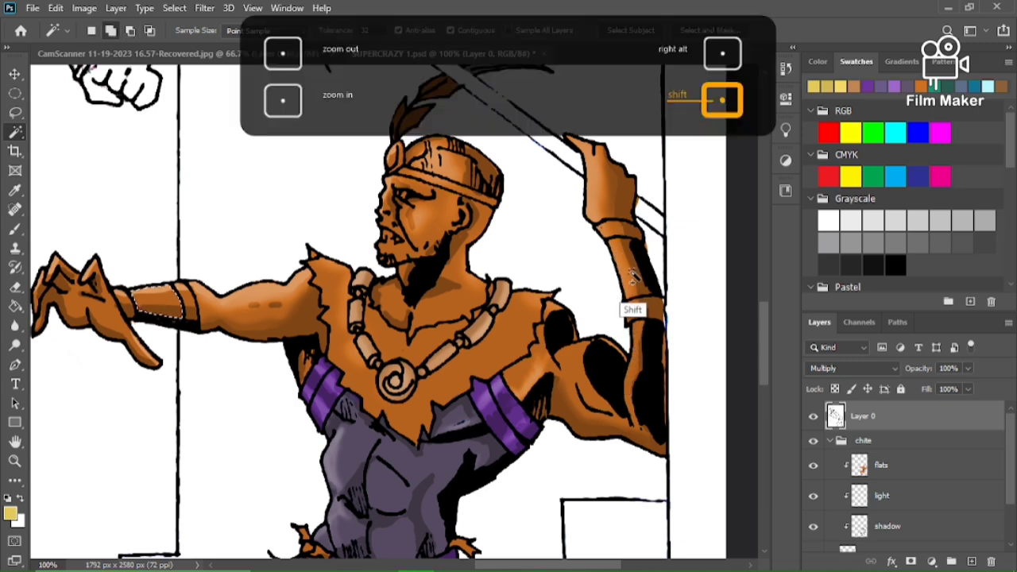
left_click(638, 280, "shift")
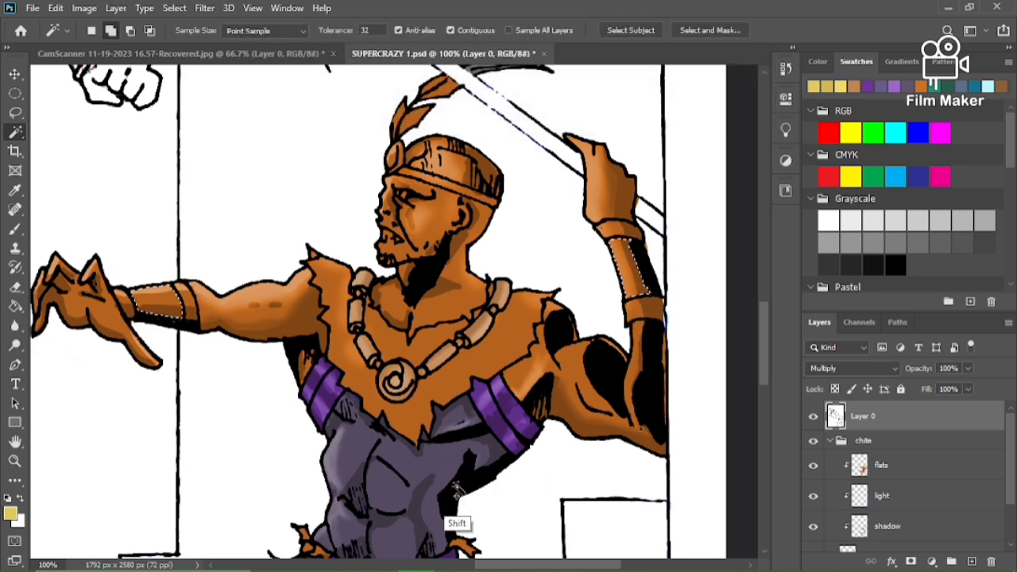
Add both boots' top cuffs and ankle trims and the sole of the bent leg's boot to the selection
left_click_drag(755, 335, 759, 436)
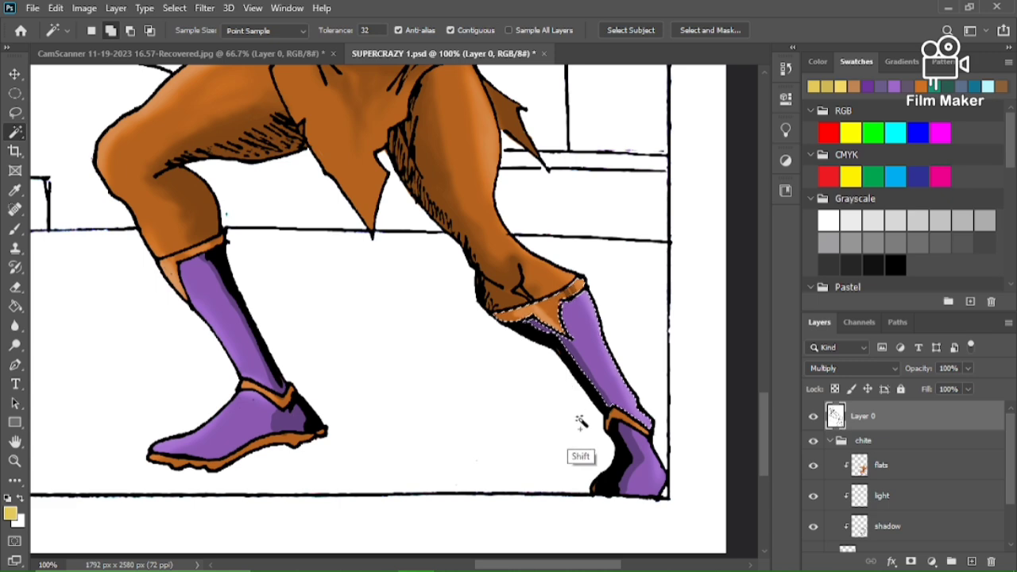
left_click(620, 426, "shift")
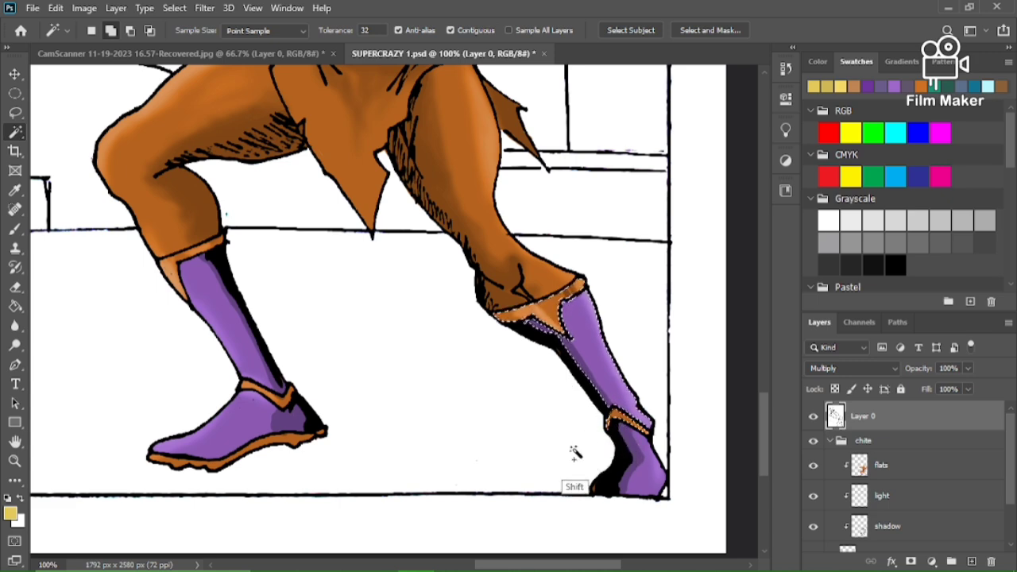
left_click(278, 400, "shift")
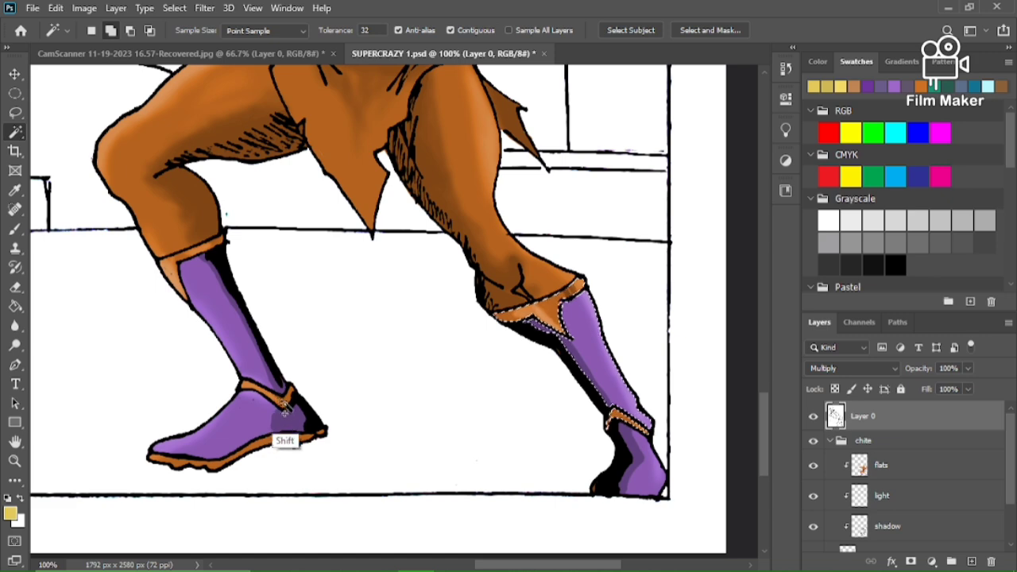
left_click(177, 287, "shift")
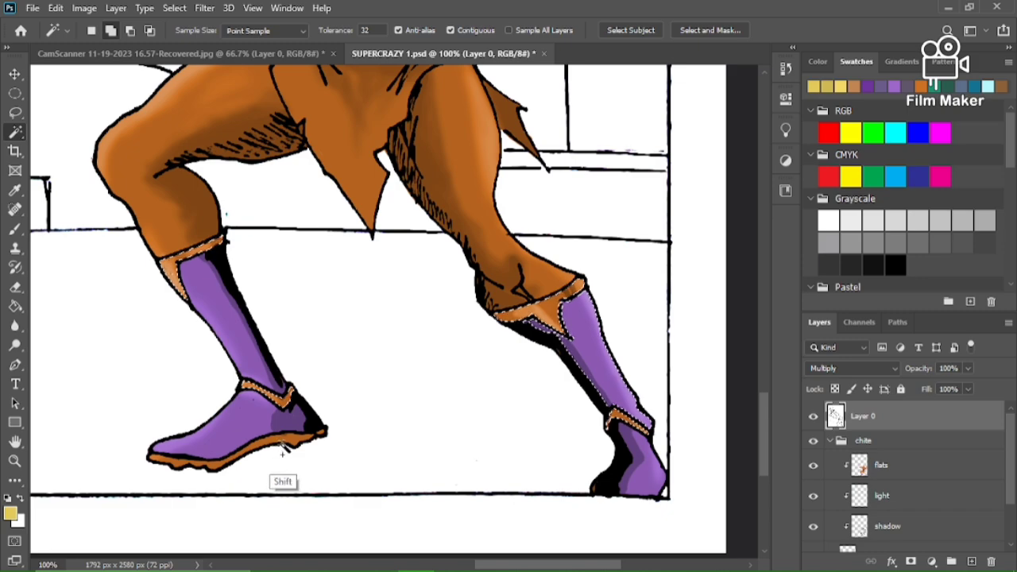
left_click(278, 450, "shift")
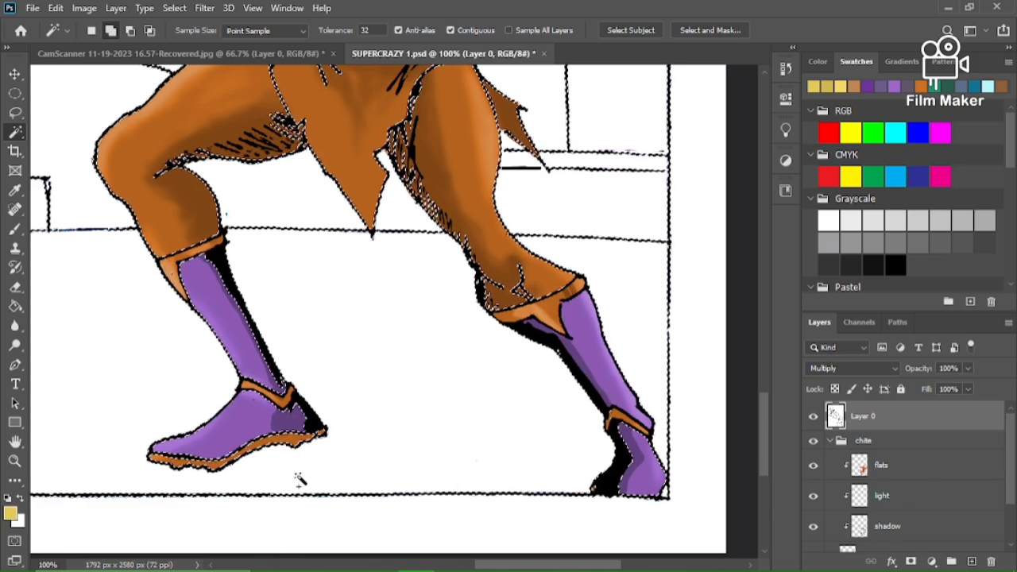
key("ctrl+z")
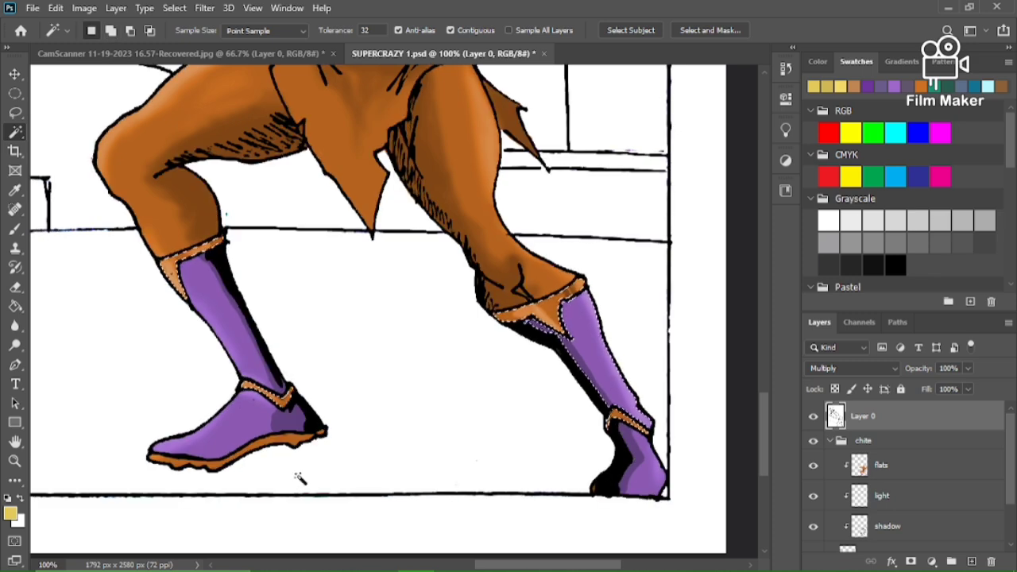
key("shift")
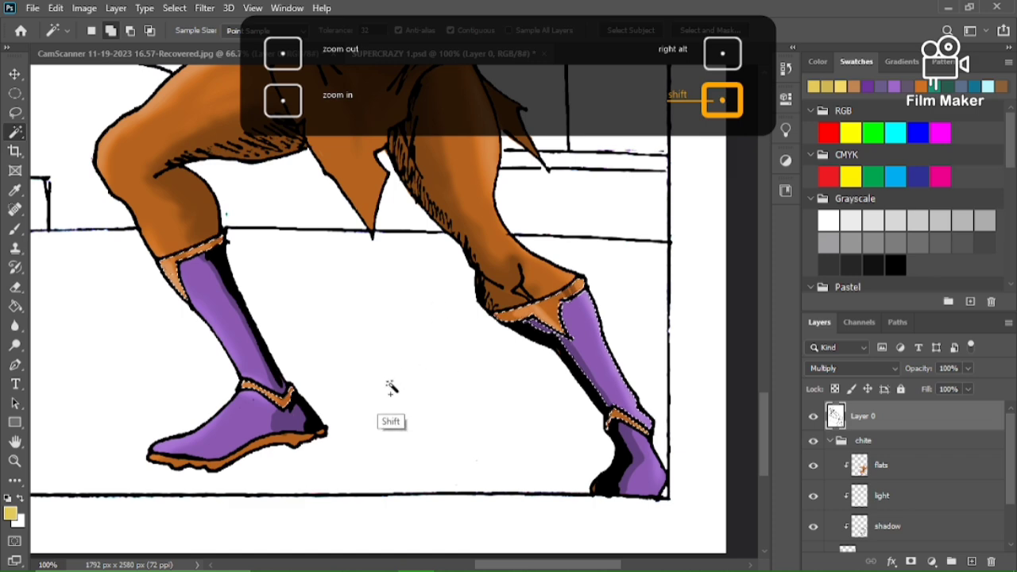
left_click(291, 442, "shift")
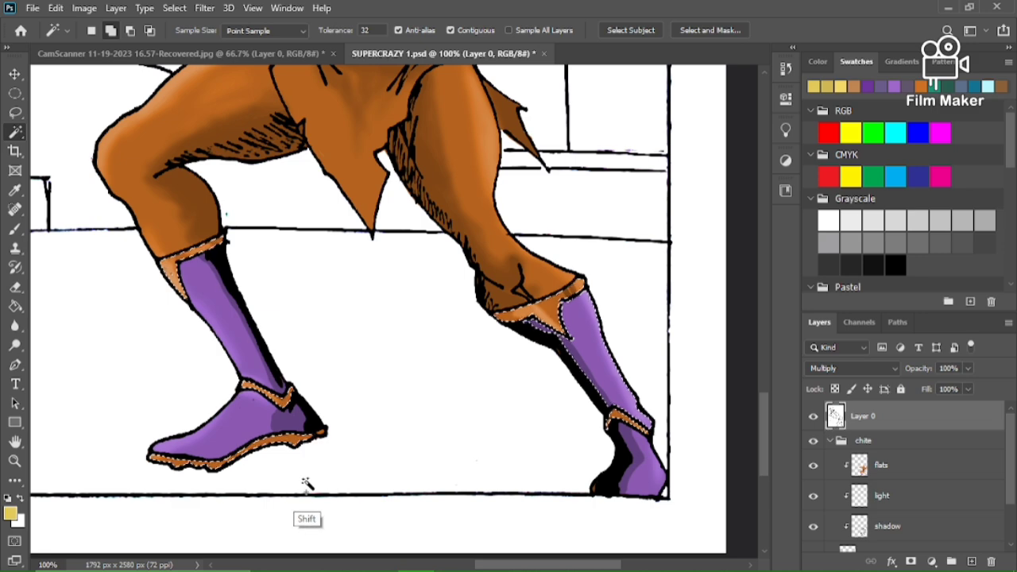
On the flats layer, fill the selected forearm guards and boot trims with gold, clear the selection, and brush the heel tip gold
left_click(858, 469)
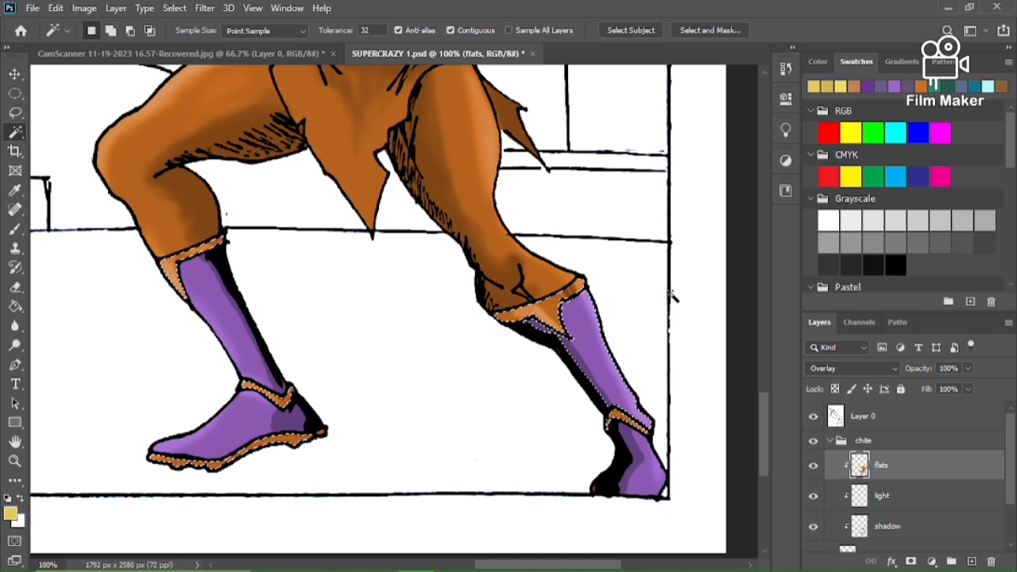
key("g")
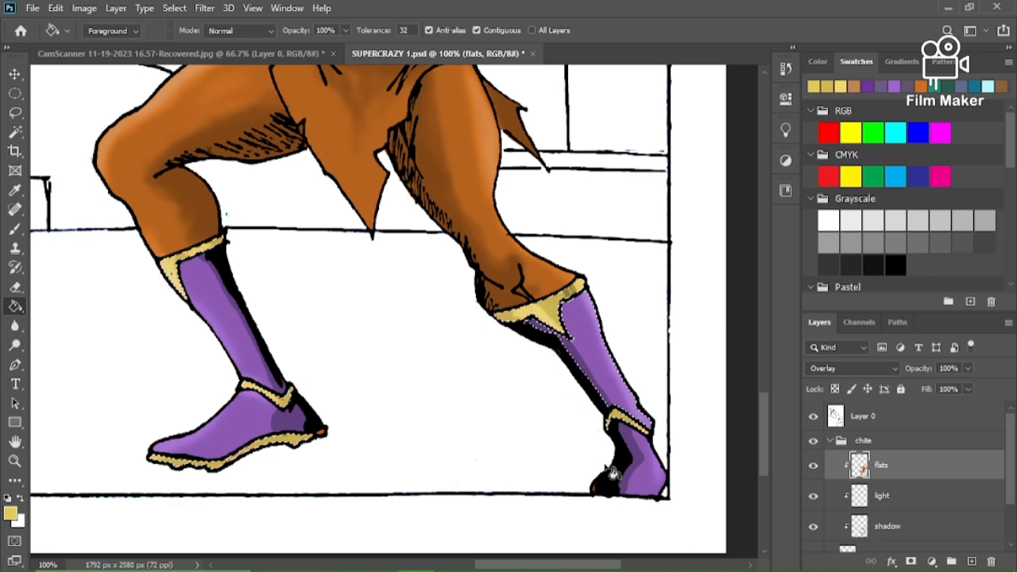
mouse_move(762, 414)
left_mouse_down()
mouse_move(783, 338)
mouse_move(773, 431)
left_mouse_up()
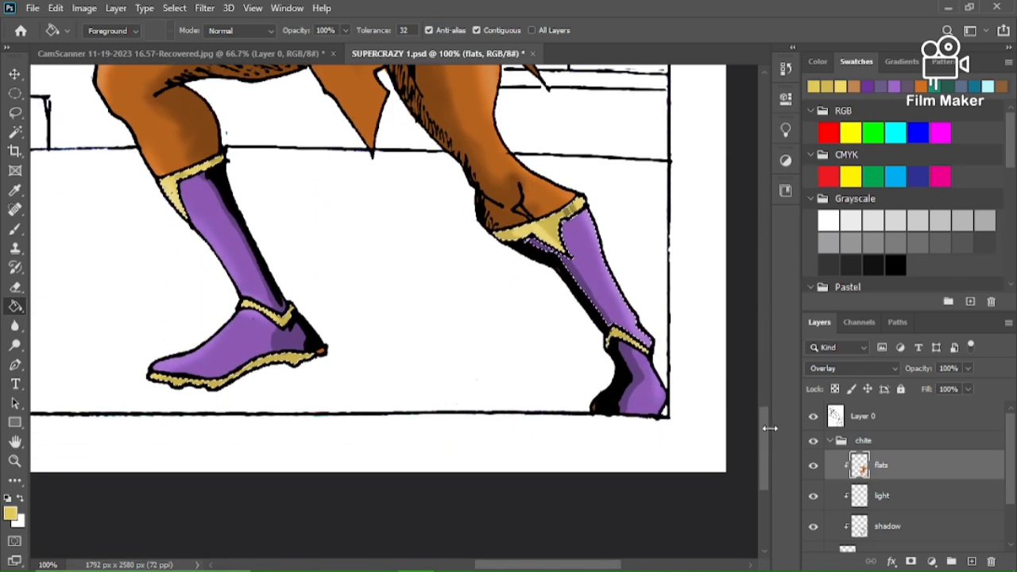
key("b")
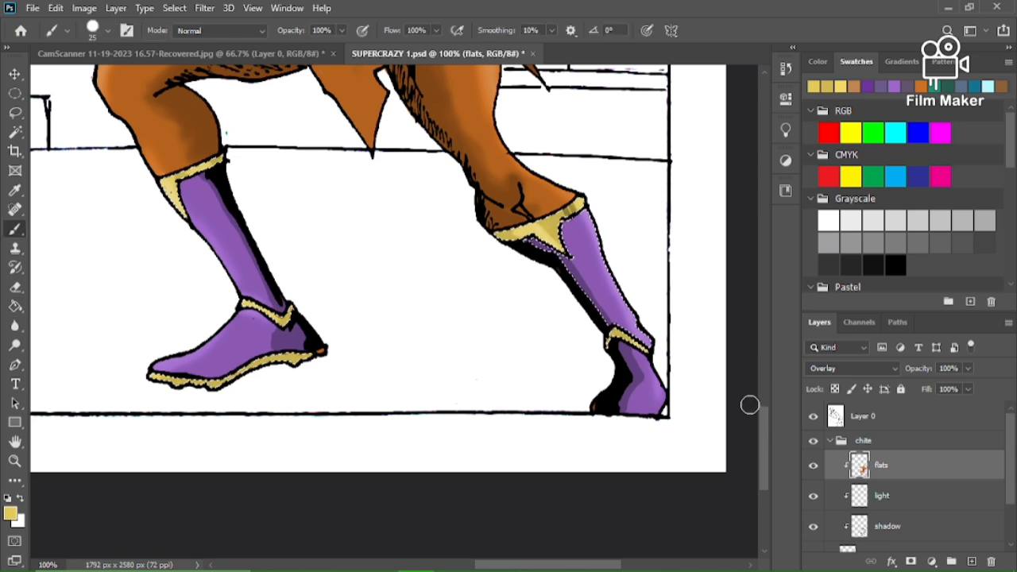
key("ctrl+d")
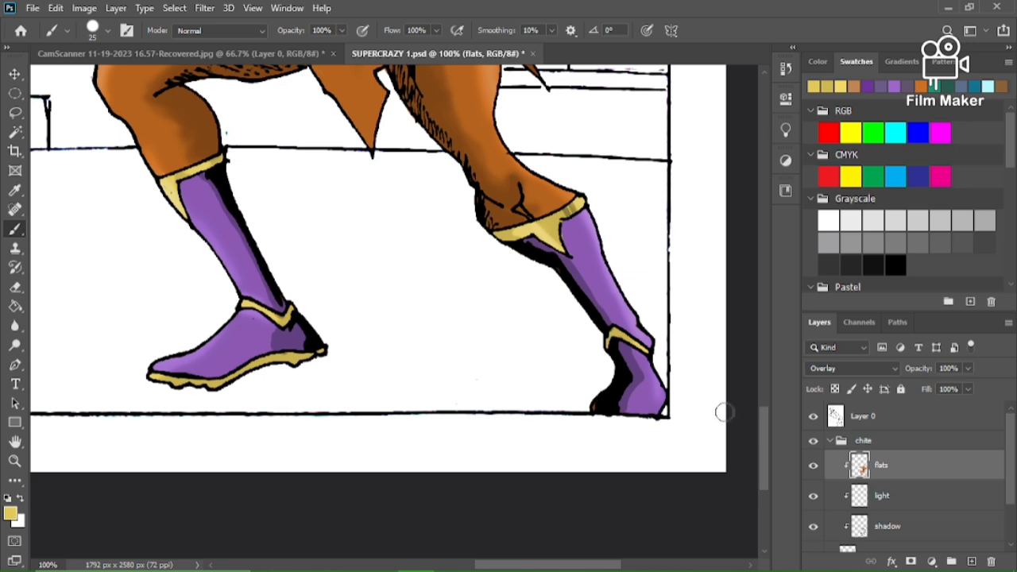
Paint the long curved head feather and its lower plumes with the dark purple swatch using the Brush
left_click_drag(763, 427, 767, 340)
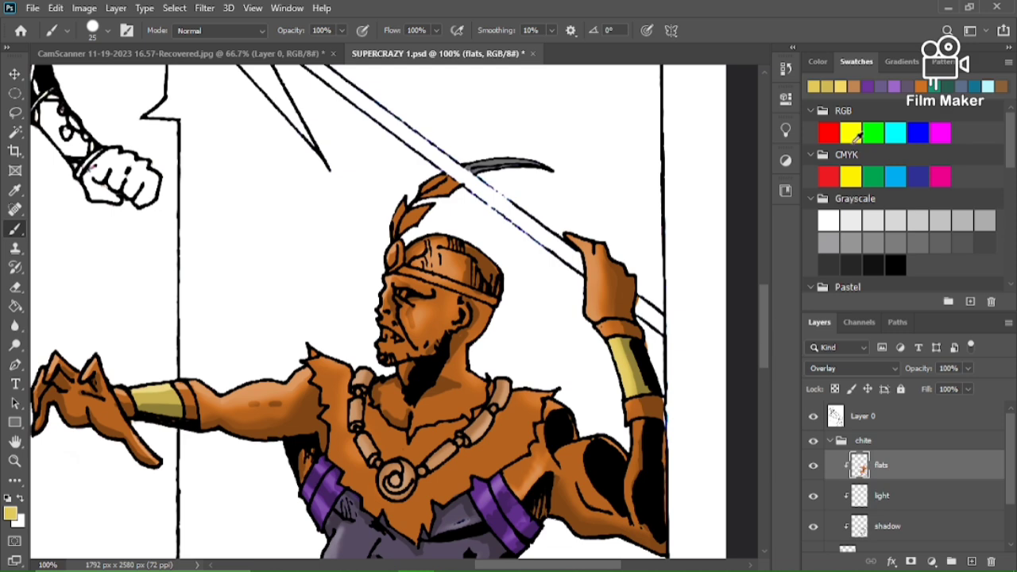
left_click(866, 85)
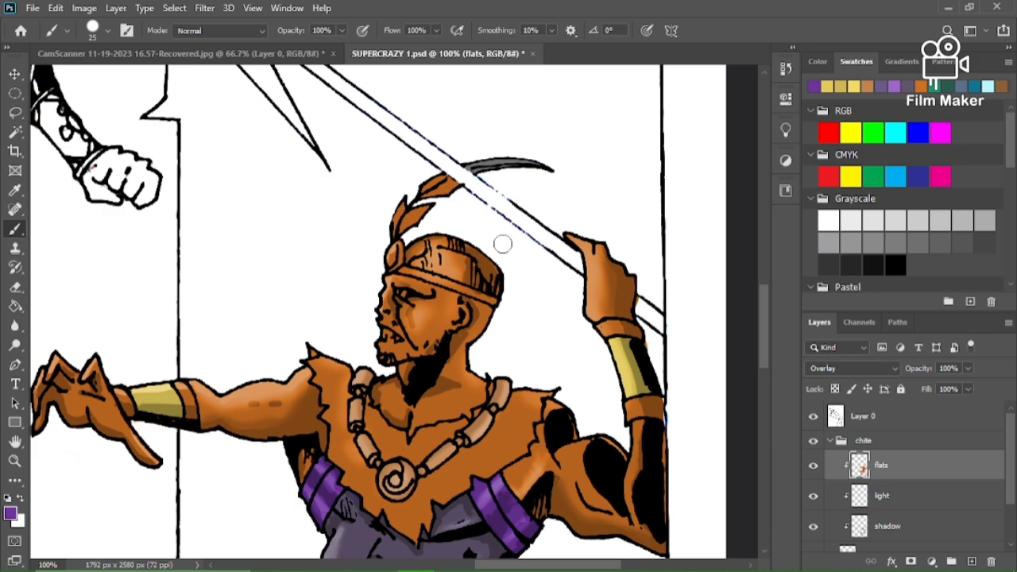
mouse_move(463, 166)
left_mouse_down()
mouse_move(487, 176)
mouse_move(571, 161)
left_mouse_up()
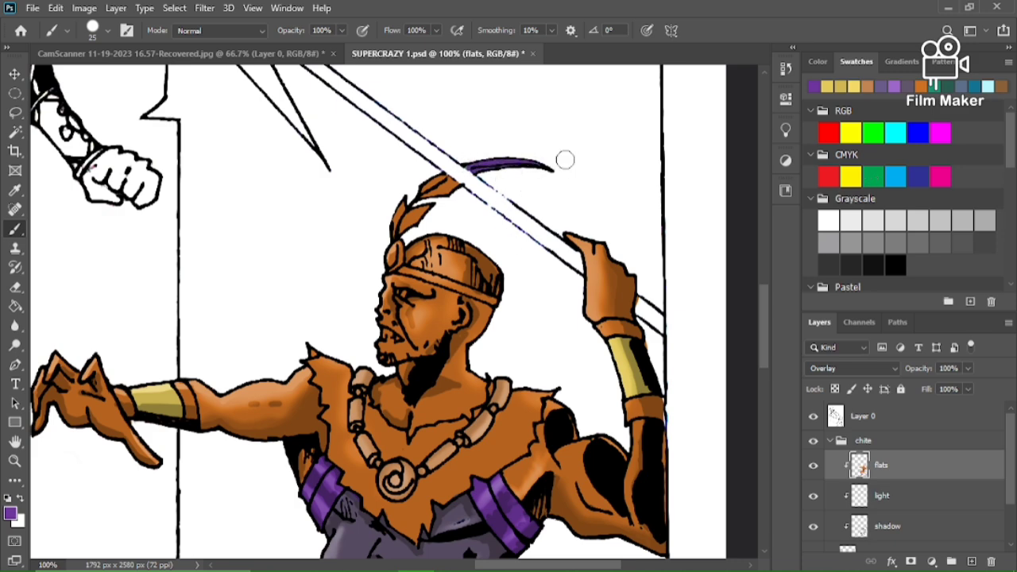
mouse_move(413, 181)
left_mouse_down()
mouse_move(463, 189)
mouse_move(417, 185)
mouse_move(398, 203)
mouse_move(421, 214)
left_mouse_up()
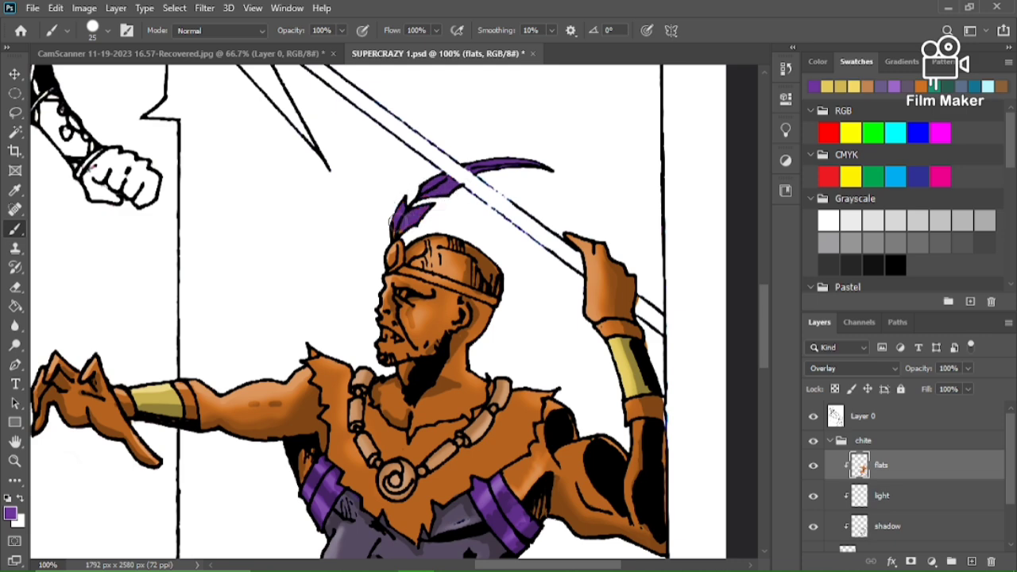
Paint the headband's oval gem with the light purple swatch and the cap with the greyish purple swatch
left_click(890, 86)
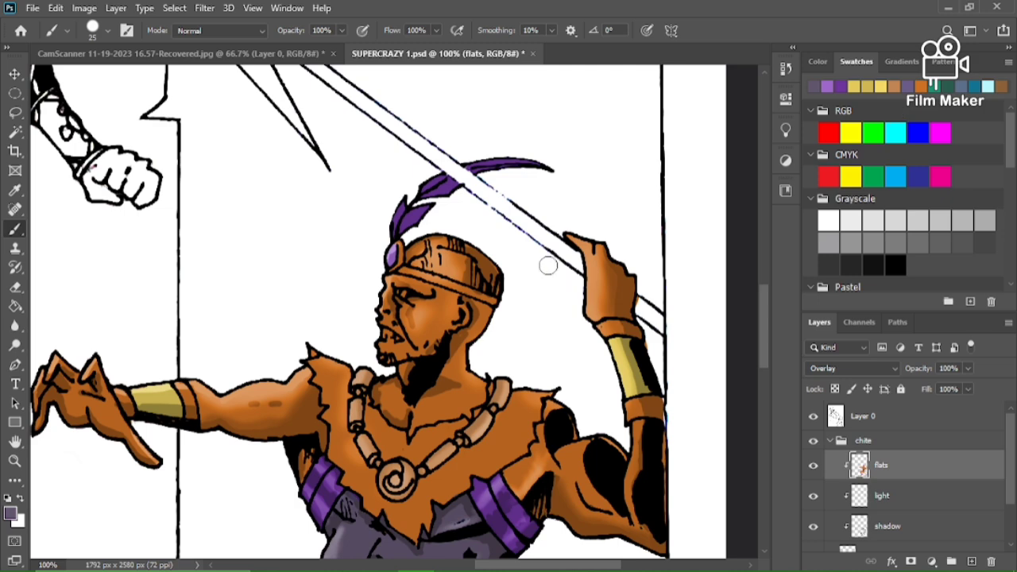
mouse_move(457, 260)
left_mouse_down()
mouse_move(477, 254)
mouse_move(511, 279)
mouse_move(421, 253)
left_mouse_up()
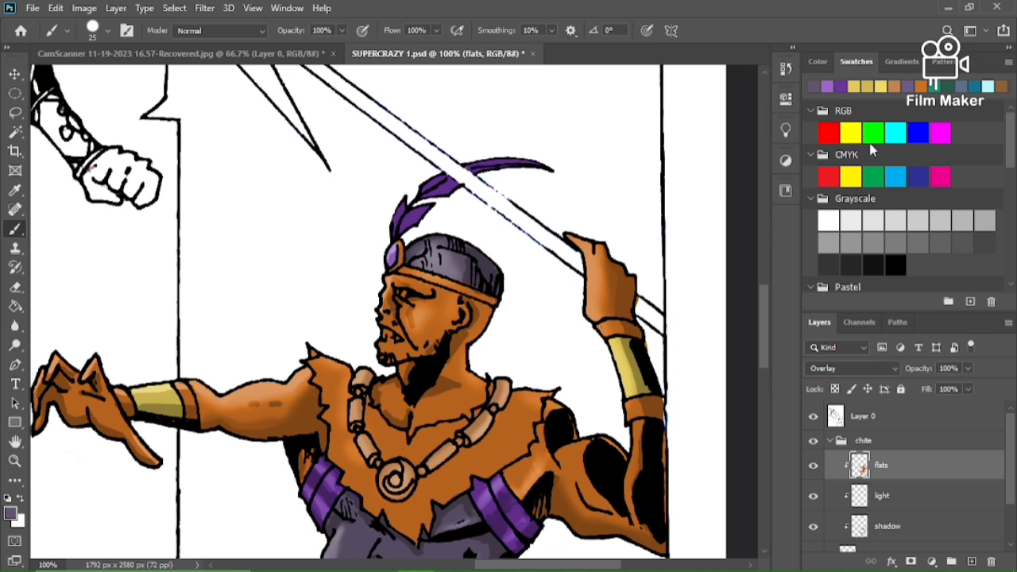
Choose the green swatch as the foreground colour and outline the headband area with the Lasso
left_click(943, 86)
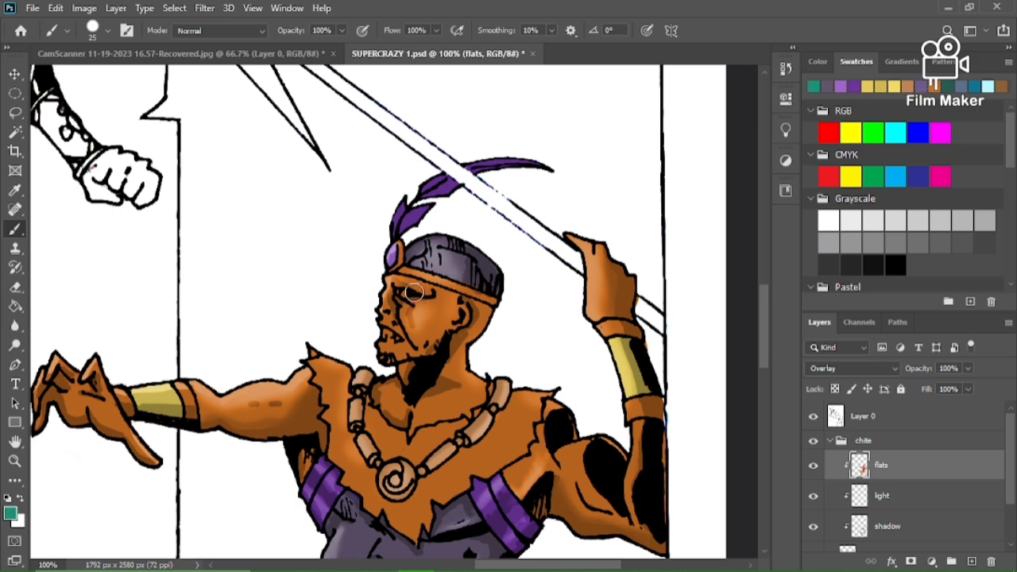
key("g")
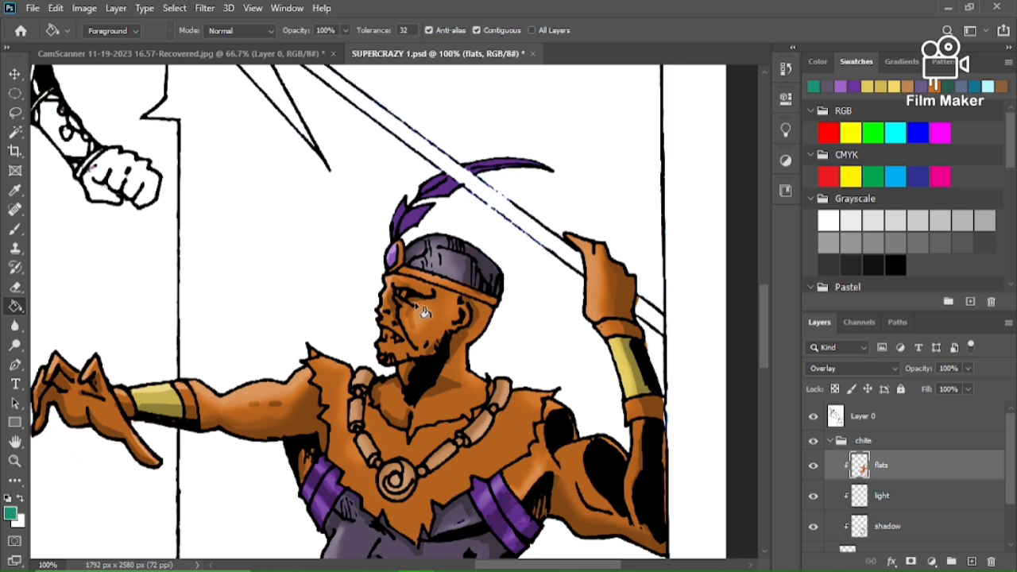
key("l")
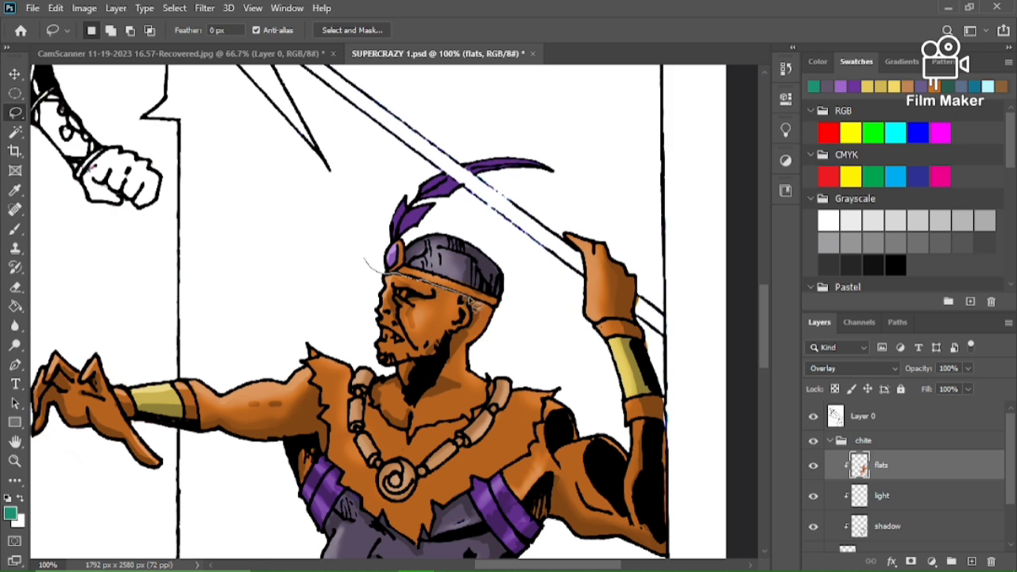
mouse_move(504, 314)
left_mouse_down()
mouse_move(411, 215)
mouse_move(358, 236)
mouse_move(363, 275)
left_mouse_up()
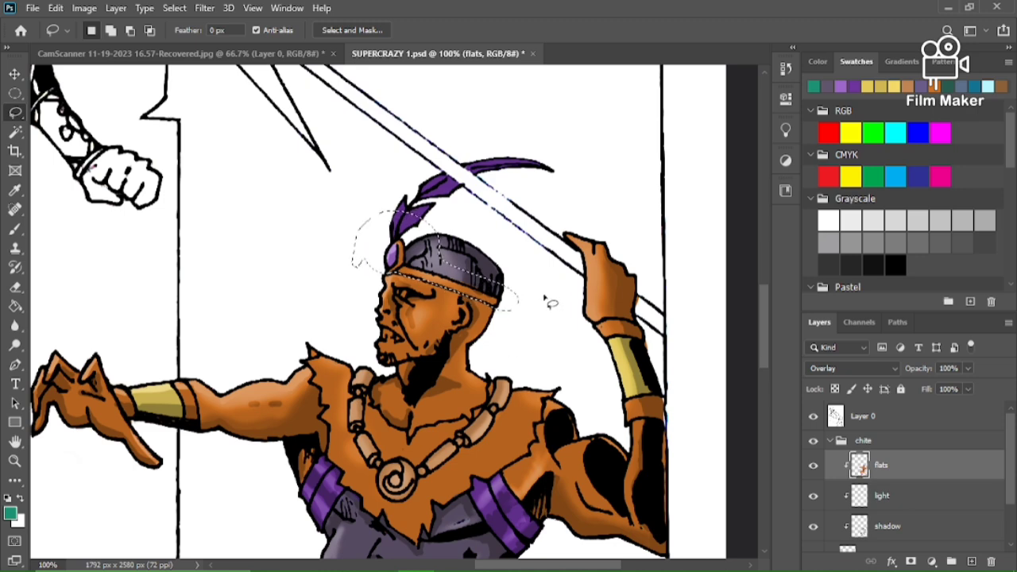
Fill the outlined headband and the gem's rim with green using the Paint Bucket and clear the selection
key("g")
left_click(478, 297)
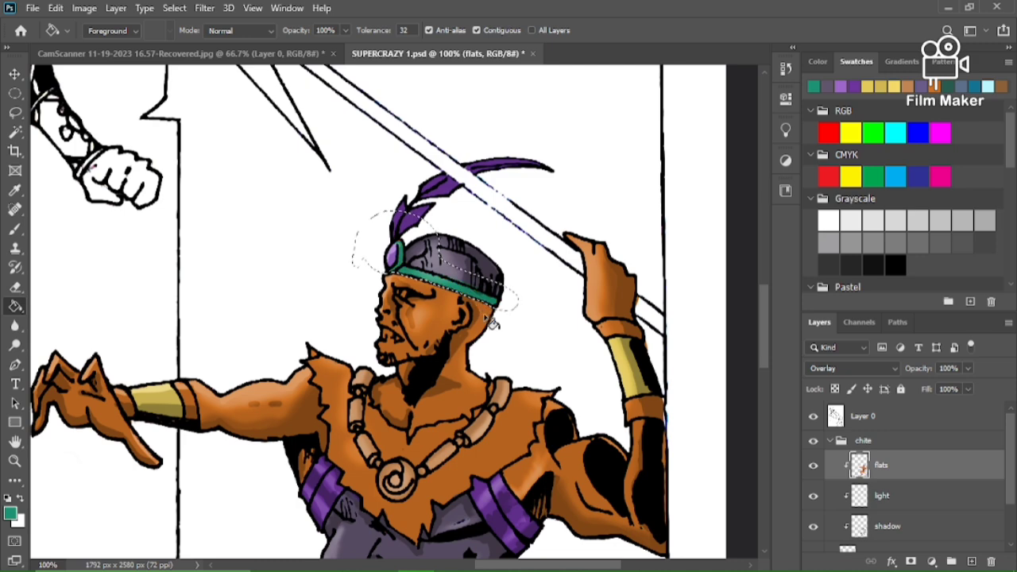
key("ctrl+d")
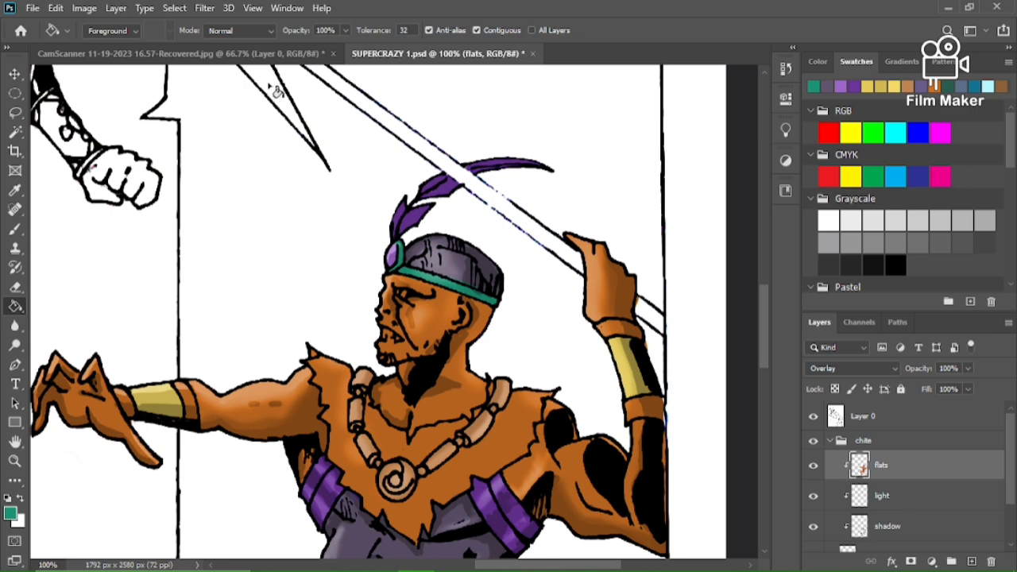
Sample a greyish brown from the coloured reference drawing, adjust it, and try it on the warrior's face with the Brush
left_click(240, 54)
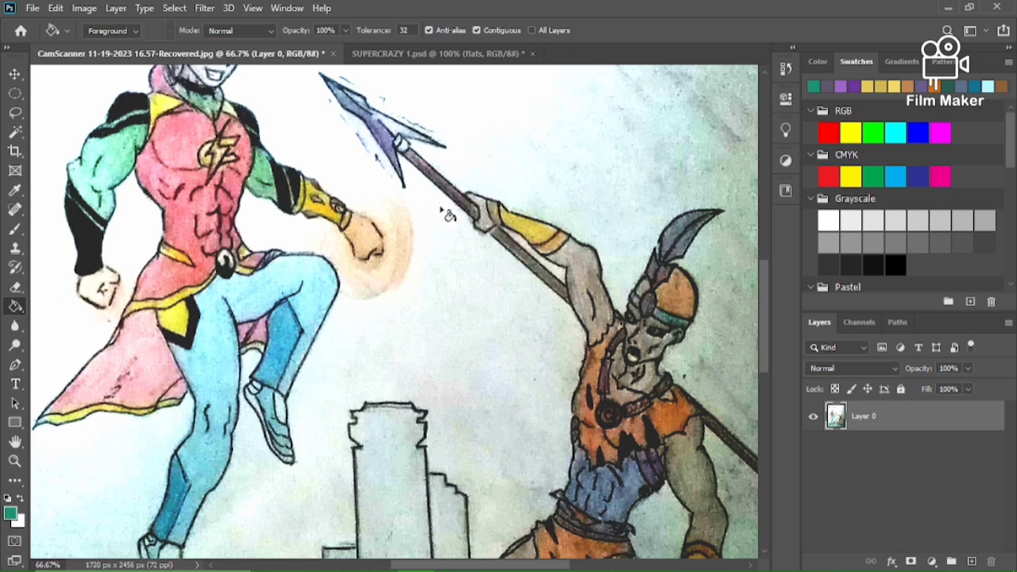
key("i")
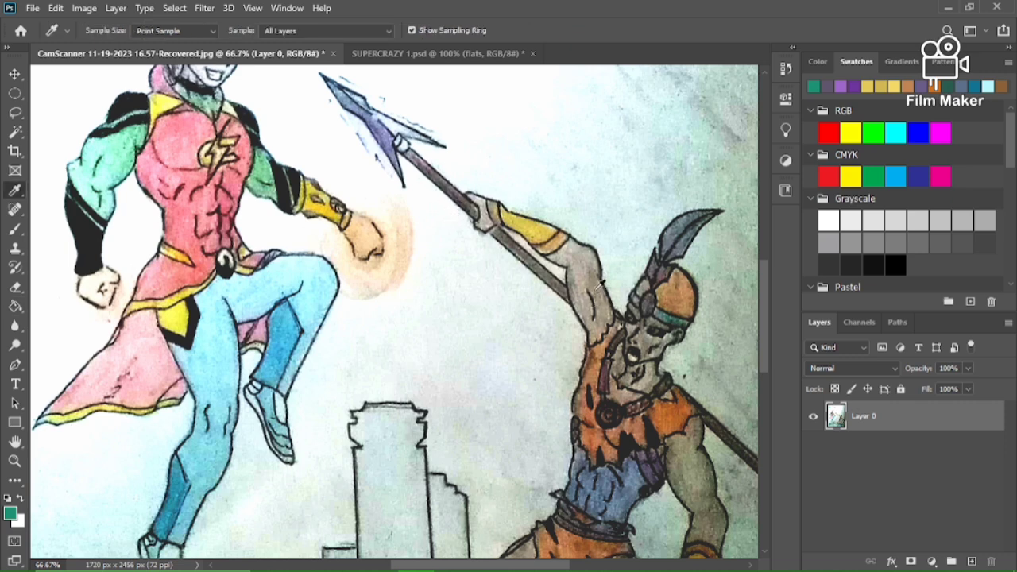
left_click(571, 298)
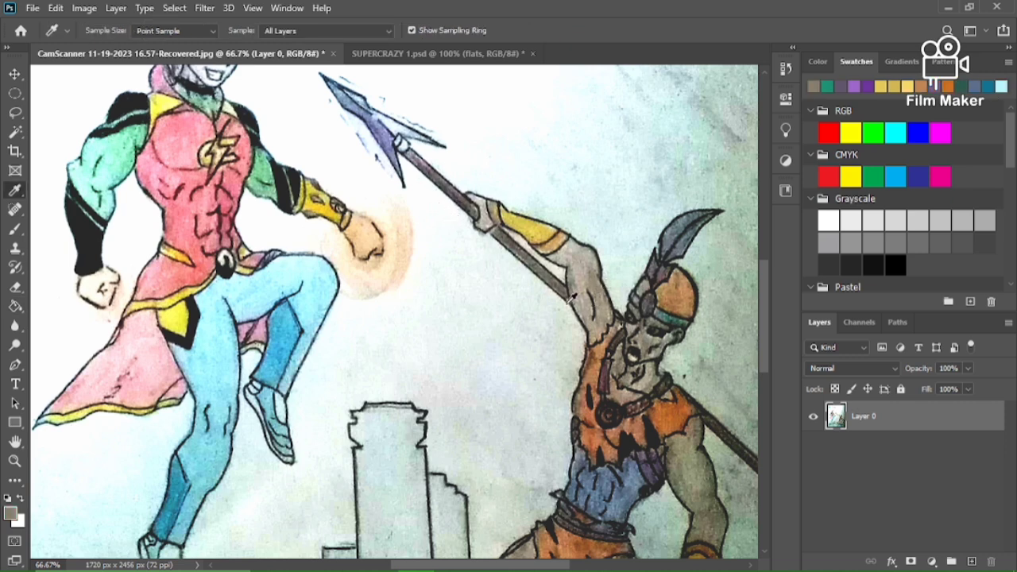
left_click(817, 62)
left_click(879, 166)
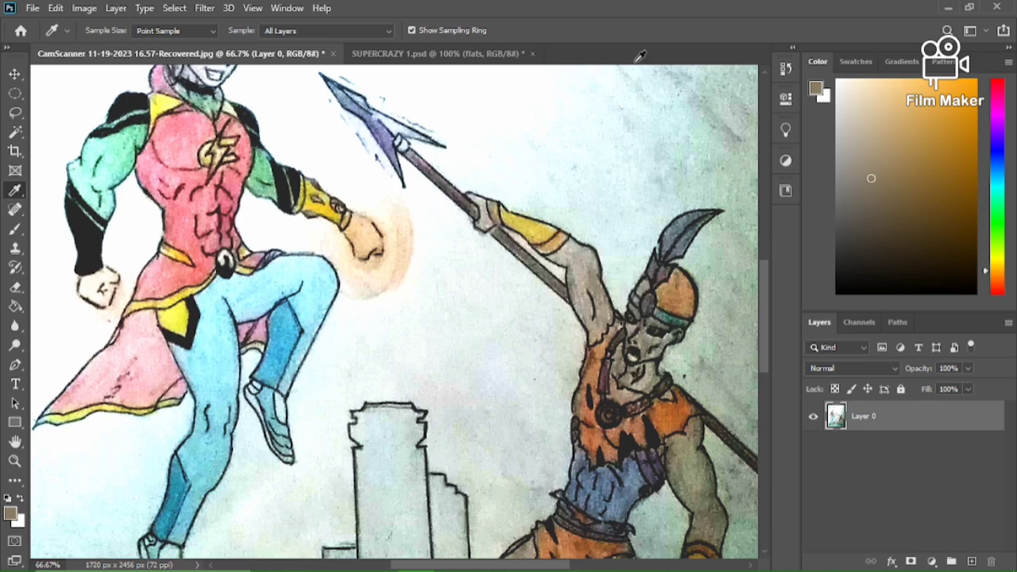
left_click(378, 56)
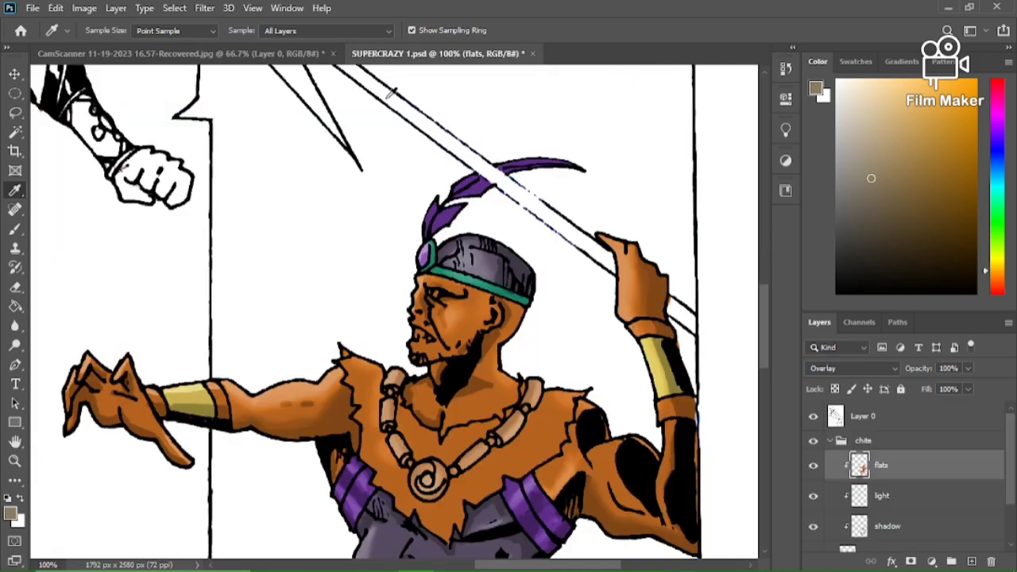
key("b")
mouse_move(475, 340)
left_mouse_down()
mouse_move(405, 342)
mouse_move(398, 318)
mouse_move(476, 341)
mouse_move(432, 324)
mouse_move(463, 322)
left_mouse_up()
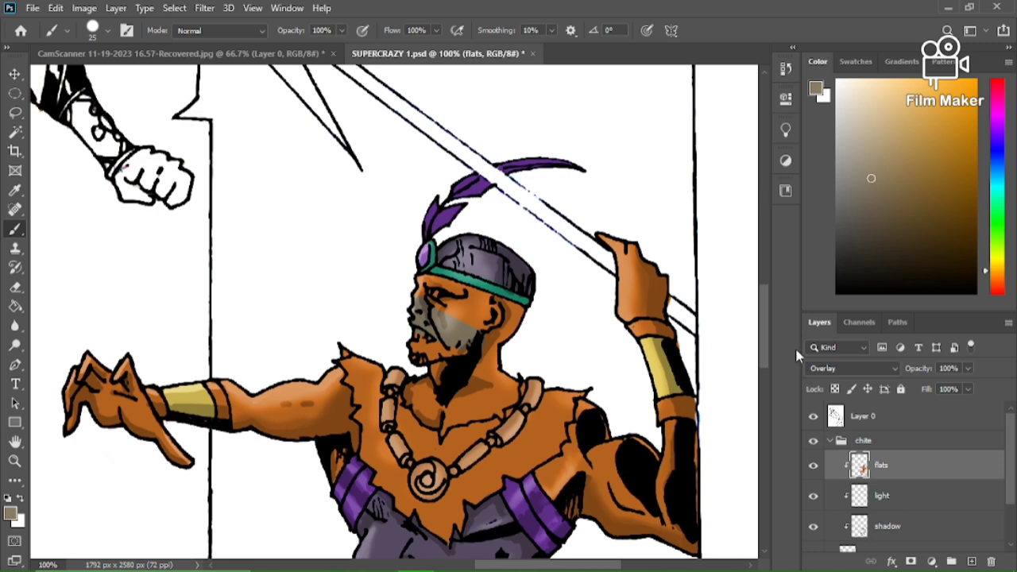
Paint the warrior's face, ear, scalp and neck with the brown swatch from the Pale group, reducing the brush size to 15
left_click(858, 61)
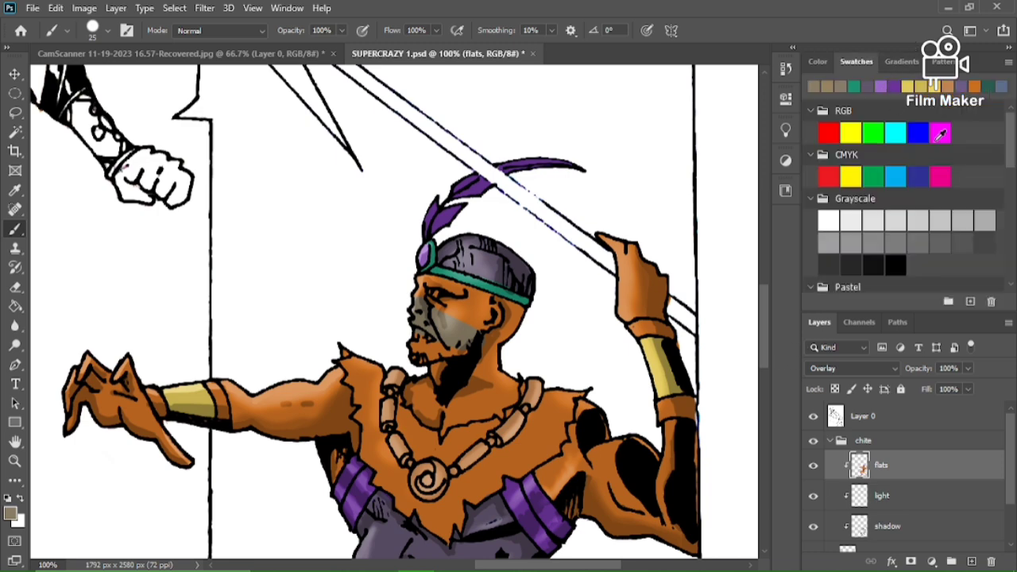
left_click_drag(1011, 140, 1010, 280)
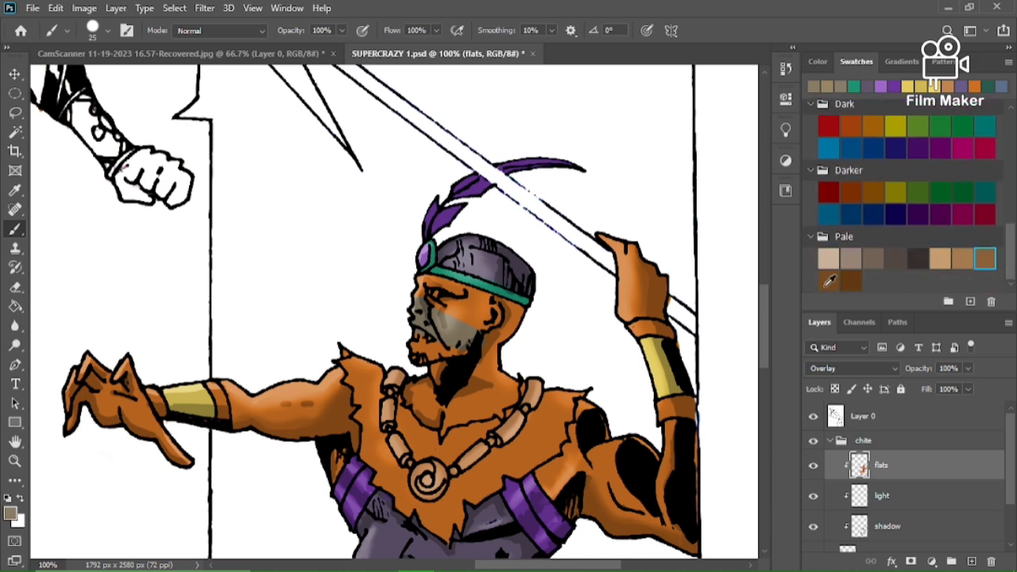
left_click(829, 280)
mouse_move(416, 315)
left_mouse_down()
mouse_move(481, 352)
mouse_move(409, 308)
mouse_move(451, 323)
mouse_move(421, 308)
mouse_move(429, 302)
mouse_move(405, 291)
mouse_move(412, 283)
mouse_move(409, 327)
mouse_move(451, 368)
mouse_move(419, 365)
mouse_move(430, 383)
mouse_move(446, 372)
mouse_move(504, 388)
left_mouse_up()
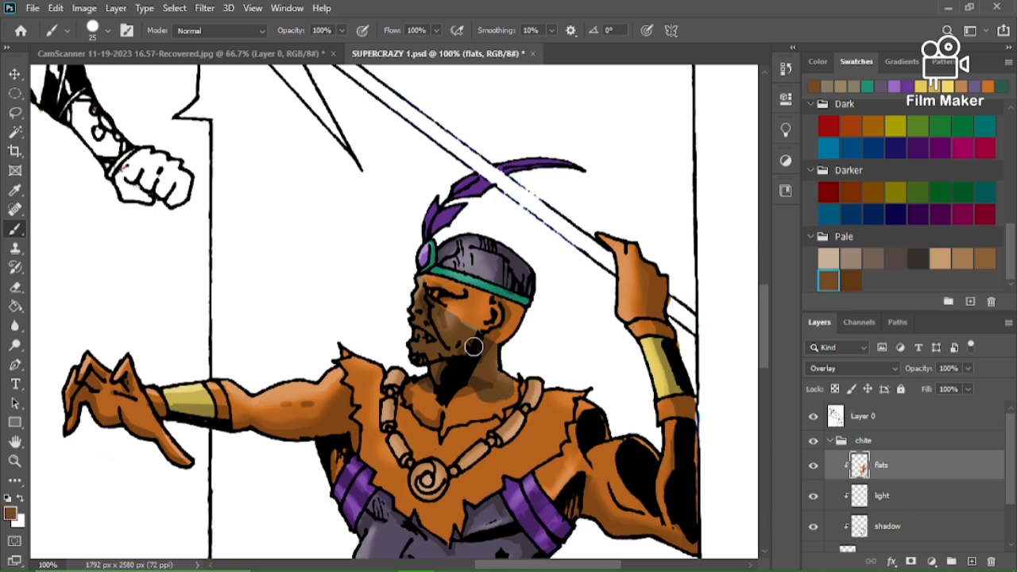
scroll(472, 345, "up", 1)
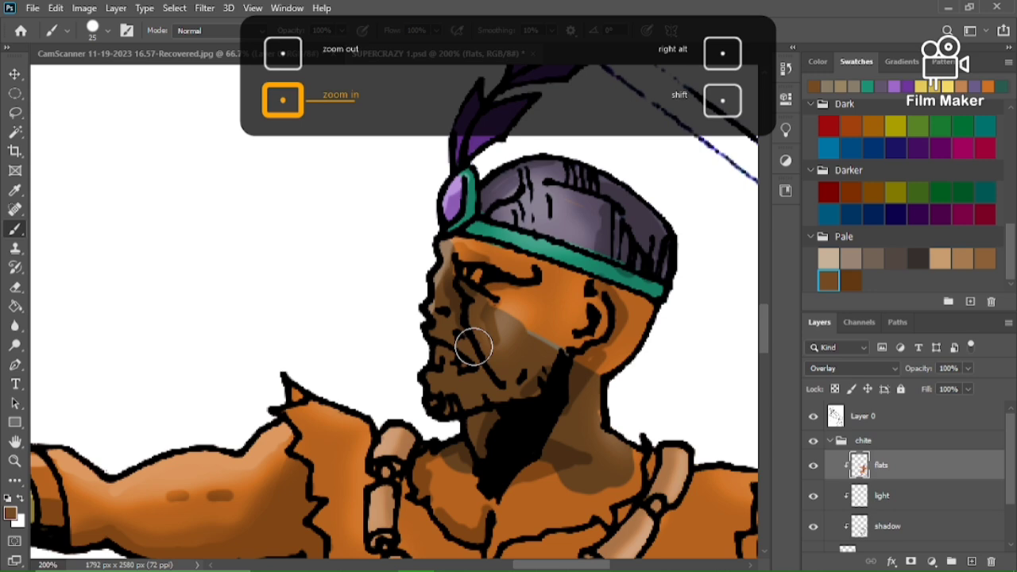
key("bracketleft")
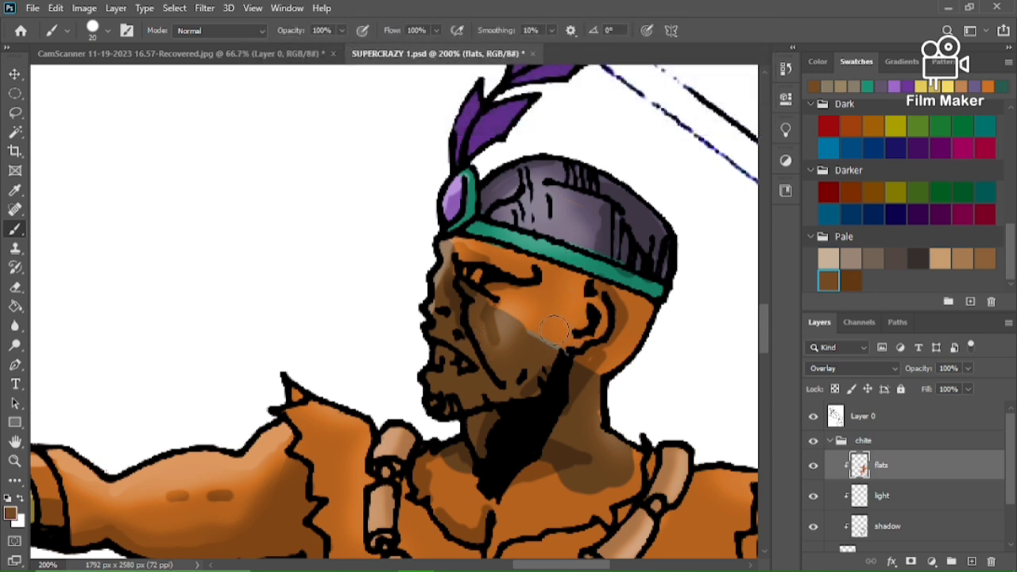
mouse_move(511, 324)
left_mouse_down()
mouse_move(486, 302)
mouse_move(505, 310)
mouse_move(500, 292)
mouse_move(491, 294)
mouse_move(577, 301)
mouse_move(637, 326)
mouse_move(650, 359)
mouse_move(568, 327)
mouse_move(552, 335)
mouse_move(606, 369)
mouse_move(589, 367)
mouse_move(539, 315)
mouse_move(624, 339)
mouse_move(626, 375)
mouse_move(595, 410)
left_mouse_up()
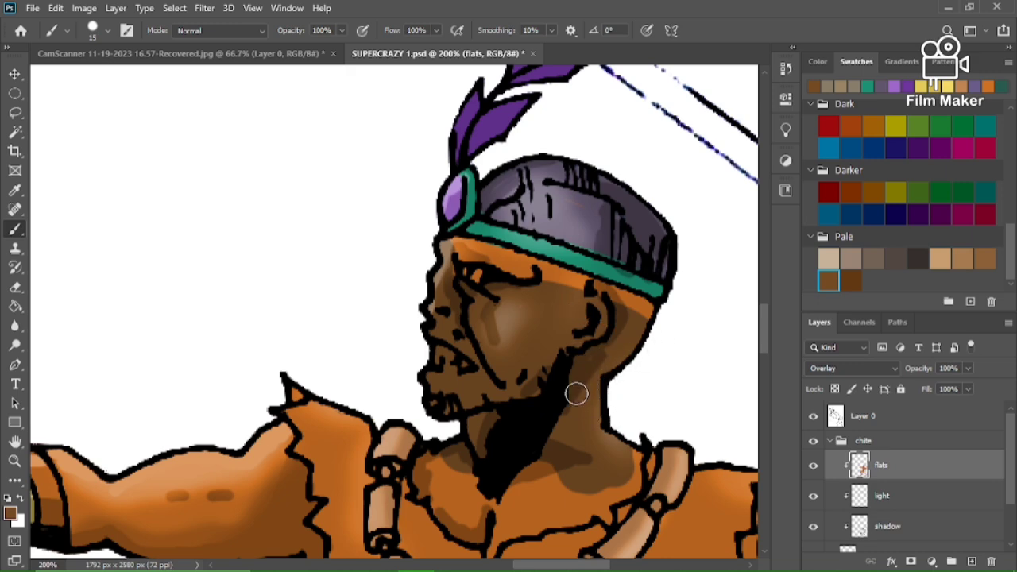
mouse_move(575, 363)
left_mouse_down()
mouse_move(631, 297)
mouse_move(459, 249)
mouse_move(484, 250)
mouse_move(549, 272)
mouse_move(433, 285)
left_mouse_up()
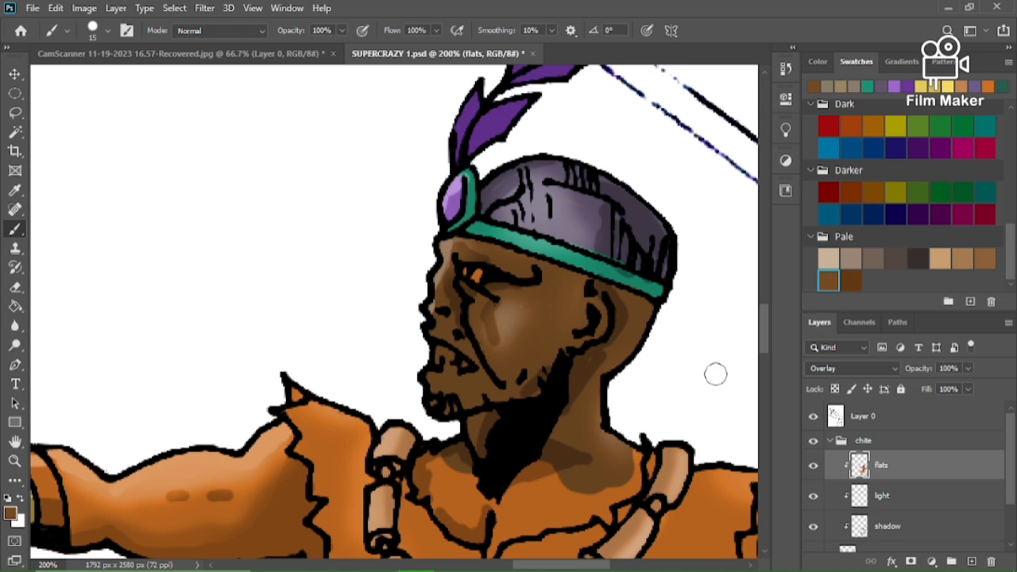
Paint the bare upper chest above the torn collar brown, using a brush size of 9 along its jagged edge
left_click_drag(764, 321, 767, 345)
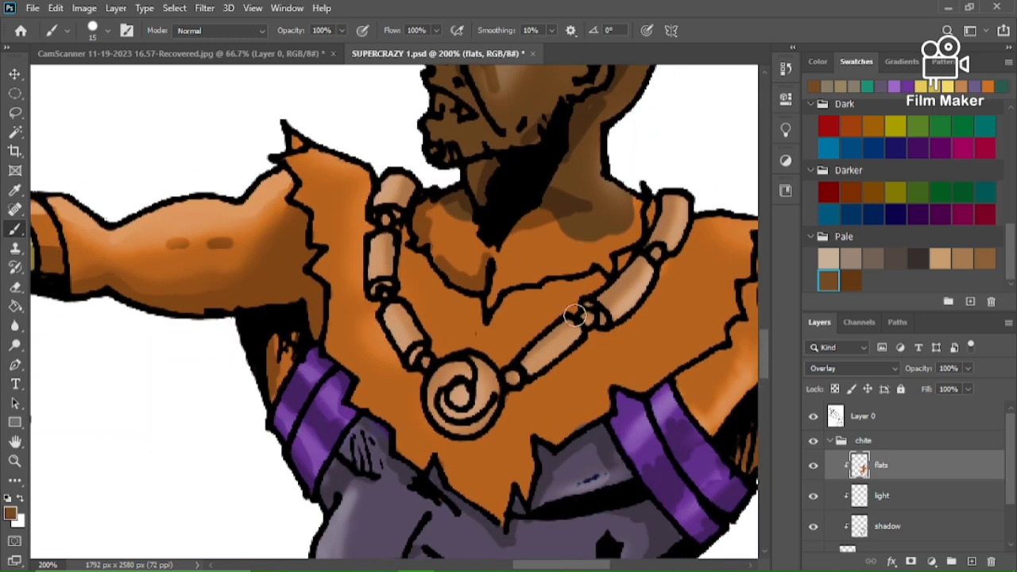
mouse_move(475, 265)
left_mouse_down()
mouse_move(435, 233)
mouse_move(469, 224)
mouse_move(432, 218)
mouse_move(429, 239)
mouse_move(434, 207)
mouse_move(426, 236)
mouse_move(505, 275)
mouse_move(420, 257)
mouse_move(501, 285)
left_mouse_up()
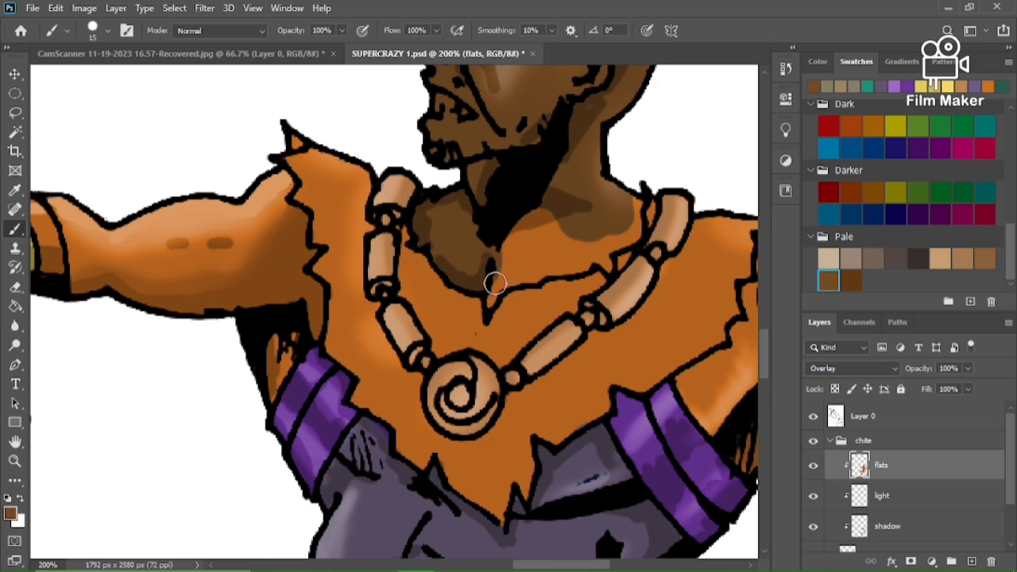
key("bracketleft")
mouse_move(486, 303)
left_mouse_down()
mouse_move(503, 275)
mouse_move(497, 289)
mouse_move(608, 266)
mouse_move(606, 254)
mouse_move(635, 235)
mouse_move(638, 197)
mouse_move(620, 232)
mouse_move(553, 251)
mouse_move(495, 225)
mouse_move(535, 236)
mouse_move(523, 214)
mouse_move(506, 269)
mouse_move(508, 256)
mouse_move(614, 247)
left_mouse_up()
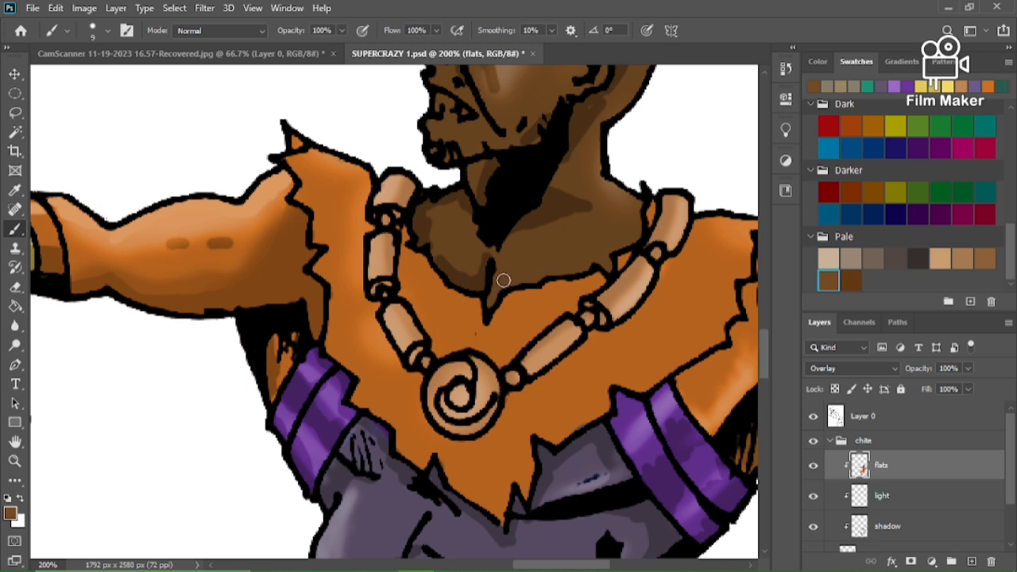
Paint the warrior's eye and teeth with the dull yellow swatch
left_click_drag(763, 346, 763, 329)
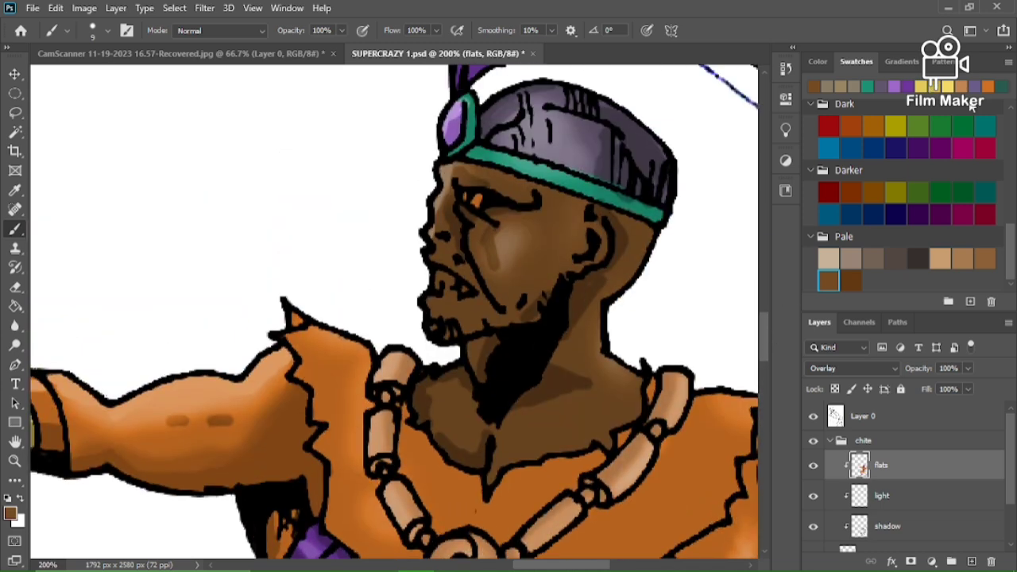
left_click(936, 84)
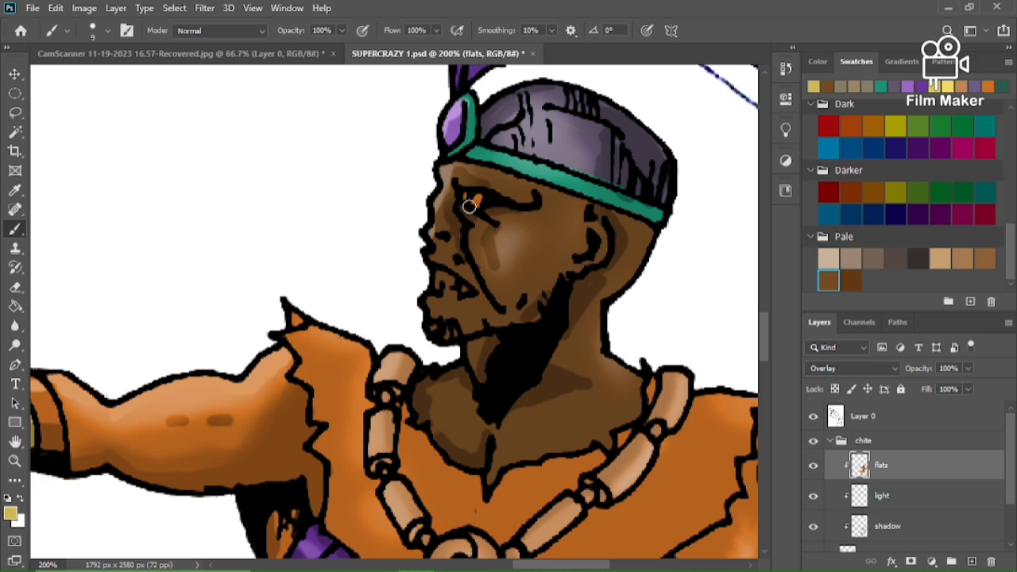
left_click_drag(479, 203, 468, 200)
mouse_move(423, 281)
left_mouse_down()
mouse_move(464, 288)
mouse_move(435, 277)
left_mouse_up()
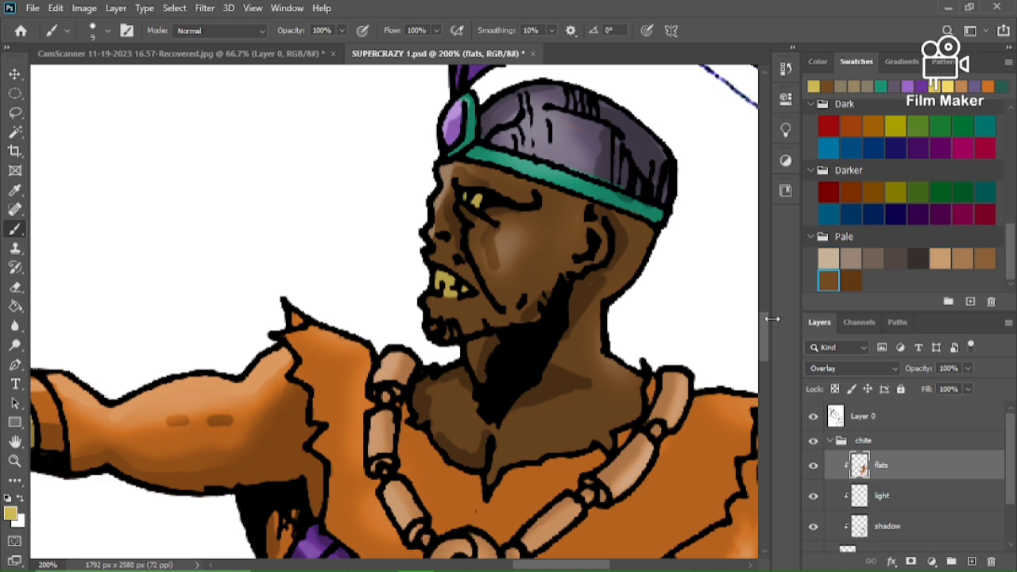
Brush a brown border around the raised arm's shoulder and upper arm, and fill the enclosed skin with brown
scroll(768, 347, "down", 3)
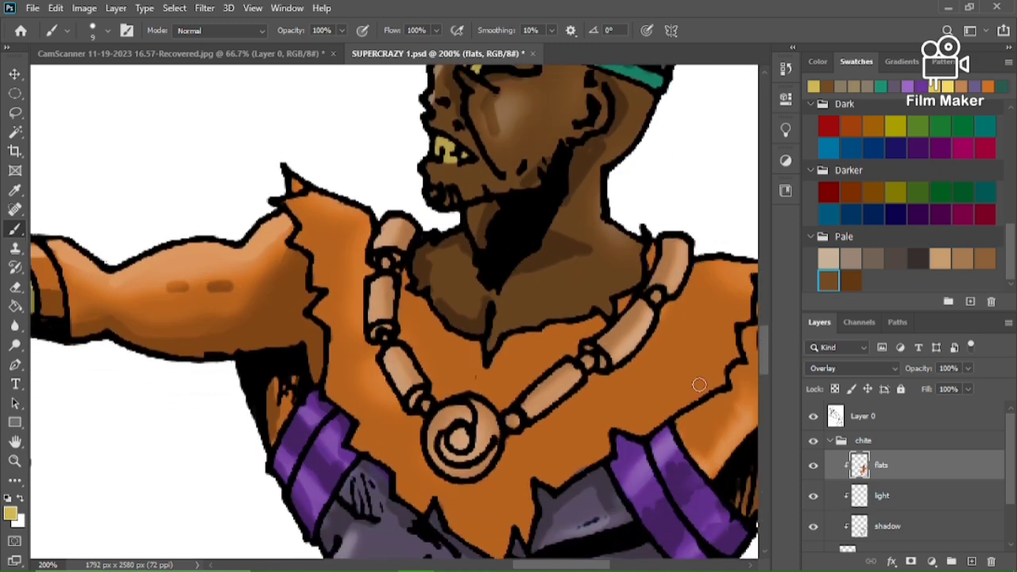
left_click_drag(532, 569, 555, 569)
left_click(827, 86)
mouse_move(604, 286)
left_mouse_down()
mouse_move(561, 426)
mouse_move(546, 433)
mouse_move(575, 399)
mouse_move(568, 396)
mouse_move(515, 424)
mouse_move(542, 471)
mouse_move(610, 540)
left_mouse_up()
mouse_move(588, 568)
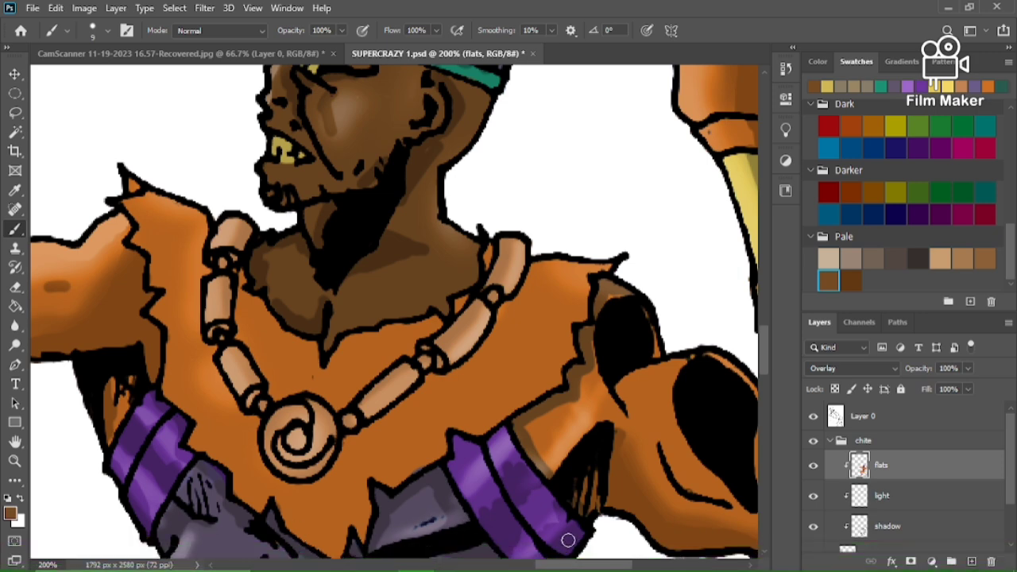
left_click_drag(553, 567, 597, 567)
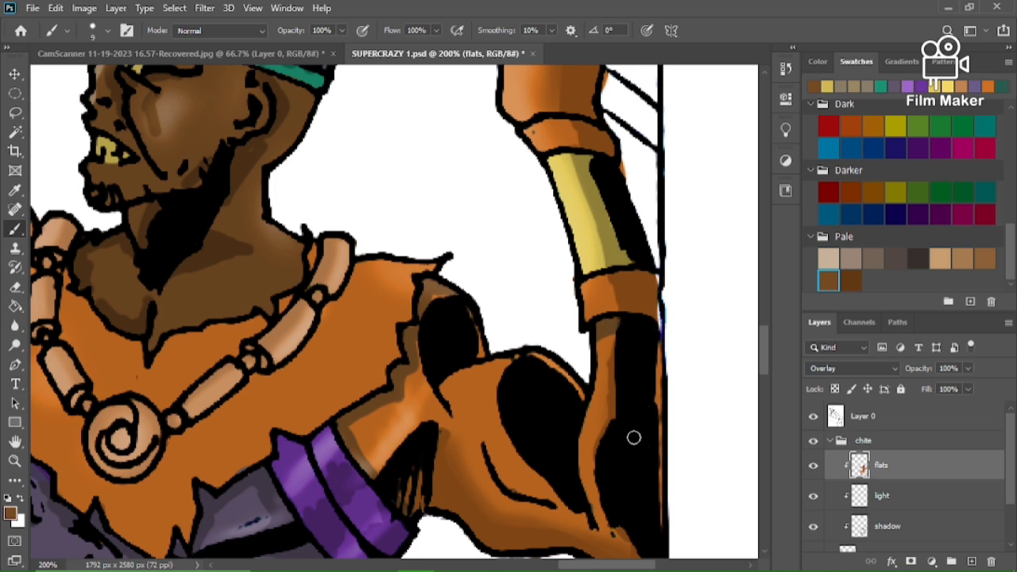
key("g")
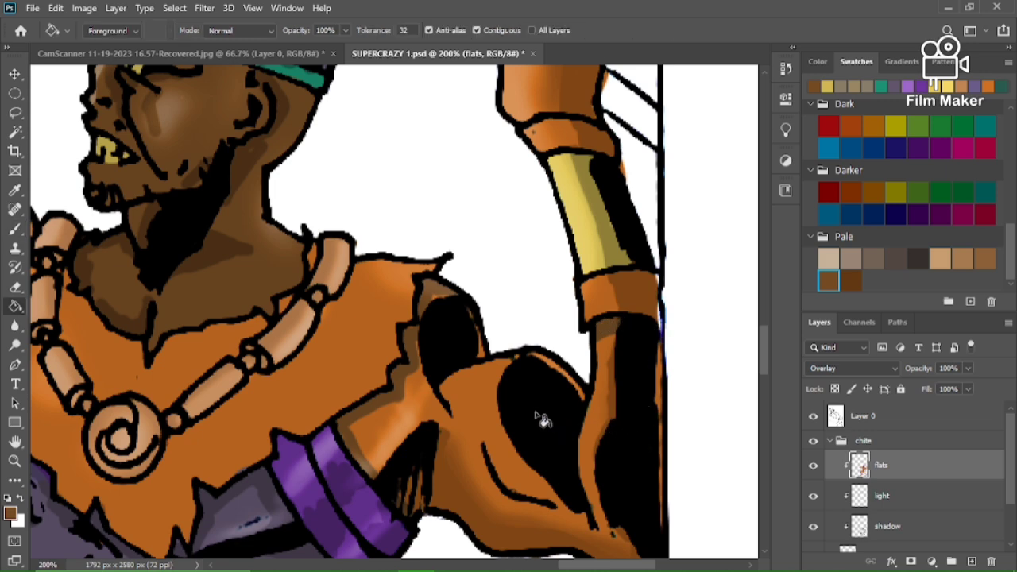
left_click(482, 404)
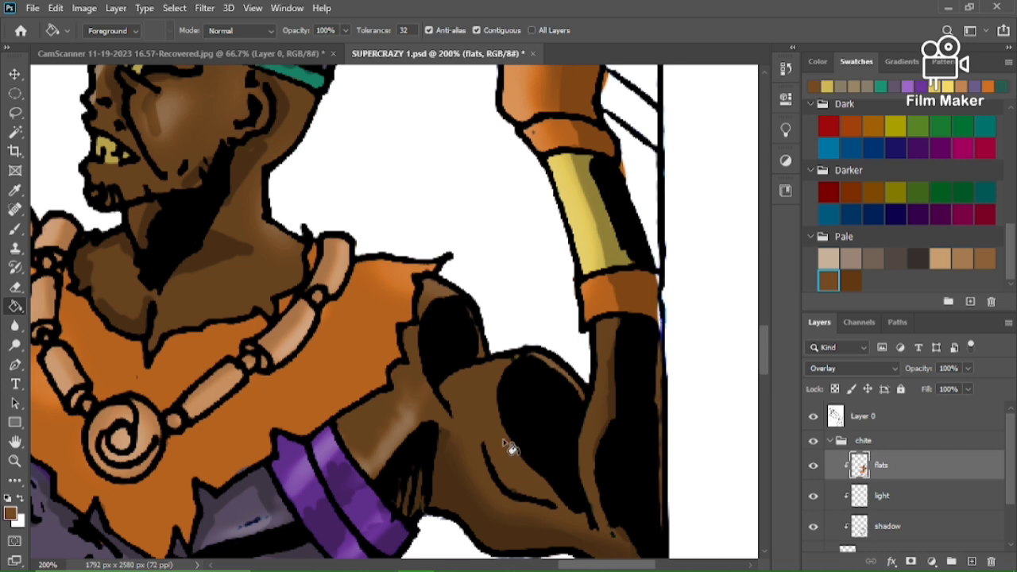
Brush a brown border along the raised hand's wrist above the cuff and fill the hand with brown
left_click_drag(763, 347, 763, 323)
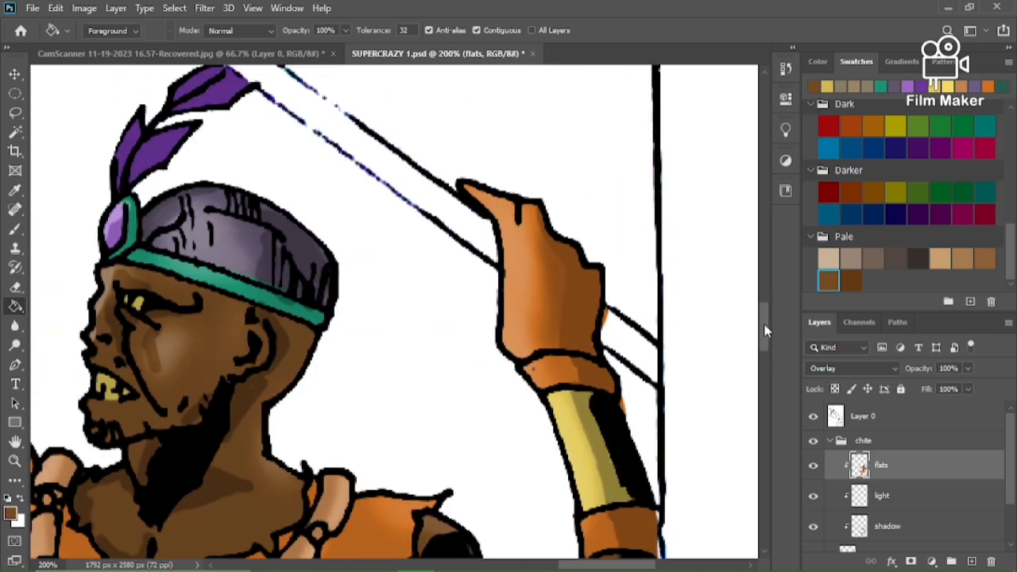
key("b")
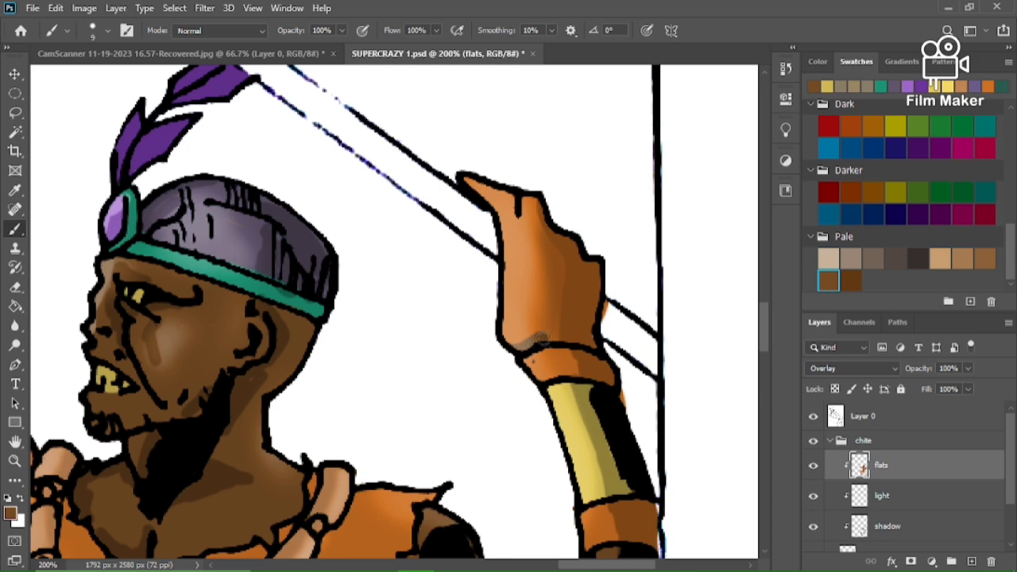
left_click_drag(576, 341, 622, 374)
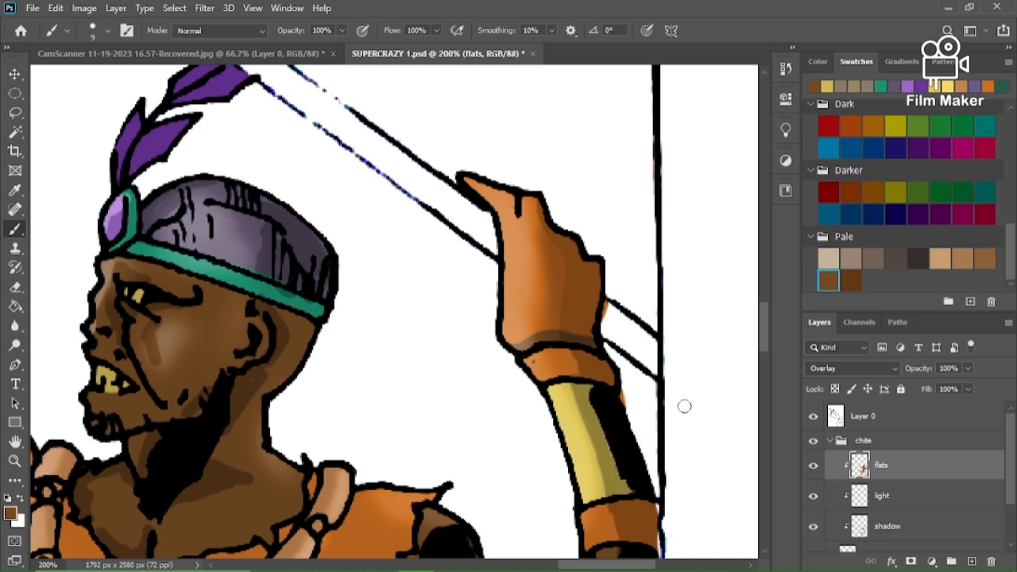
key("g")
left_click(572, 313)
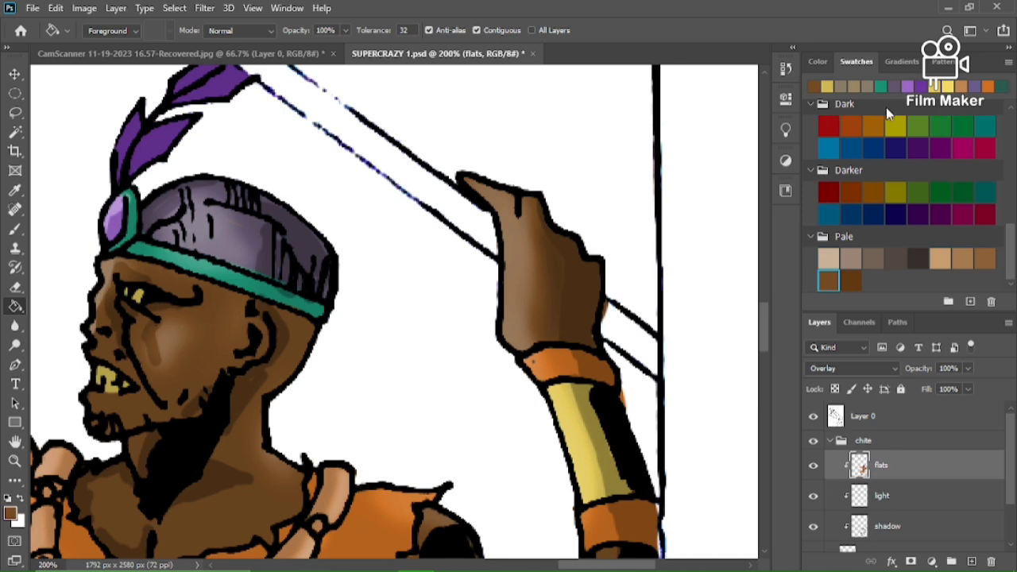
Brush brown borders on the outstretched arm, along the torn collar at the shoulder and beside the orange band below the elbow
left_click(991, 85)
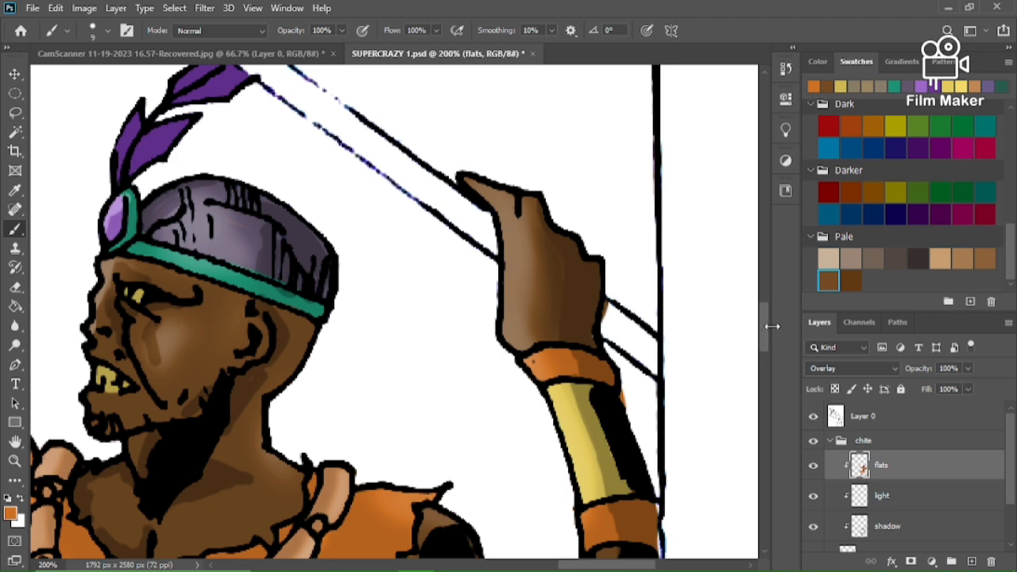
left_click_drag(763, 332, 762, 369)
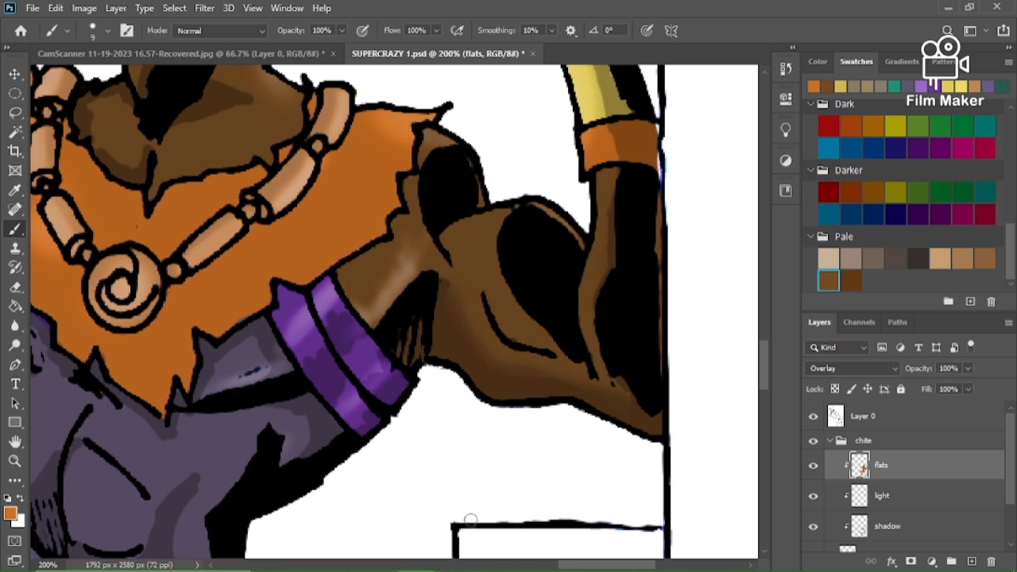
left_click_drag(584, 565, 477, 567)
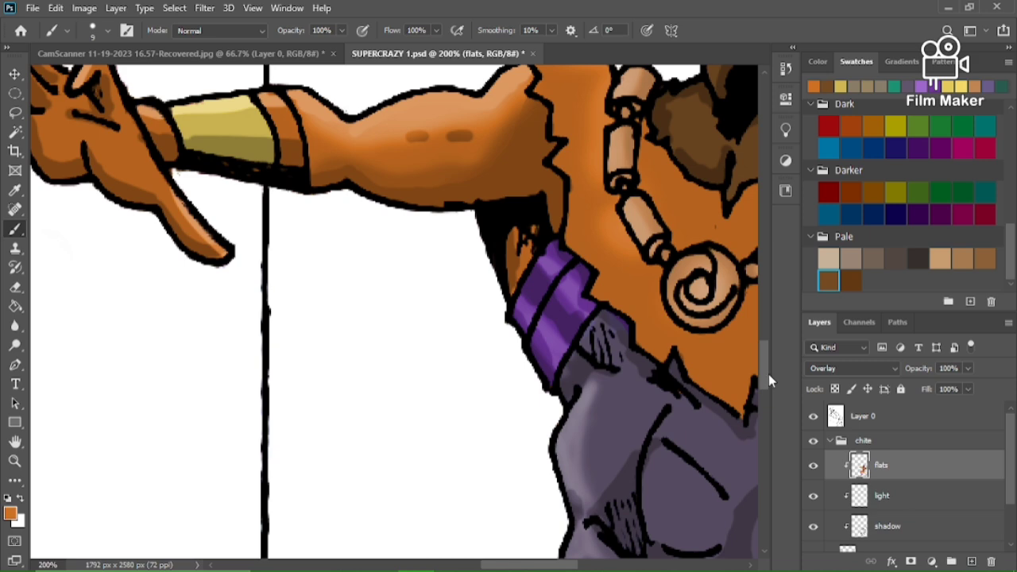
left_click_drag(768, 374, 767, 364)
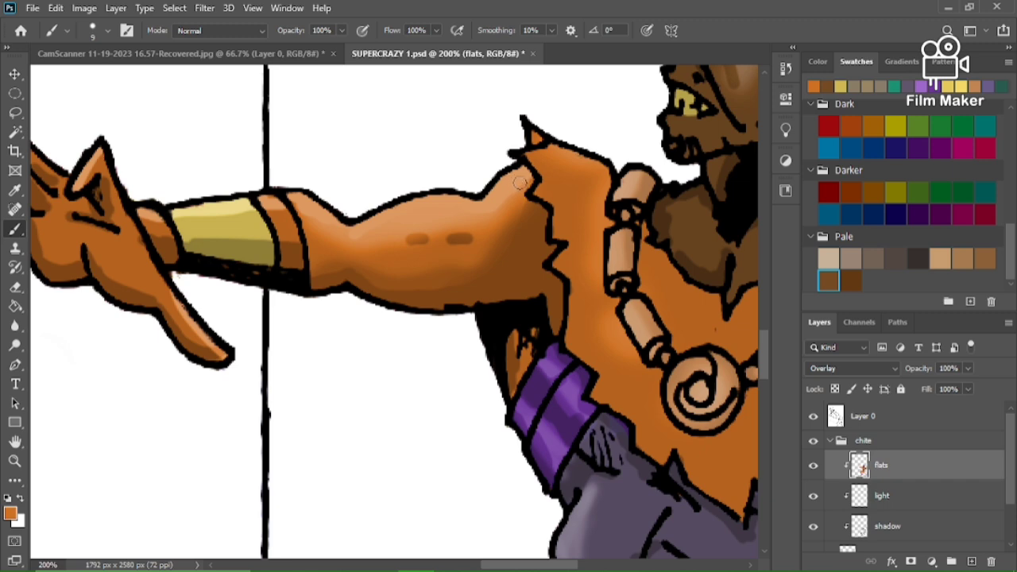
left_click(827, 85)
mouse_move(523, 190)
left_mouse_down()
mouse_move(542, 252)
mouse_move(554, 248)
mouse_move(541, 266)
mouse_move(560, 307)
mouse_move(503, 400)
left_mouse_up()
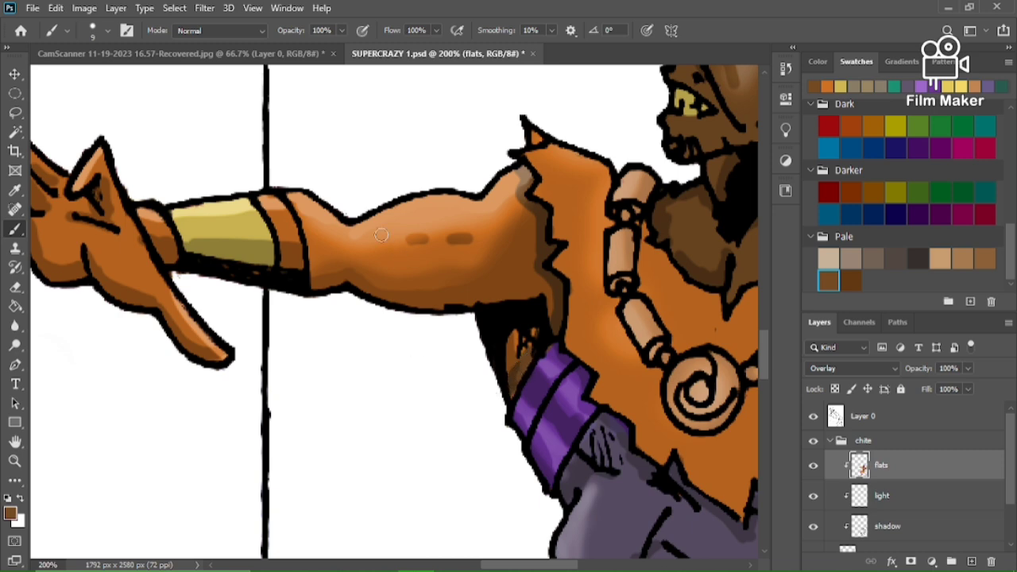
left_click_drag(302, 202, 318, 295)
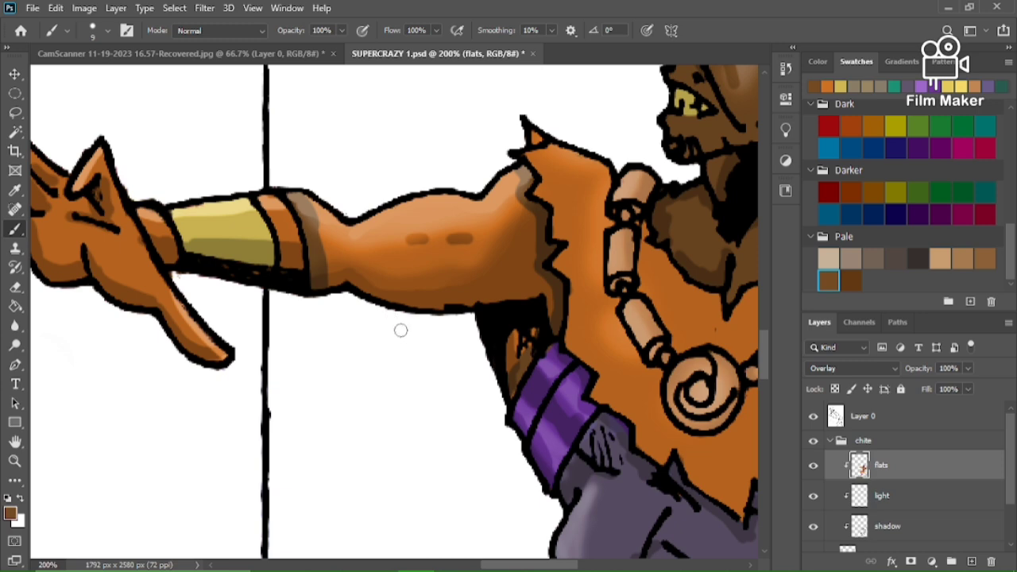
Try to fill the outstretched arm with brown between its brushed borders
key("g")
left_click(392, 282)
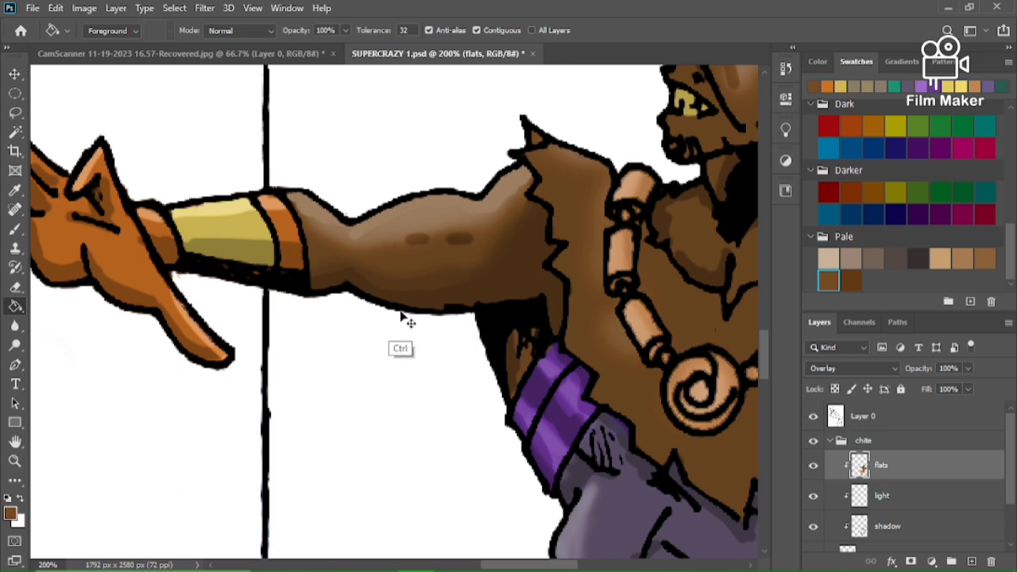
key("ctrl+z")
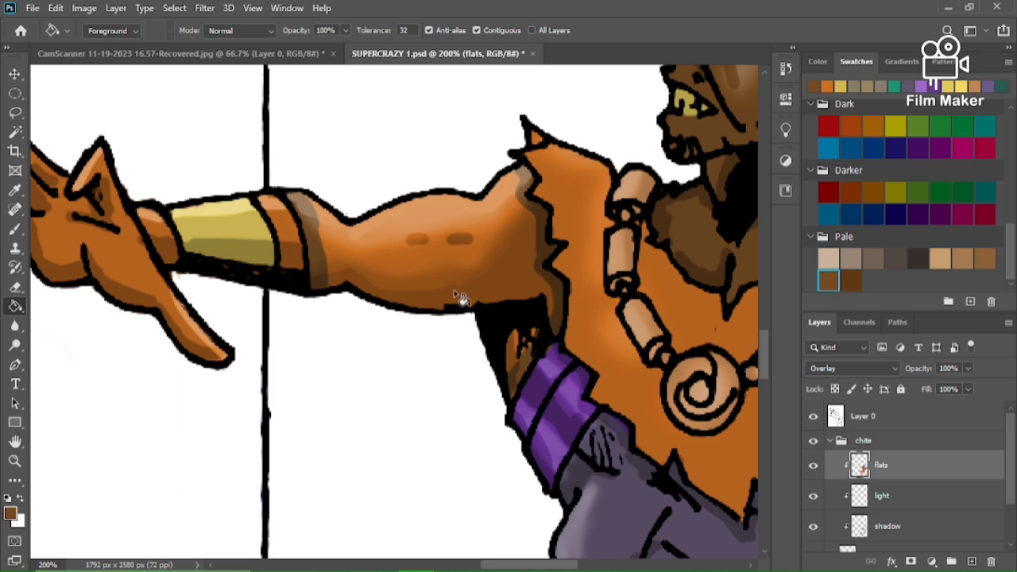
Paint the outstretched arm and its clawed hand brown, using a brush size of 30
key("b")
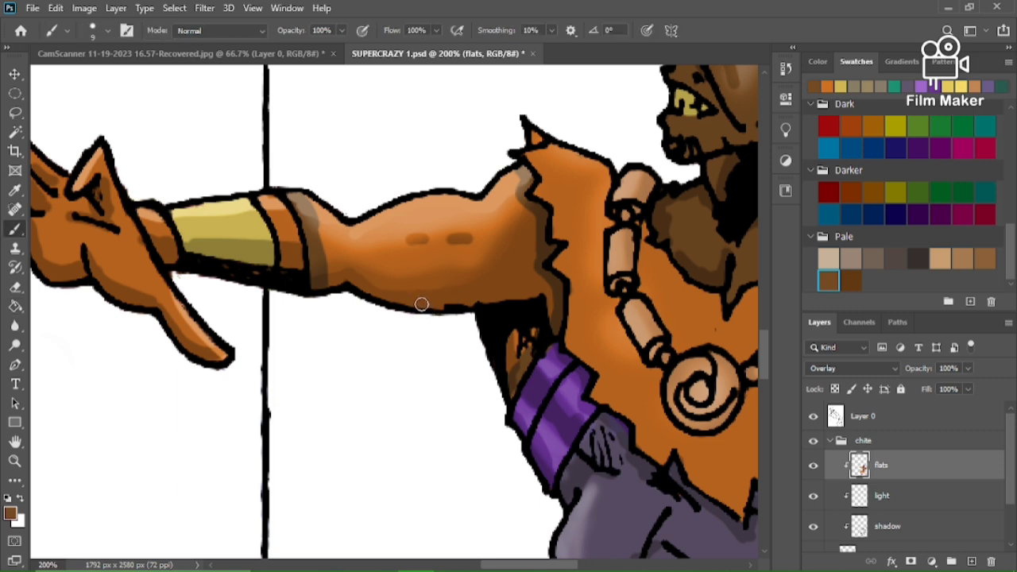
key("bracketright")
key("bracketright")
key("bracketright")
mouse_move(330, 203)
left_mouse_down()
mouse_move(366, 310)
mouse_move(328, 203)
mouse_move(344, 309)
mouse_move(358, 196)
mouse_move(389, 263)
mouse_move(402, 227)
mouse_move(397, 285)
mouse_move(440, 265)
mouse_move(513, 340)
mouse_move(500, 385)
mouse_move(539, 305)
mouse_move(518, 217)
mouse_move(505, 189)
mouse_move(445, 200)
left_mouse_up()
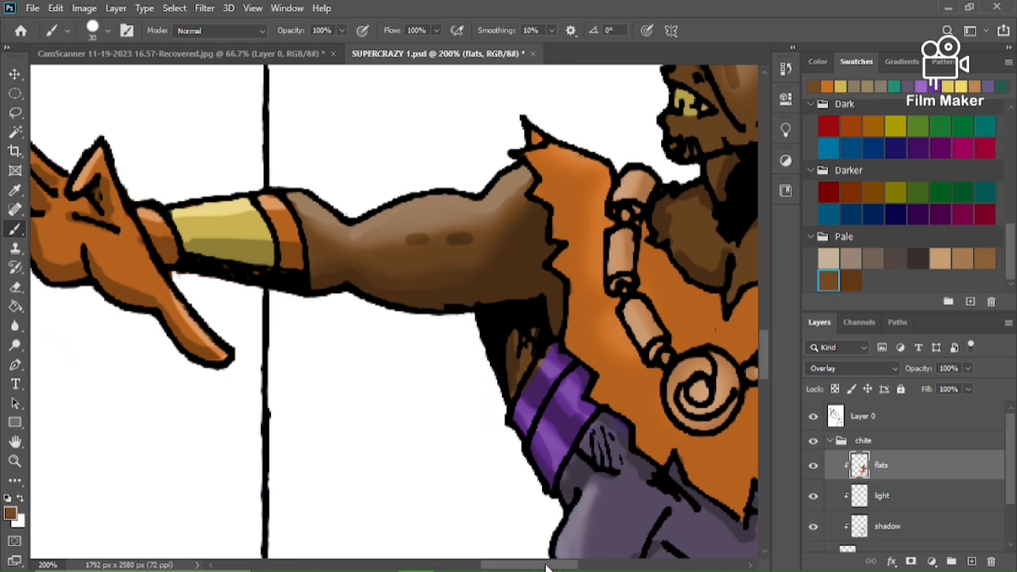
left_click_drag(538, 566, 511, 566)
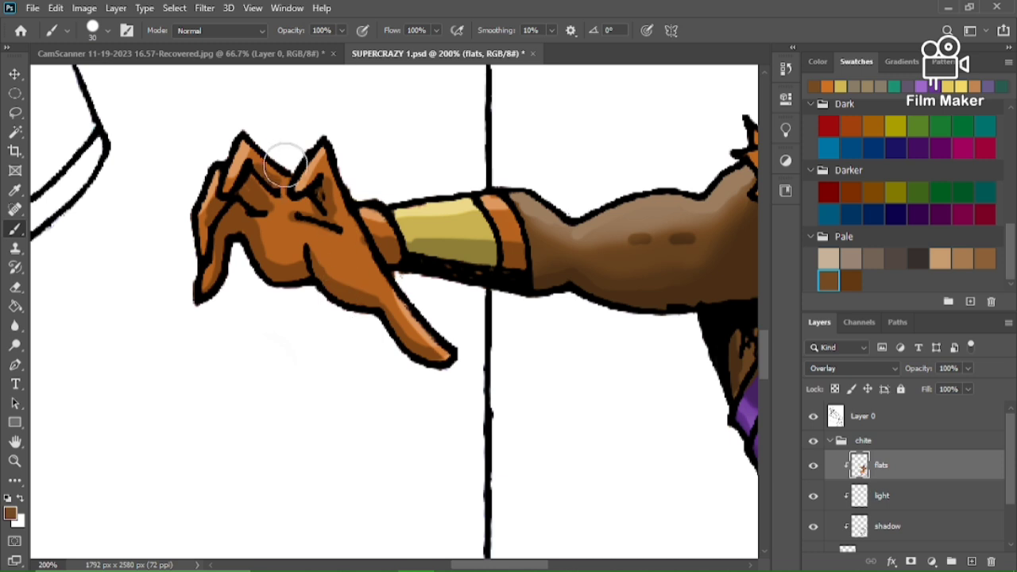
mouse_move(310, 151)
left_mouse_down()
mouse_move(333, 238)
mouse_move(383, 306)
mouse_move(363, 286)
mouse_move(333, 223)
mouse_move(388, 313)
mouse_move(443, 358)
mouse_move(350, 321)
mouse_move(224, 242)
mouse_move(222, 209)
mouse_move(331, 182)
mouse_move(271, 173)
mouse_move(202, 234)
mouse_move(204, 291)
left_mouse_up()
Lasso the bent front leg along the loincloth's torn edge and down to the boot cuff, and fill it with brown
key("ctrl+plus")
key("ctrl+minus")
key("ctrl+minus")
key("ctrl+minus")
key("ctrl+minus")
key("ctrl+minus")
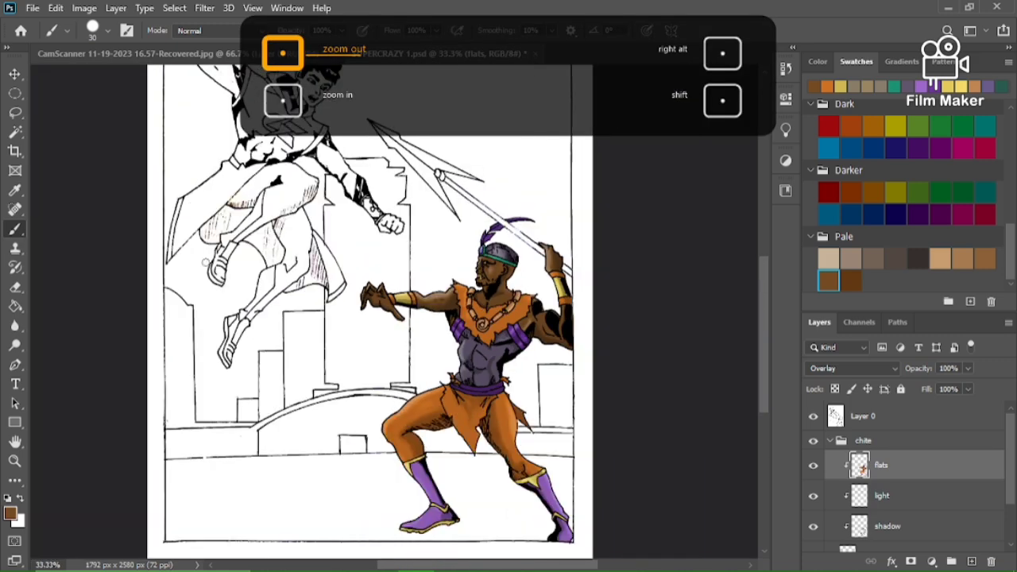
key("ctrl+plus")
key("ctrl+plus")
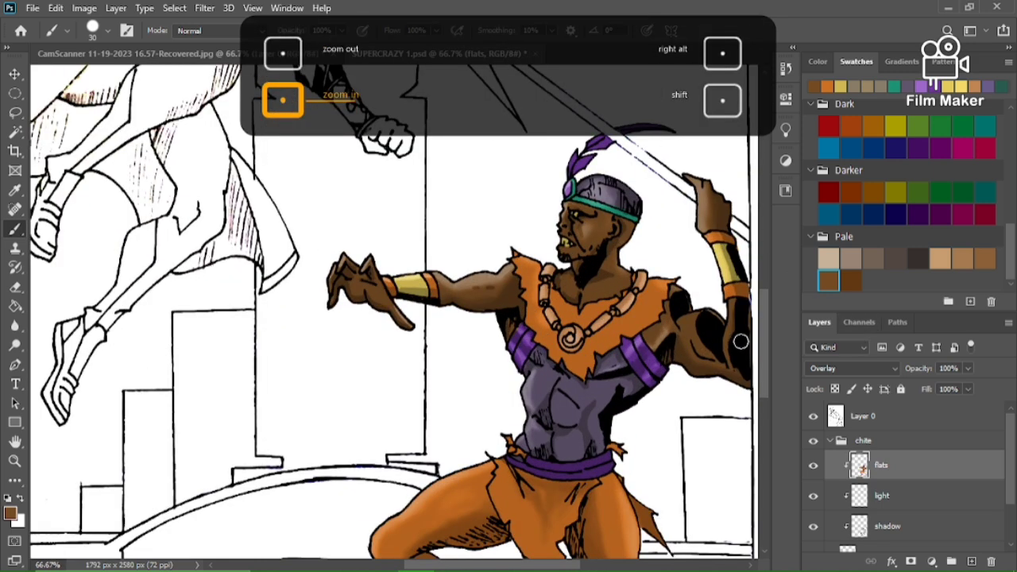
left_click_drag(761, 340, 779, 394)
key("ctrl+plus")
key("ctrl+plus")
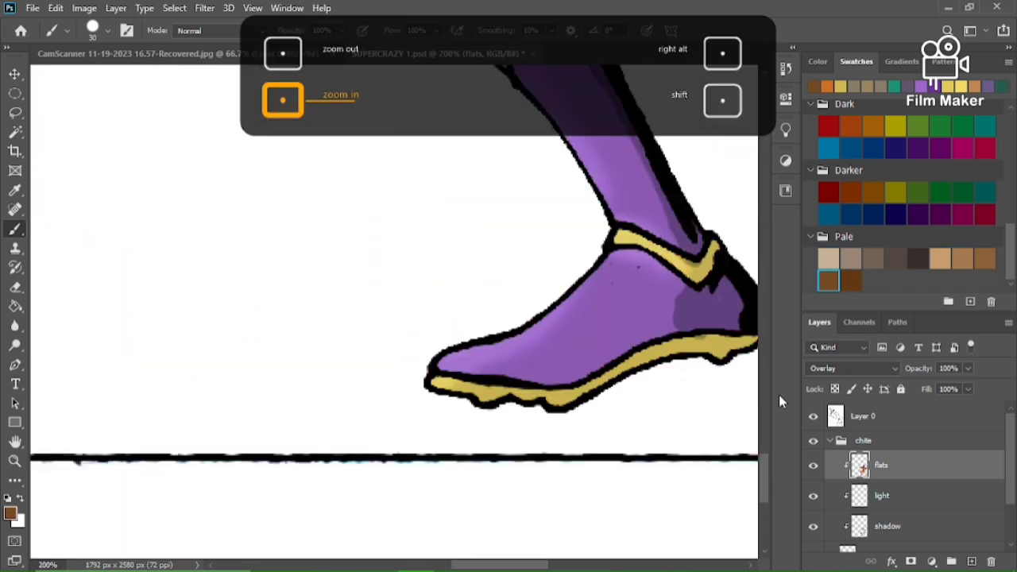
left_click_drag(489, 567, 528, 565)
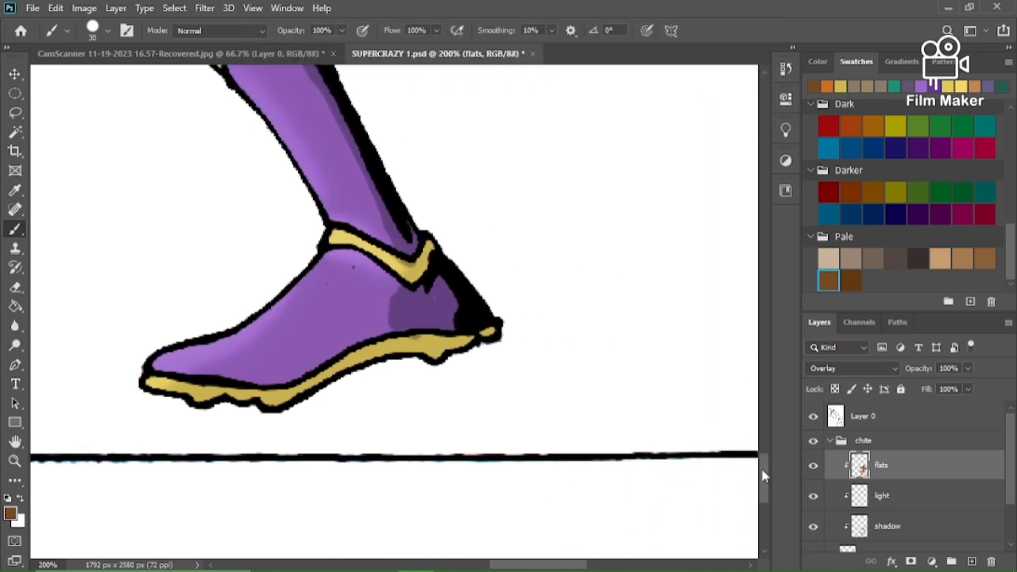
left_click_drag(764, 473, 761, 397)
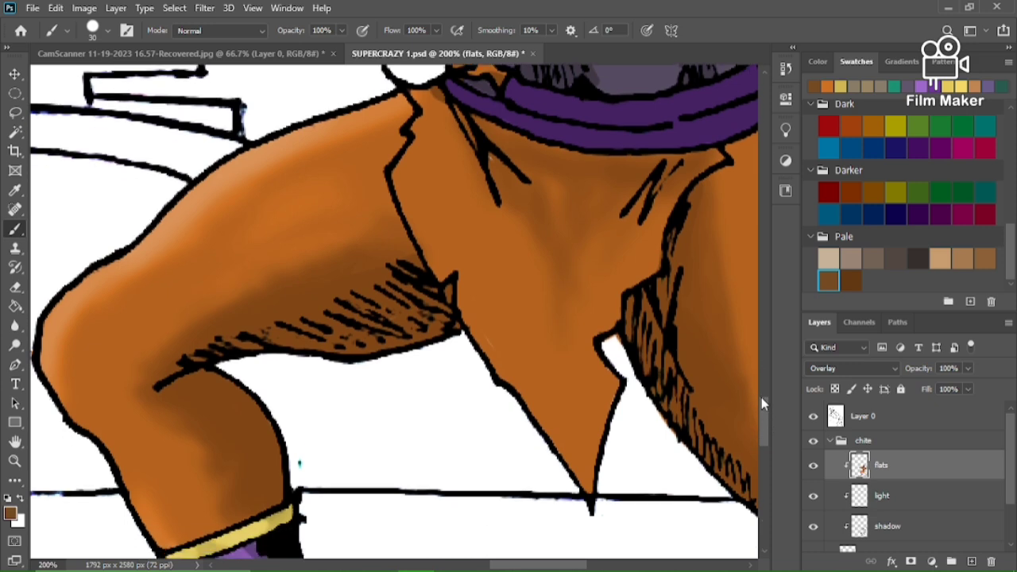
key("l")
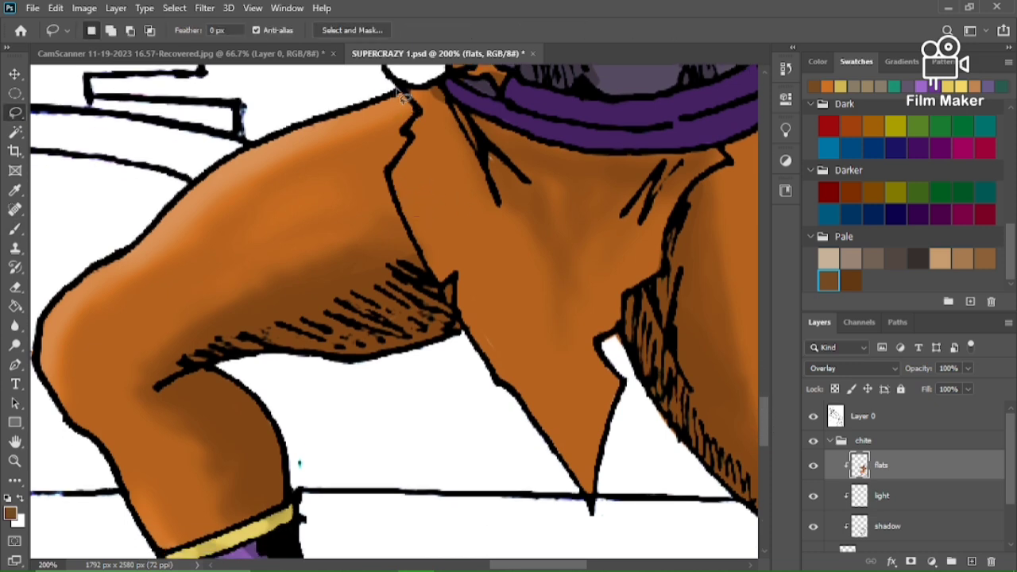
mouse_move(384, 78)
left_mouse_down()
mouse_move(423, 124)
mouse_move(393, 182)
mouse_move(423, 255)
left_mouse_up()
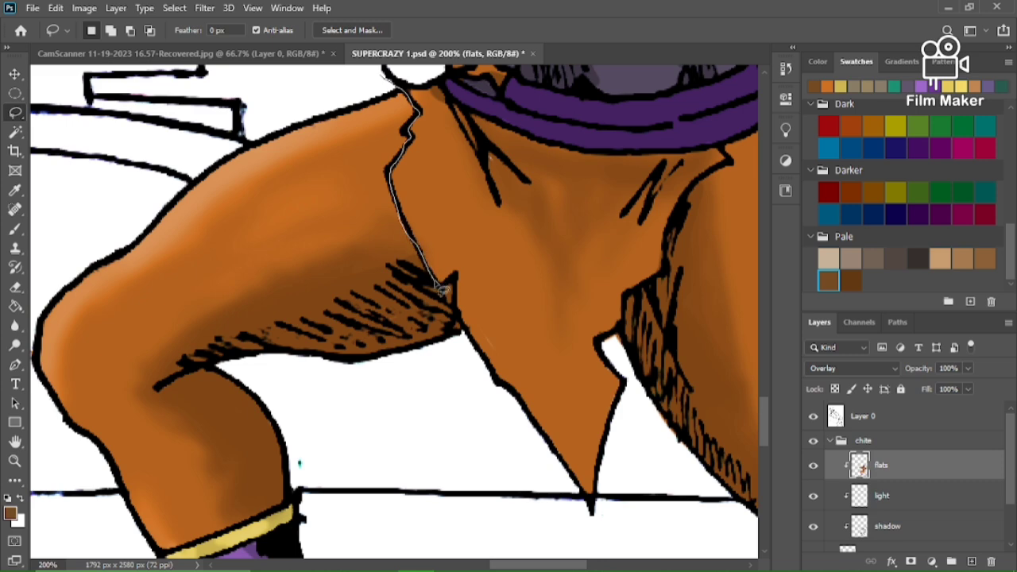
mouse_move(445, 293)
left_mouse_down()
mouse_move(462, 353)
mouse_move(396, 414)
mouse_move(339, 432)
mouse_move(340, 496)
mouse_move(232, 529)
mouse_move(199, 558)
mouse_move(133, 557)
mouse_move(82, 529)
mouse_move(24, 443)
mouse_move(2, 379)
mouse_move(12, 282)
mouse_move(69, 201)
mouse_move(155, 145)
mouse_move(209, 91)
mouse_move(282, 50)
mouse_move(401, 90)
left_mouse_up()
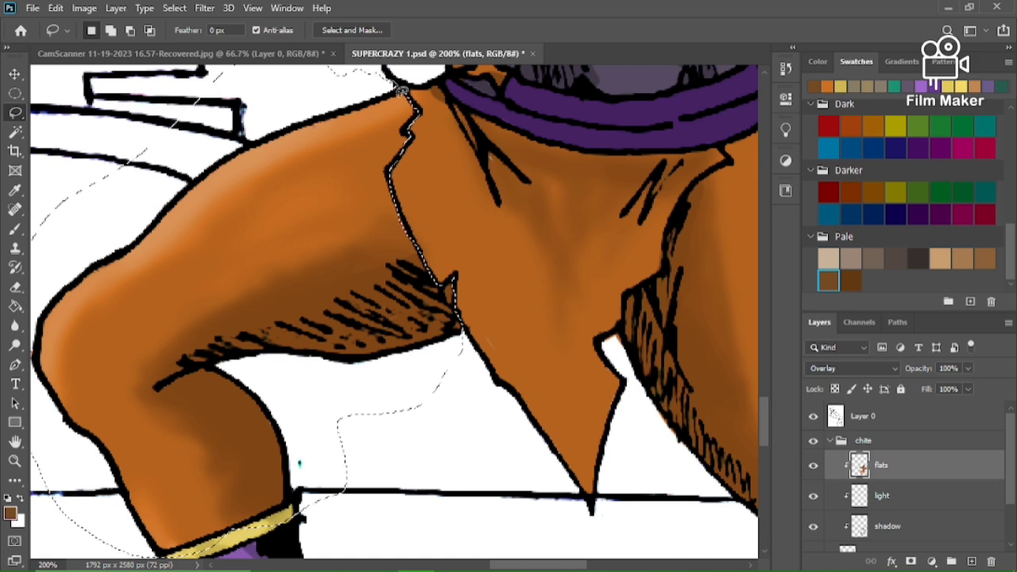
key("g")
left_click(259, 307)
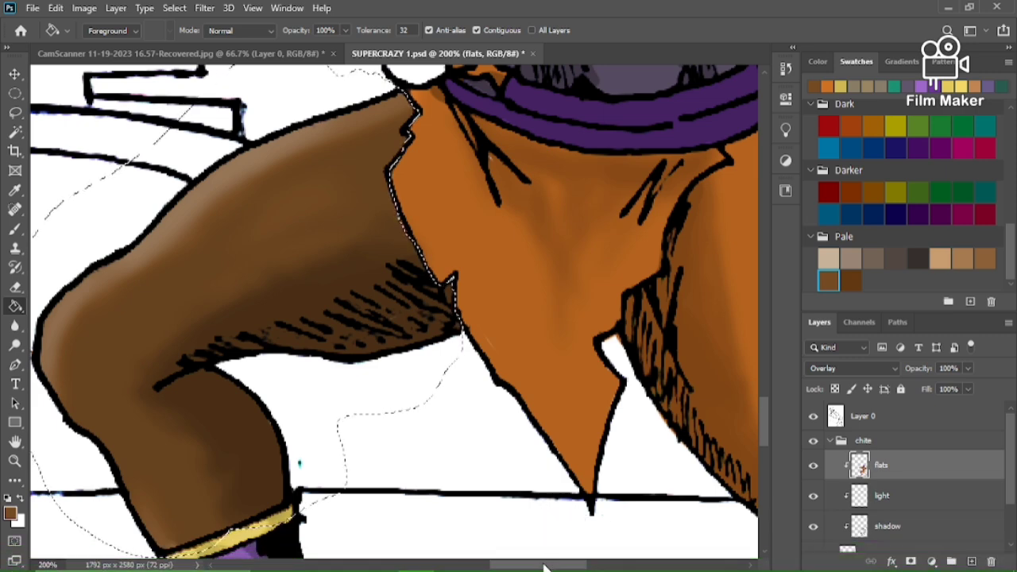
Replace the selection with a lasso around the rear leg between loincloth and boot cuff, and fill that leg with brown
left_click_drag(560, 512, 431, 513)
left_click_drag(556, 565, 573, 565)
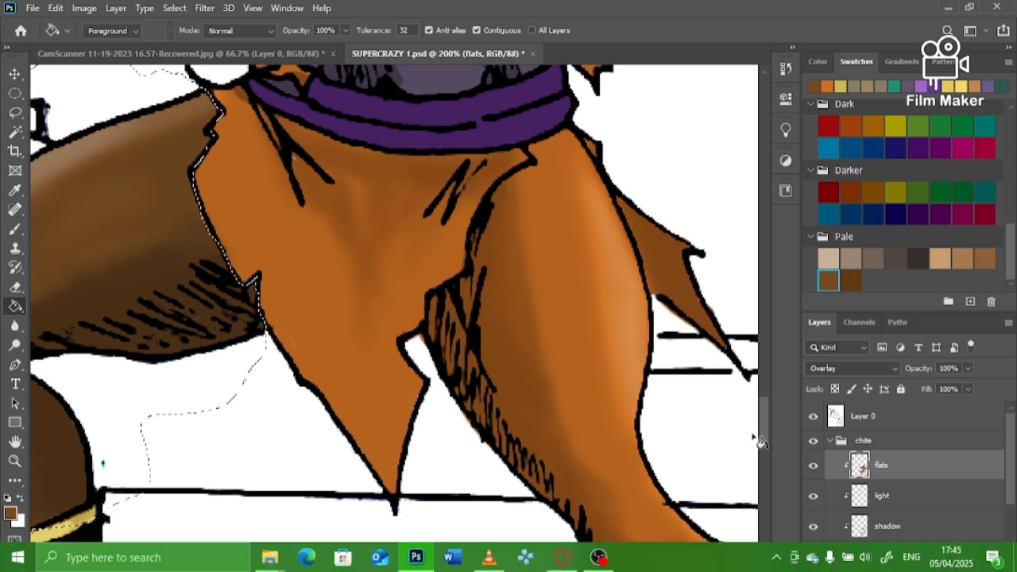
key("ctrl+minus")
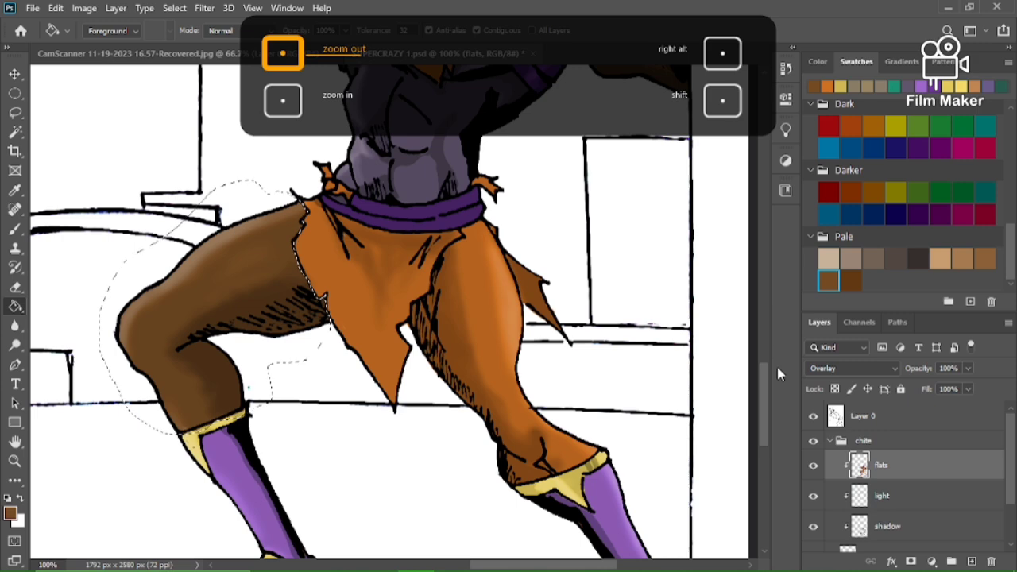
key("l")
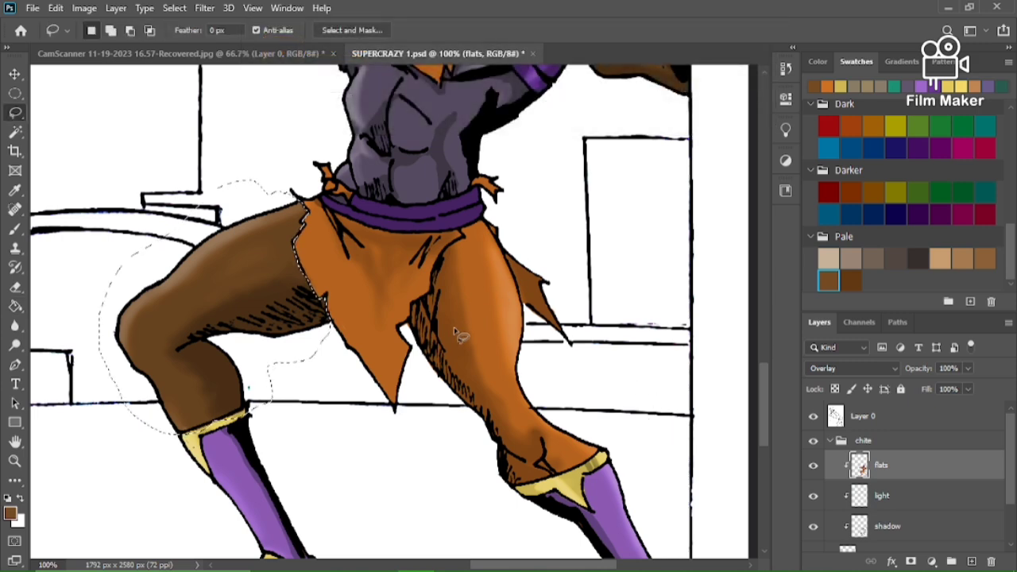
key("ctrl+d")
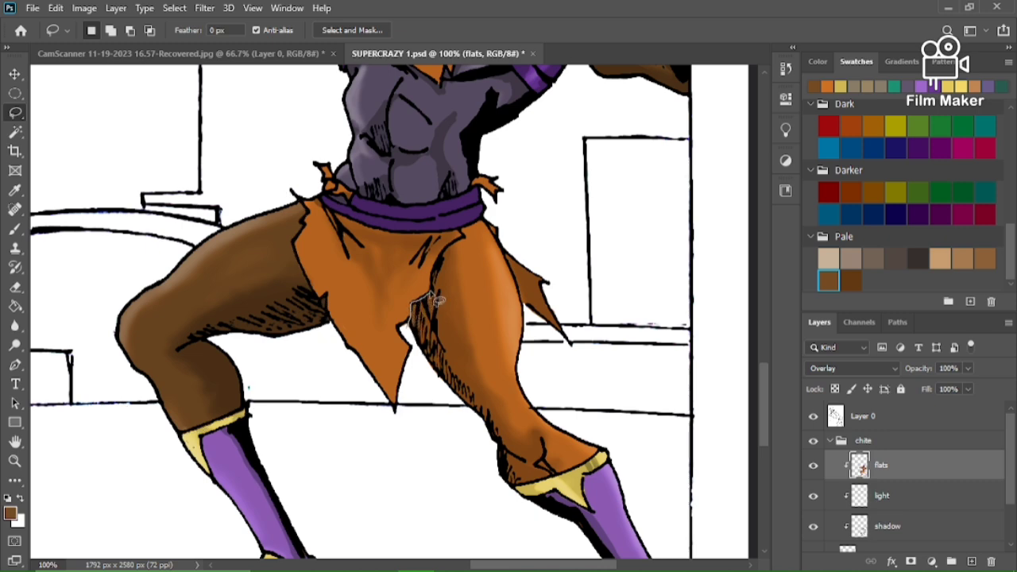
left_click_drag(437, 293, 445, 267)
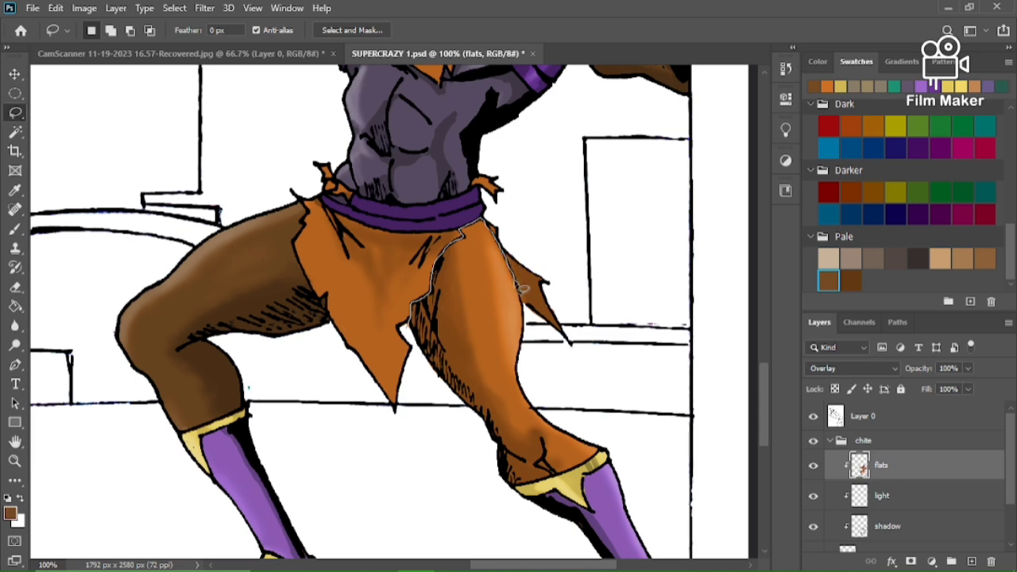
mouse_move(528, 312)
left_mouse_down()
mouse_move(601, 413)
mouse_move(607, 444)
mouse_move(589, 479)
mouse_move(490, 529)
mouse_move(456, 478)
mouse_move(454, 423)
mouse_move(428, 378)
left_mouse_up()
left_click_drag(413, 346, 407, 334)
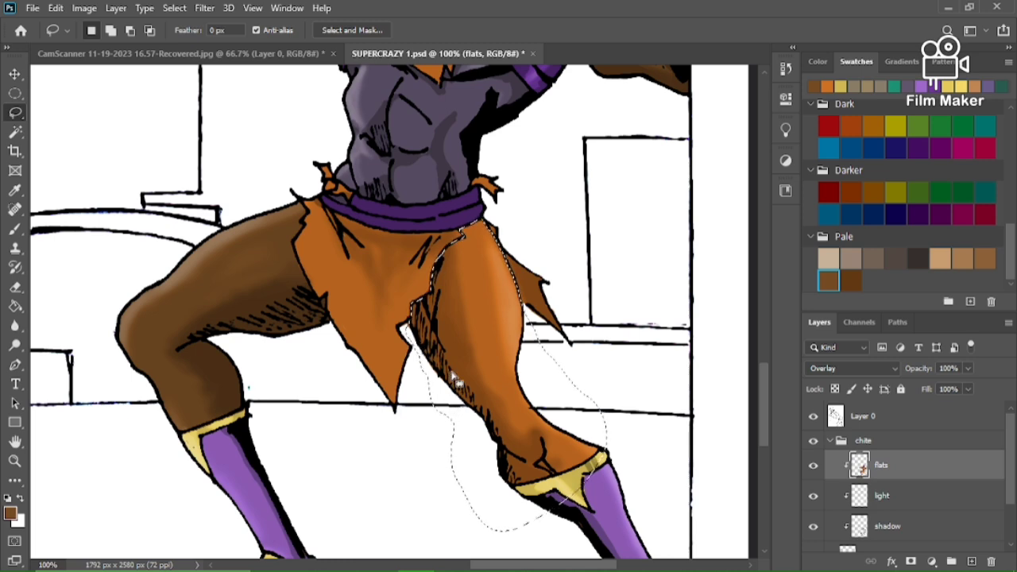
key("g")
left_click(463, 354)
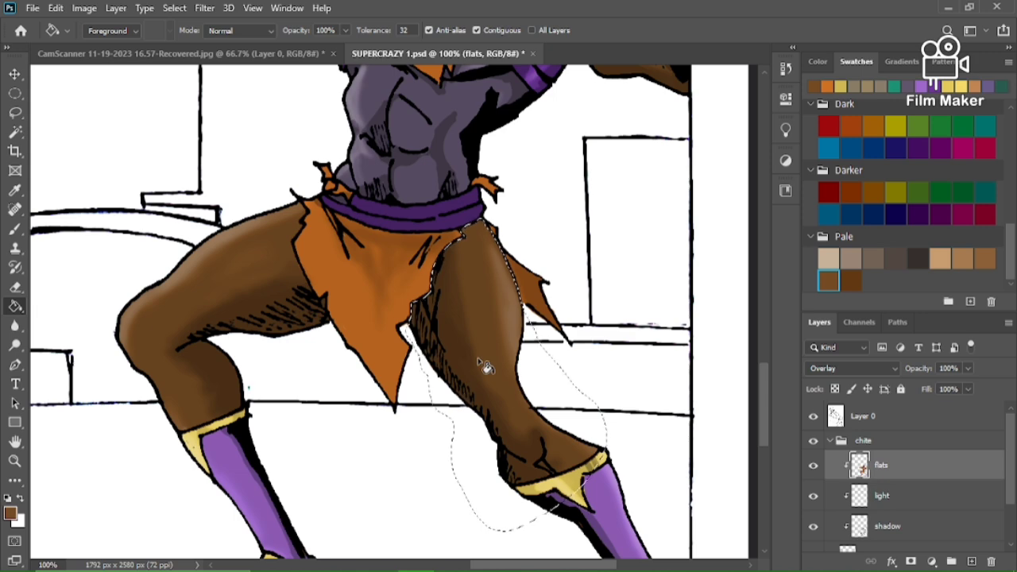
Show the background colours in Group 1 and the flying hero's colours in the ricky group
key("ctrl+minus")
key("ctrl+minus")
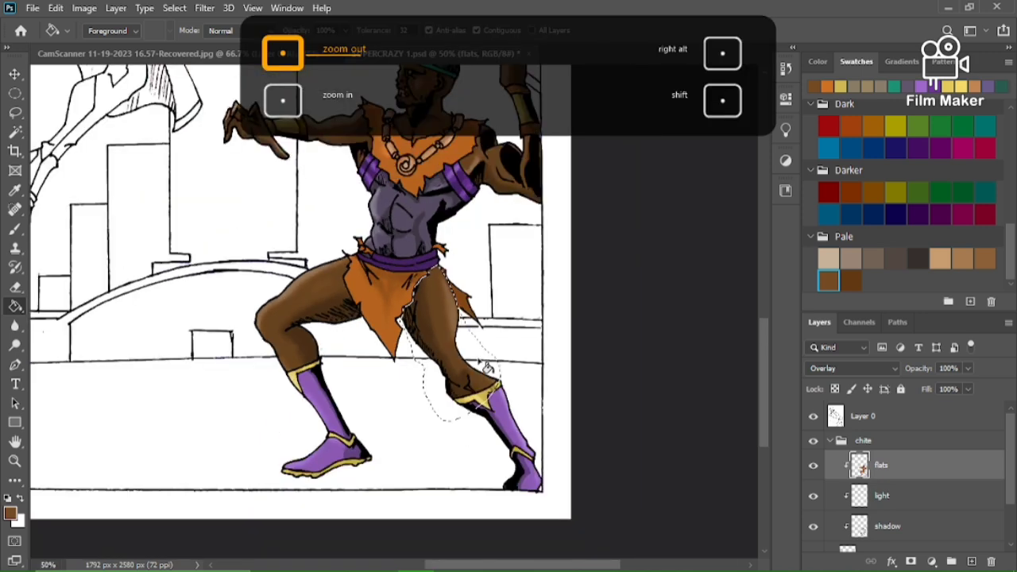
key("ctrl+minus")
key("ctrl+minus")
key("ctrl+plus")
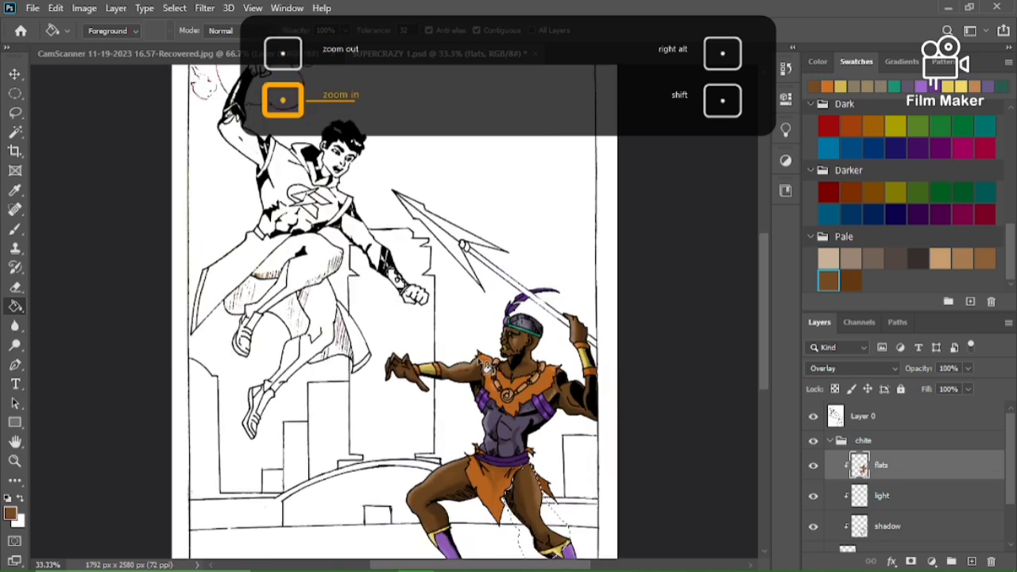
key("ctrl+minus")
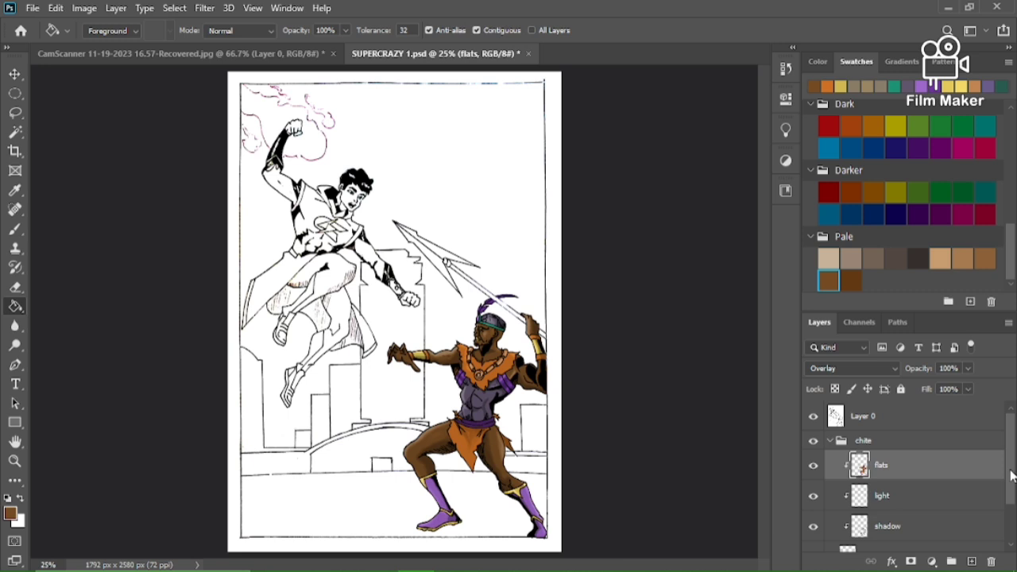
left_click_drag(1011, 474, 1013, 514)
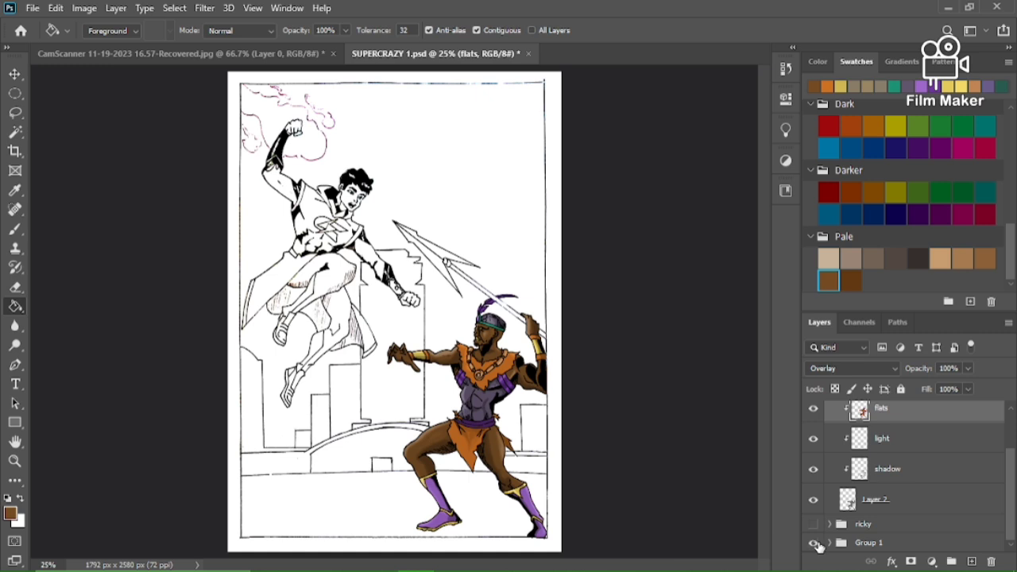
left_click(814, 543)
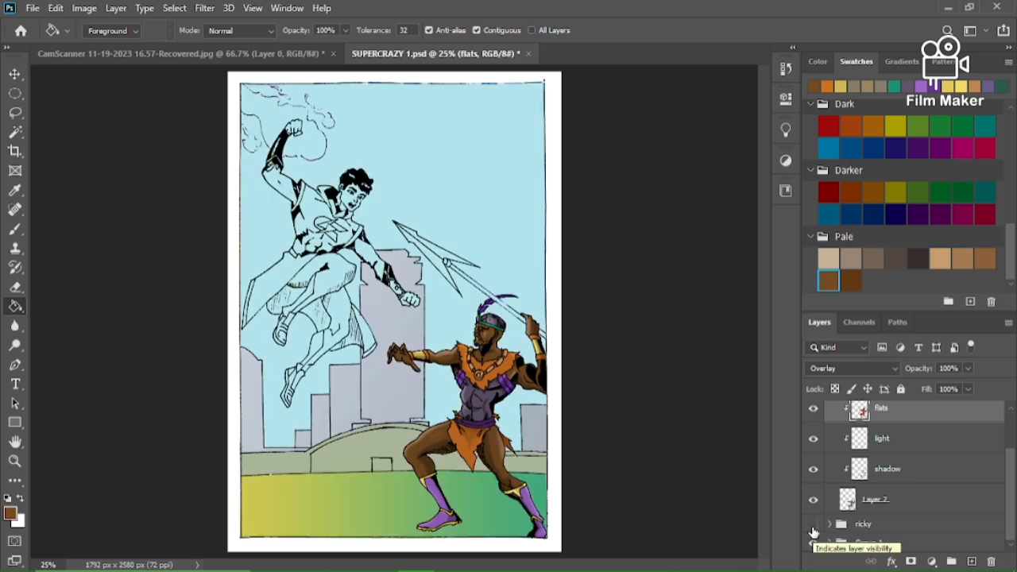
left_click(812, 528)
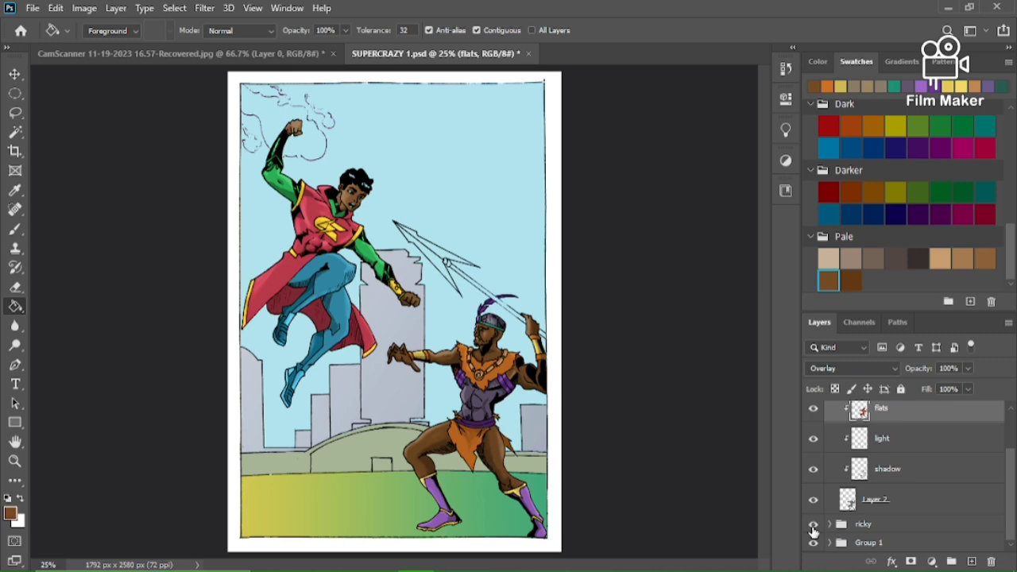
Compare the coloured page with the whole scanned reference drawing, and return to SUPERCRAZY 1.psd
left_click(141, 52)
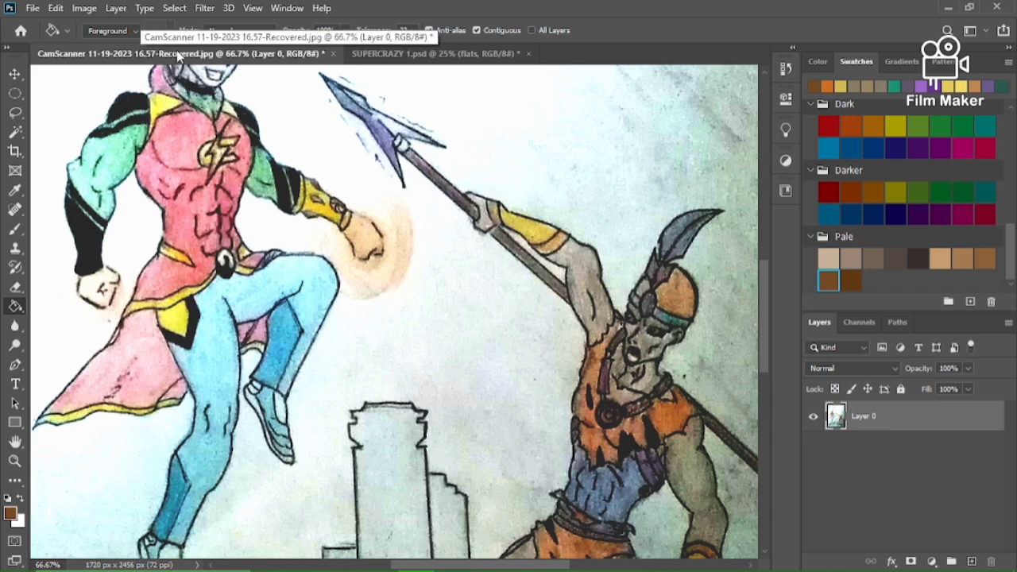
key("ctrl+plus")
key("ctrl+minus")
key("ctrl+minus")
key("ctrl+minus")
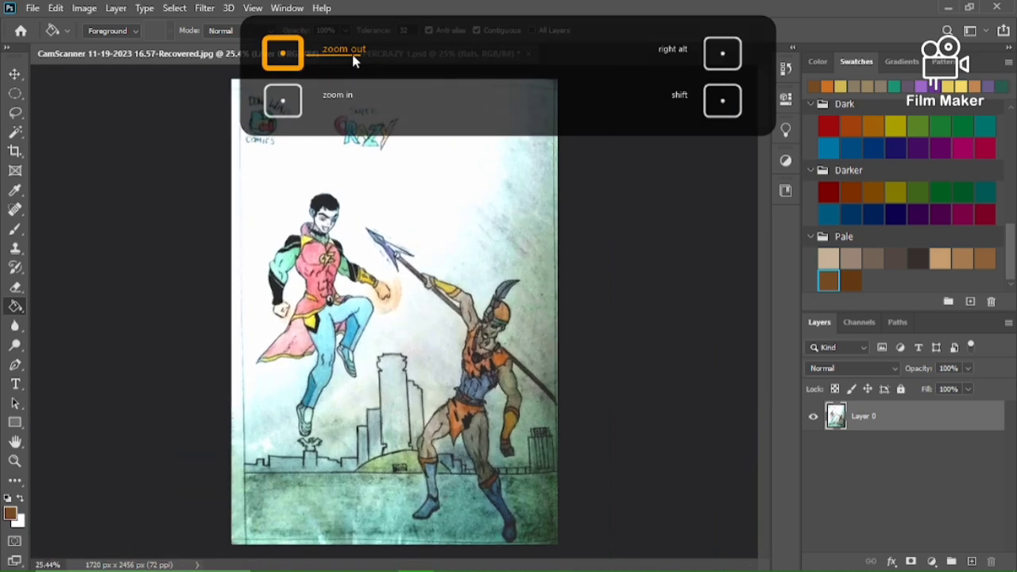
left_click(384, 55)
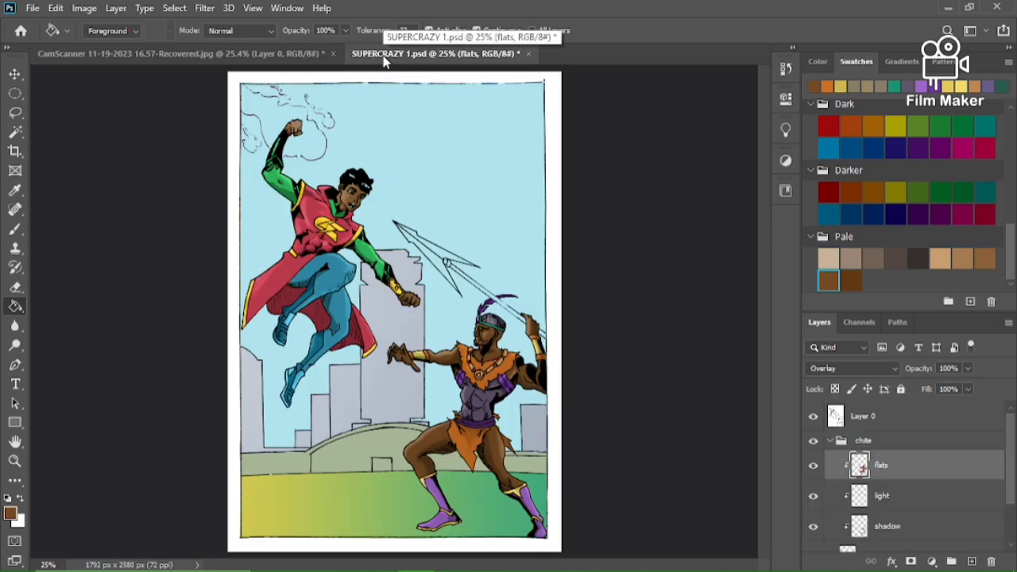
mouse_move(556, 568)
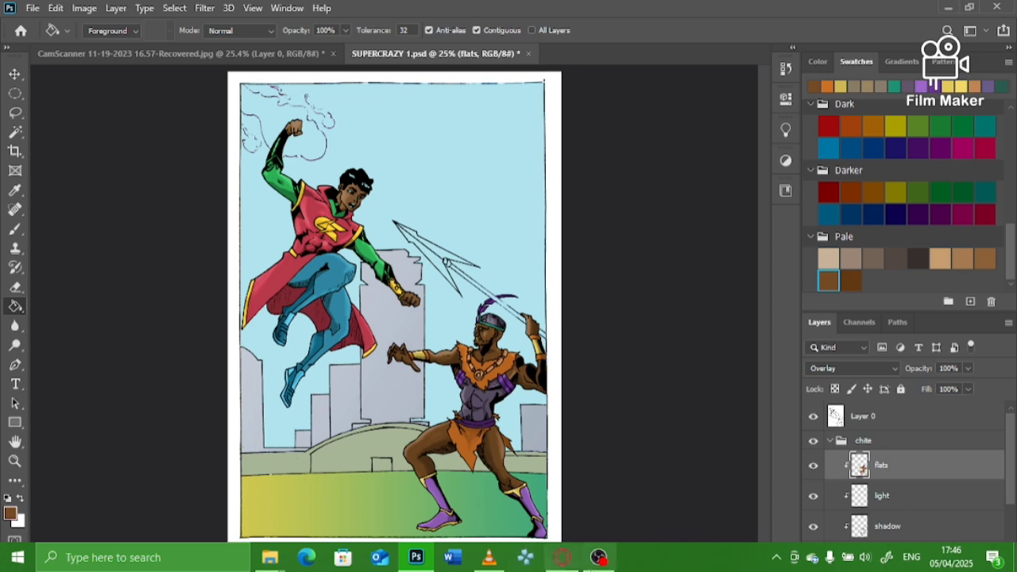
mouse_move(598, 557)
left_click(651, 493)
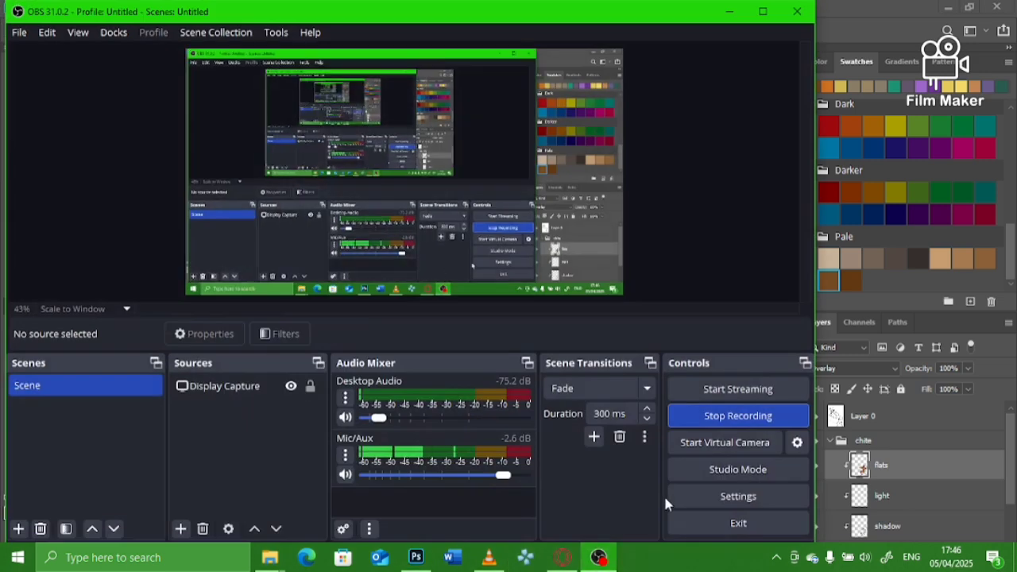